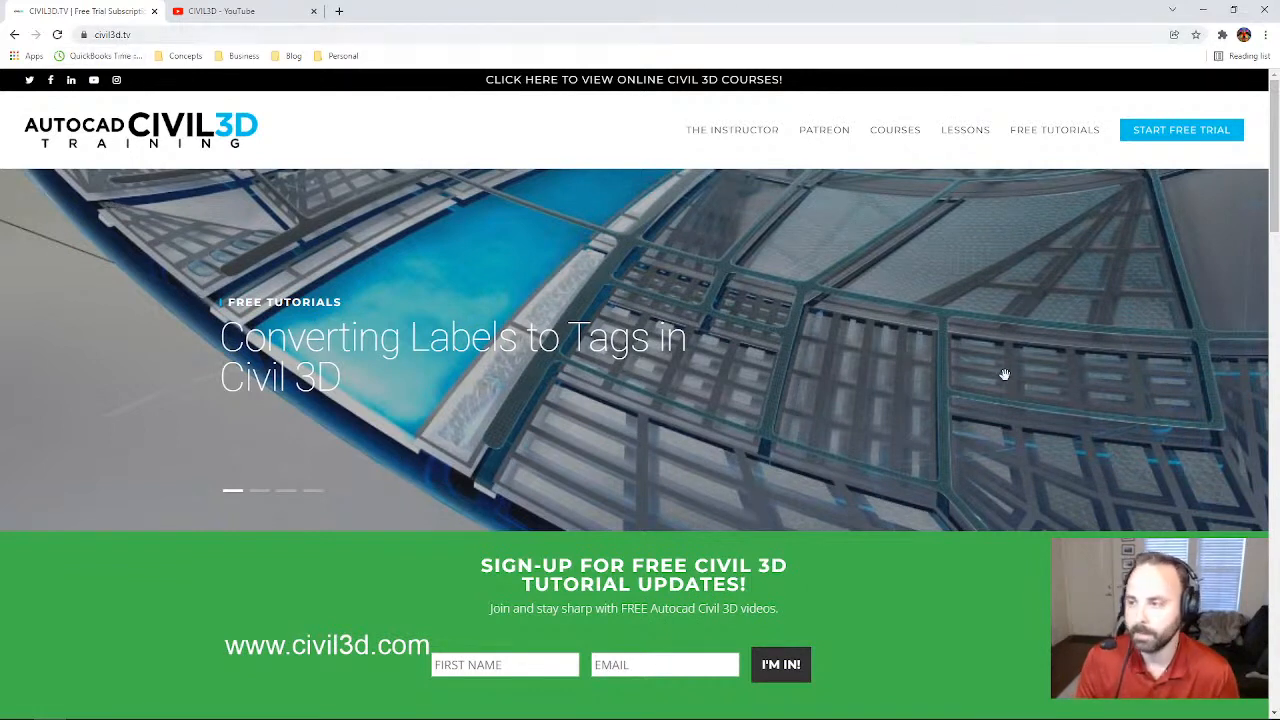
- Look through the free Civil 3D tutorials on the training site's home page
{"action": "scroll", "coordinate": [1088, 509], "scroll_direction": "down", "scroll_amount": 1}
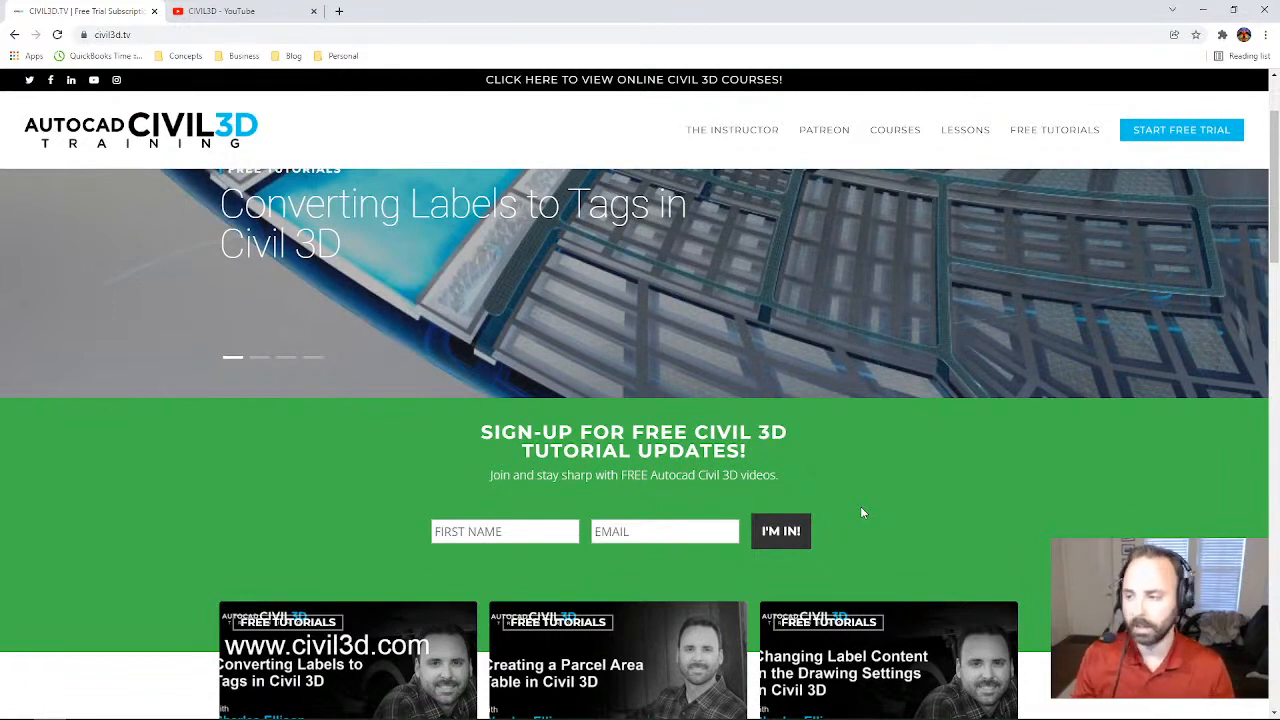
{"action": "scroll", "coordinate": [1134, 371], "scroll_direction": "down", "scroll_amount": 2}
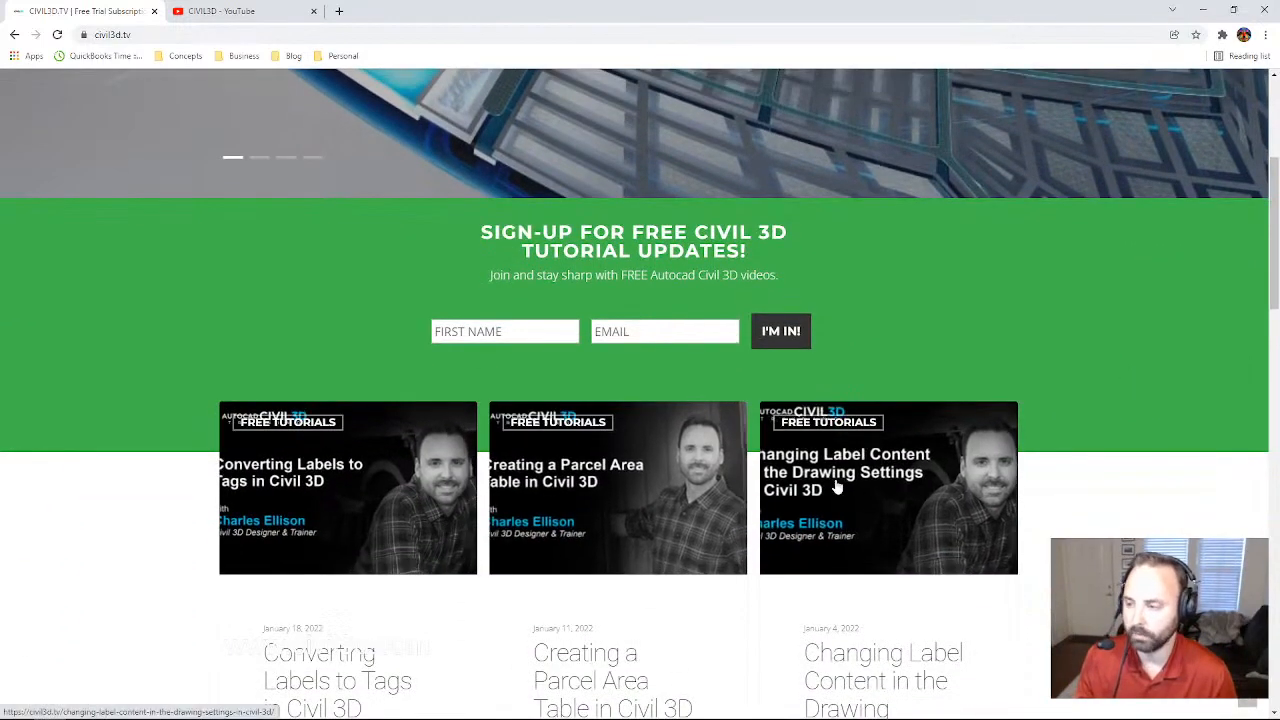
{"action": "scroll", "coordinate": [1026, 462], "scroll_direction": "down", "scroll_amount": 2}
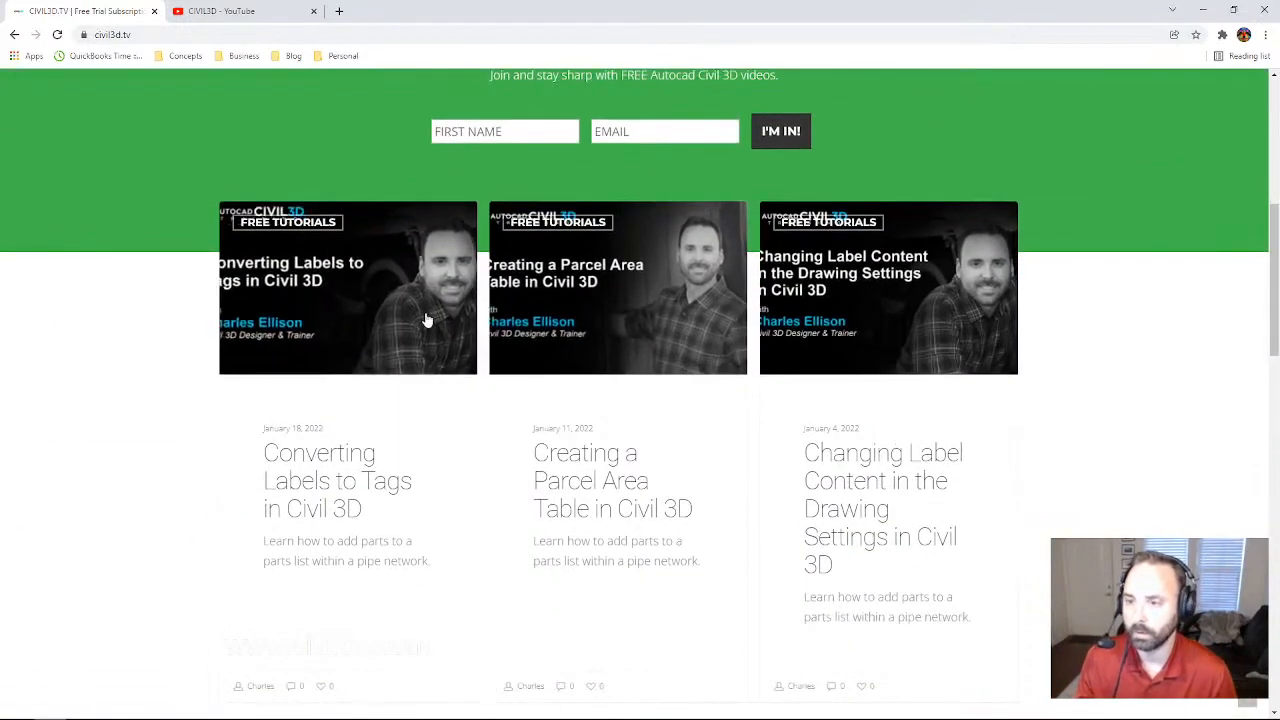
{"action": "scroll", "coordinate": [1270, 445], "scroll_direction": "up", "scroll_amount": 5}
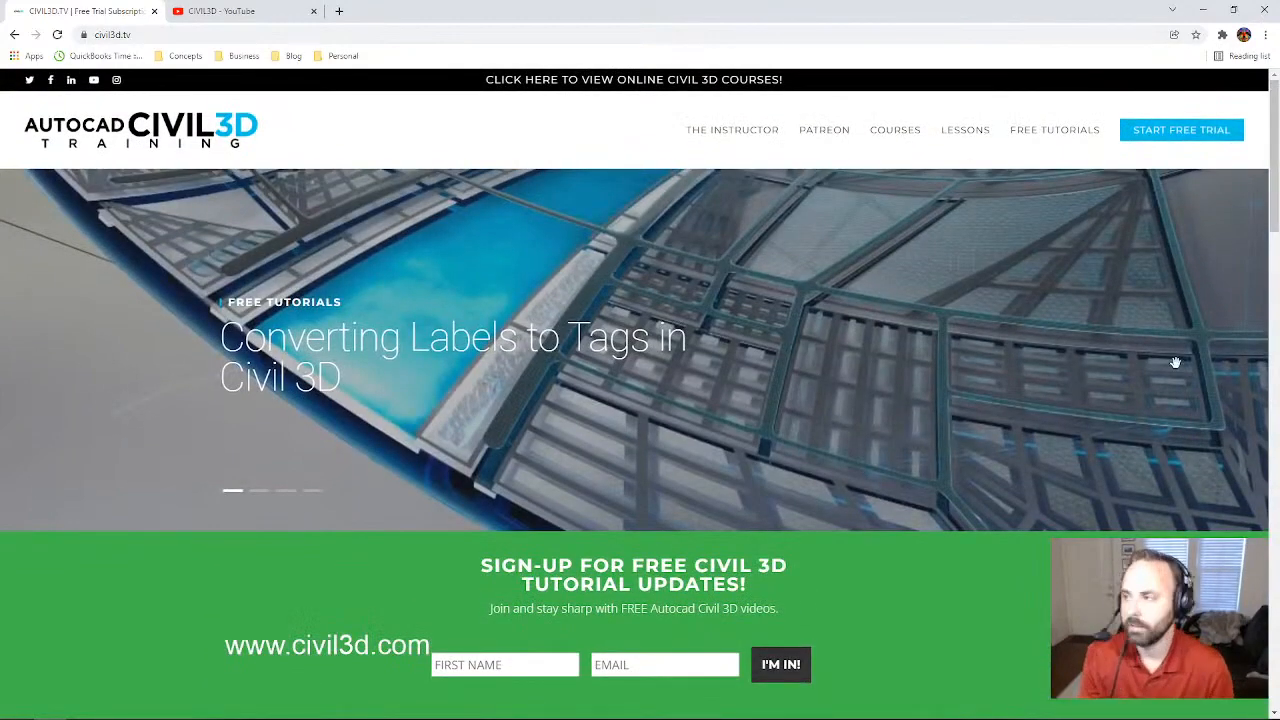
- Open the free trial page and browse the courses included in the Civil 3D All-Access subscription
{"action": "left_click", "coordinate": [1205, 135]}
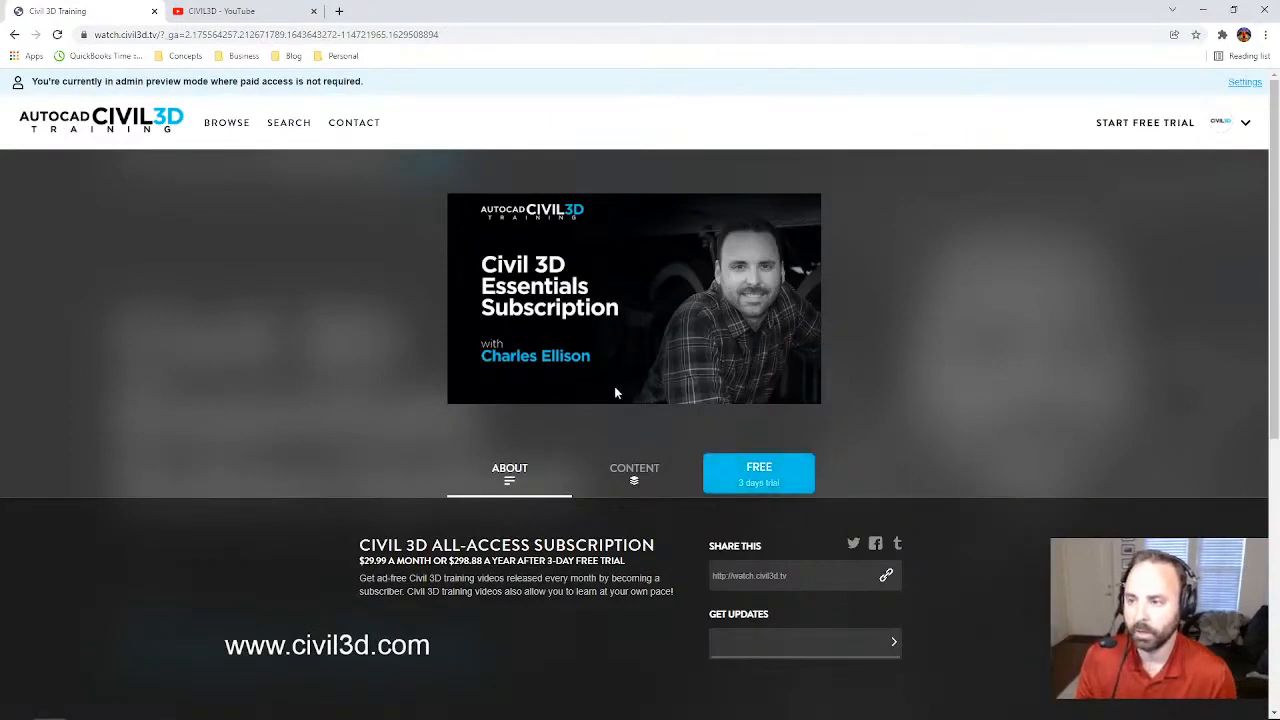
{"action": "left_click", "coordinate": [630, 472]}
{"action": "scroll", "coordinate": [1030, 360], "scroll_direction": "down", "scroll_amount": 3}
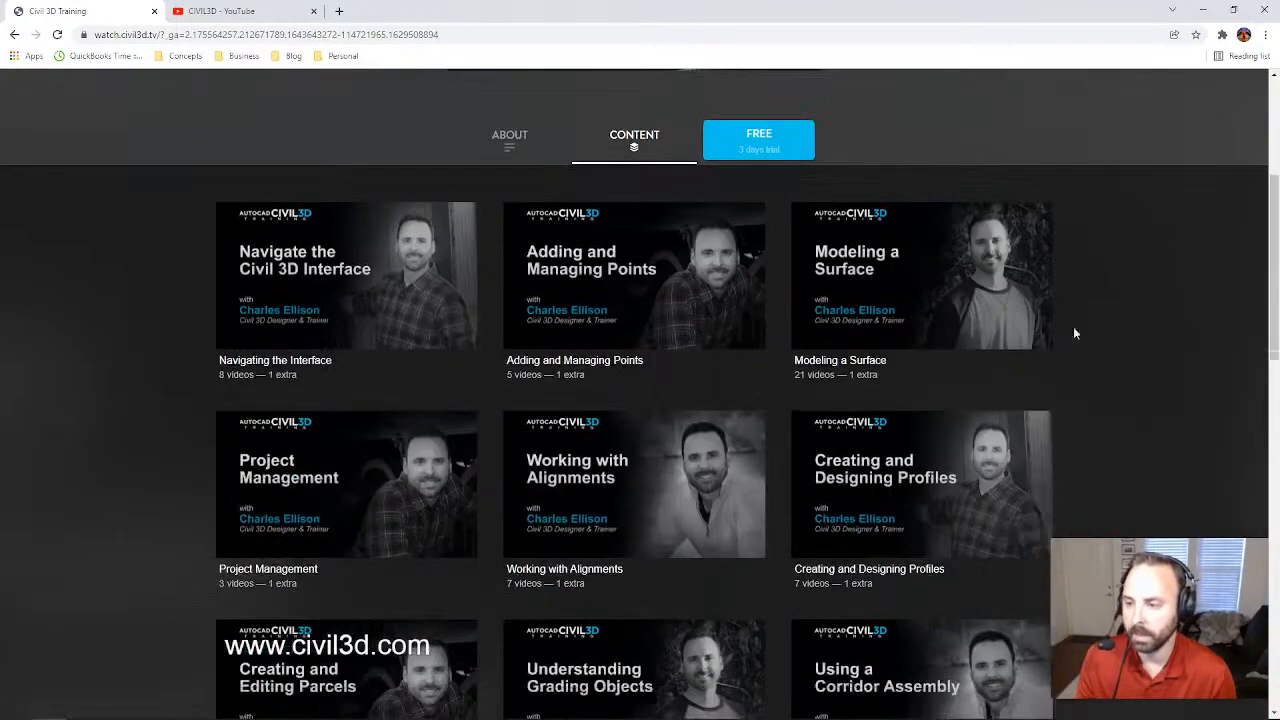
{"action": "scroll", "coordinate": [1174, 372], "scroll_direction": "down", "scroll_amount": 1}
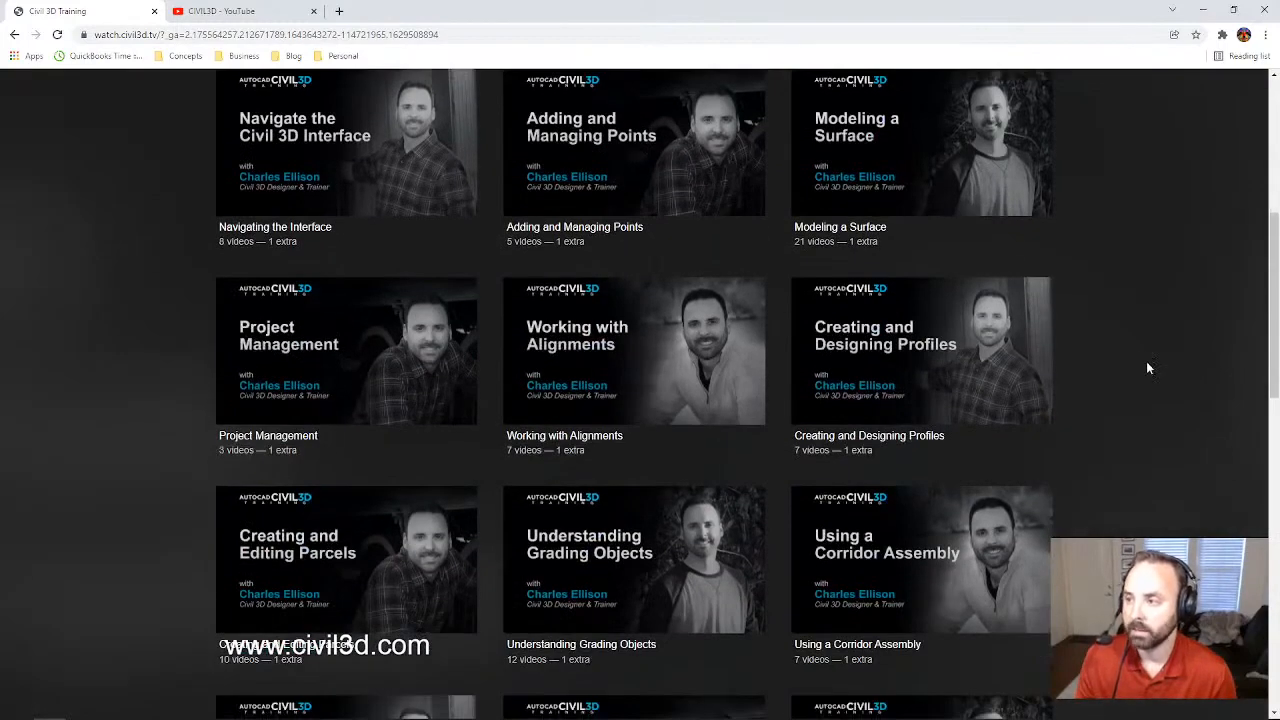
- Open the Modeling a Surface course and look through its lesson videos and downloadable files
{"action": "left_click", "coordinate": [904, 180]}
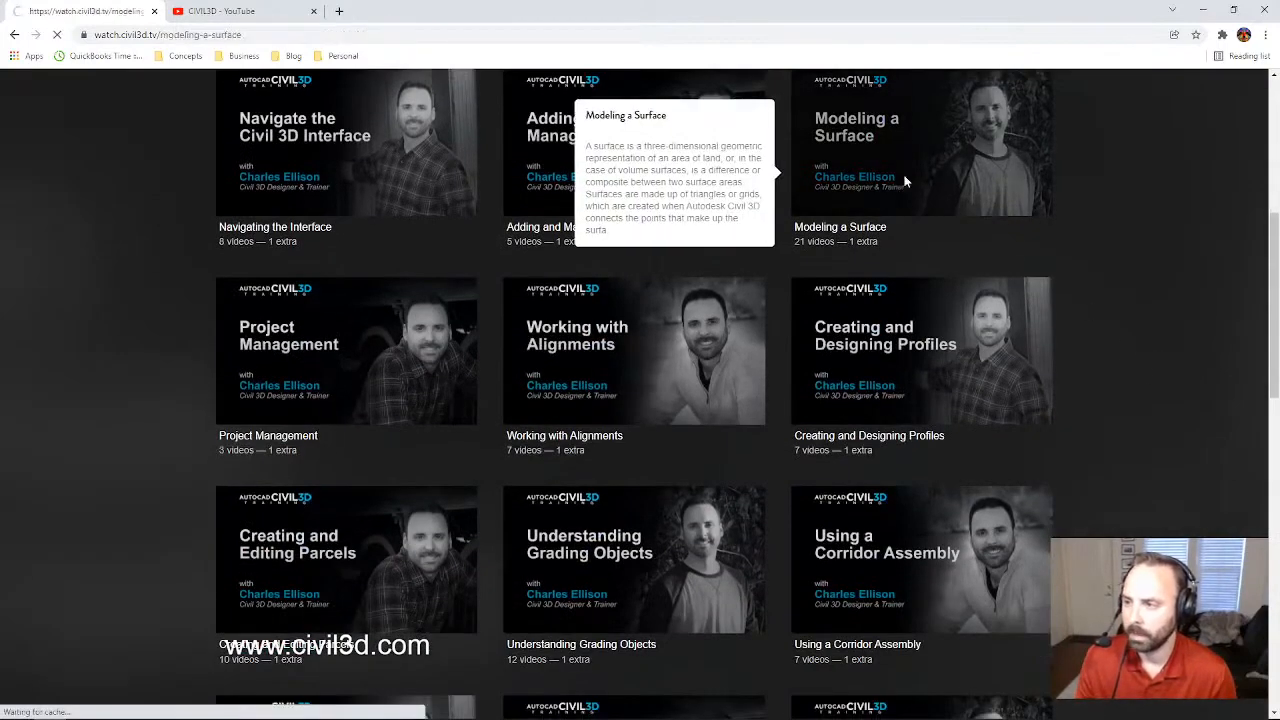
{"action": "scroll", "coordinate": [1176, 350], "scroll_direction": "down", "scroll_amount": 2}
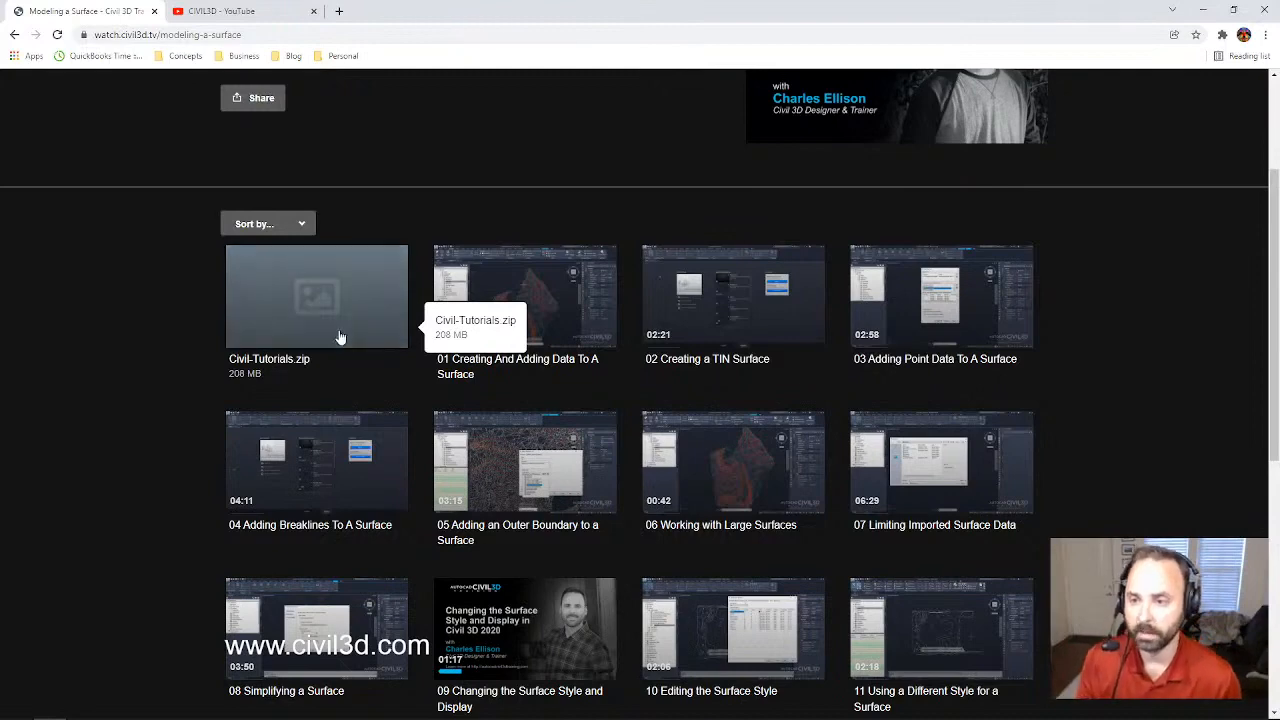
{"action": "scroll", "coordinate": [1051, 323], "scroll_direction": "down", "scroll_amount": 1}
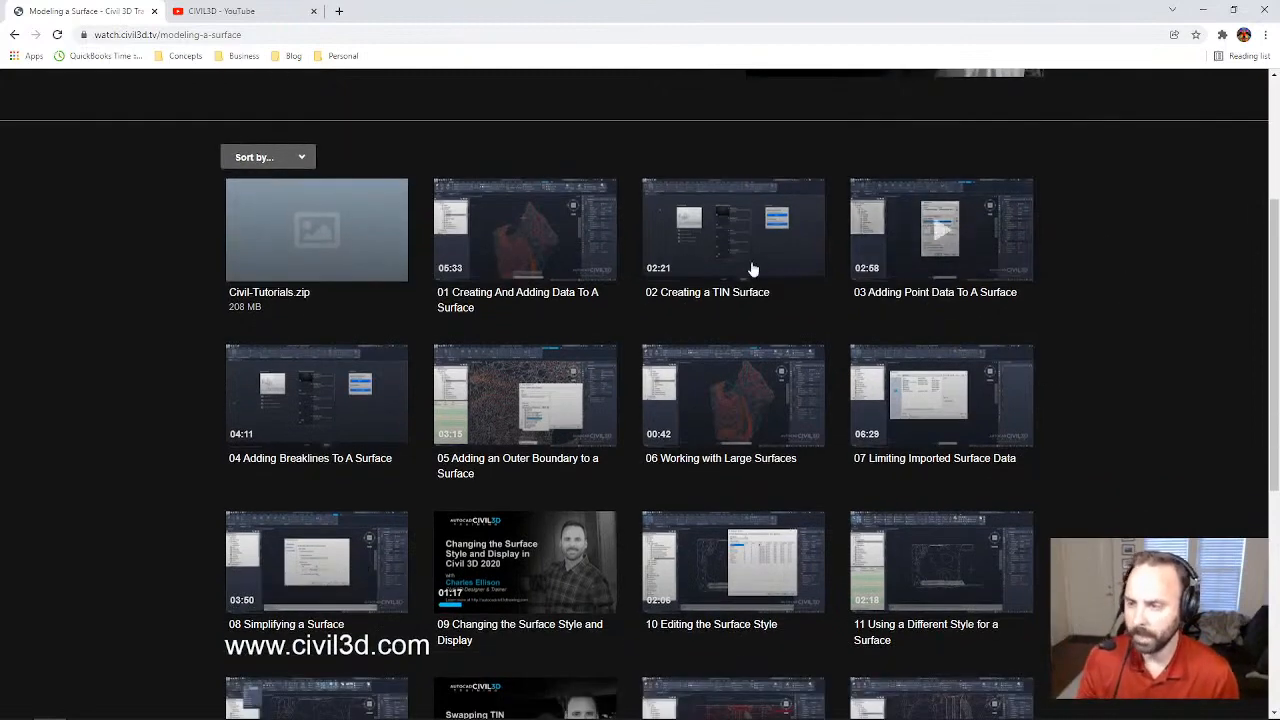
{"action": "scroll", "coordinate": [757, 266], "scroll_direction": "down", "scroll_amount": 2}
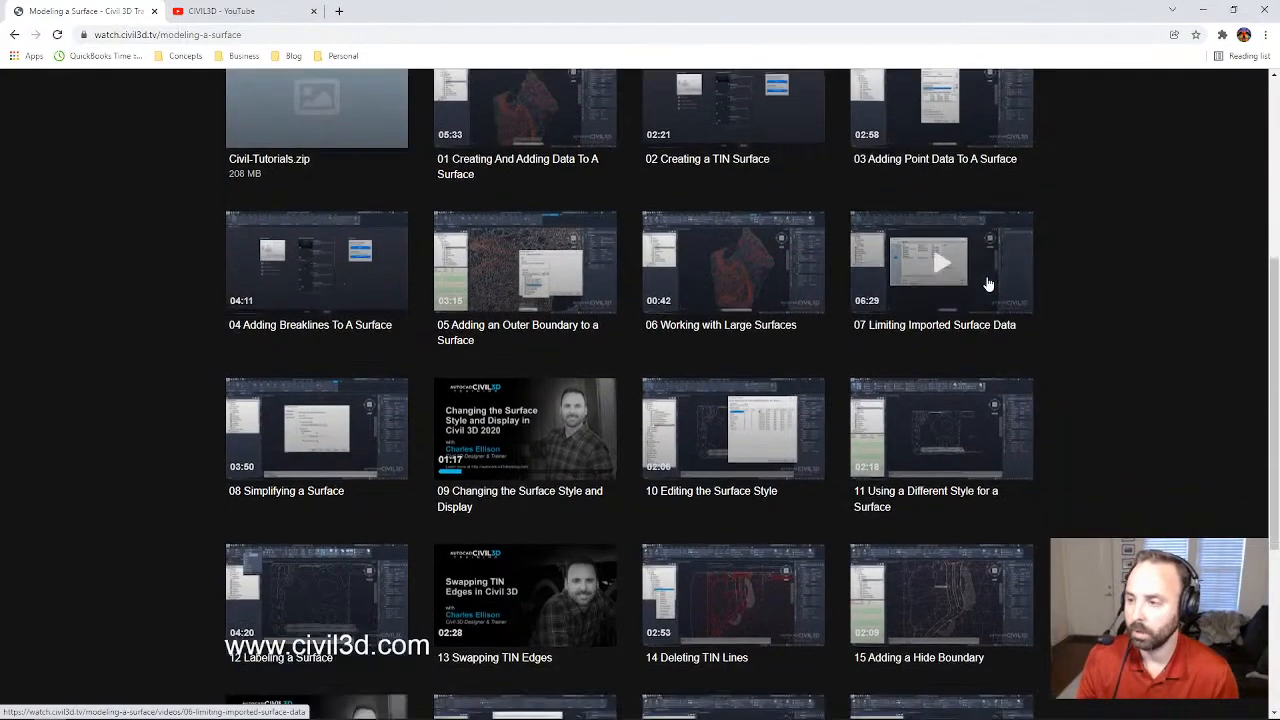
{"action": "scroll", "coordinate": [988, 285], "scroll_direction": "down", "scroll_amount": 5}
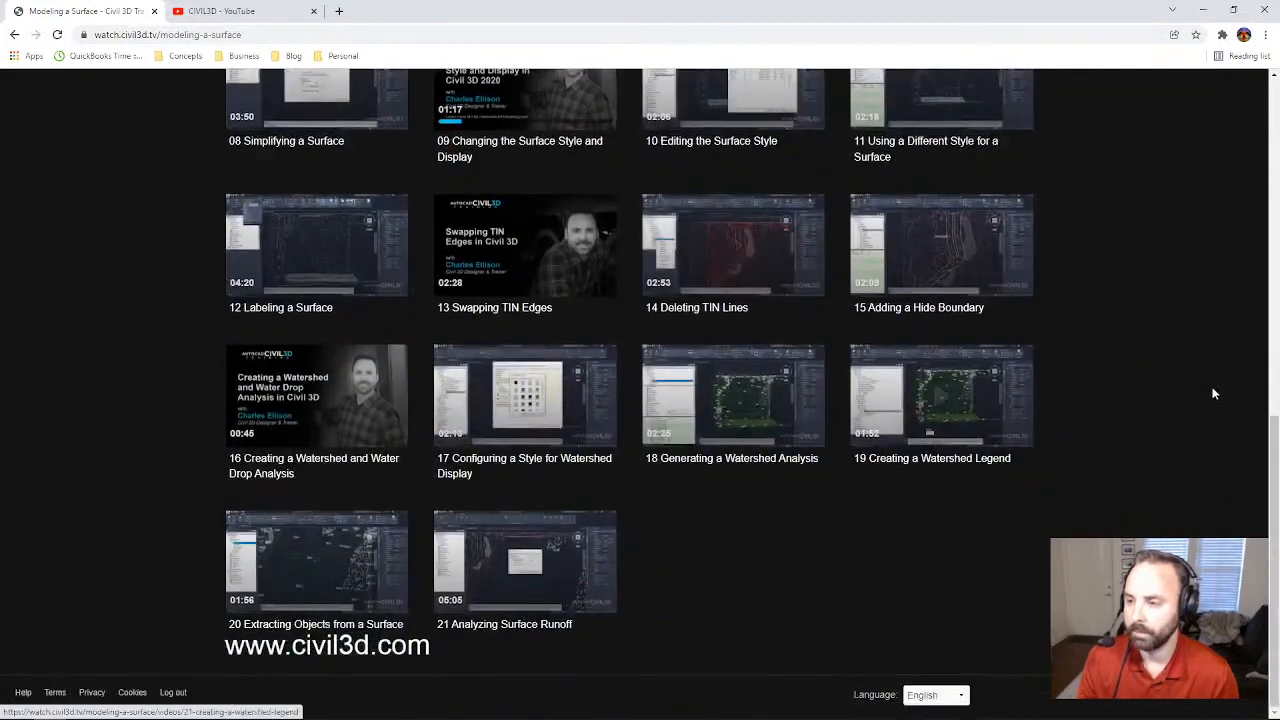
{"action": "scroll", "coordinate": [1142, 379], "scroll_direction": "up", "scroll_amount": 11}
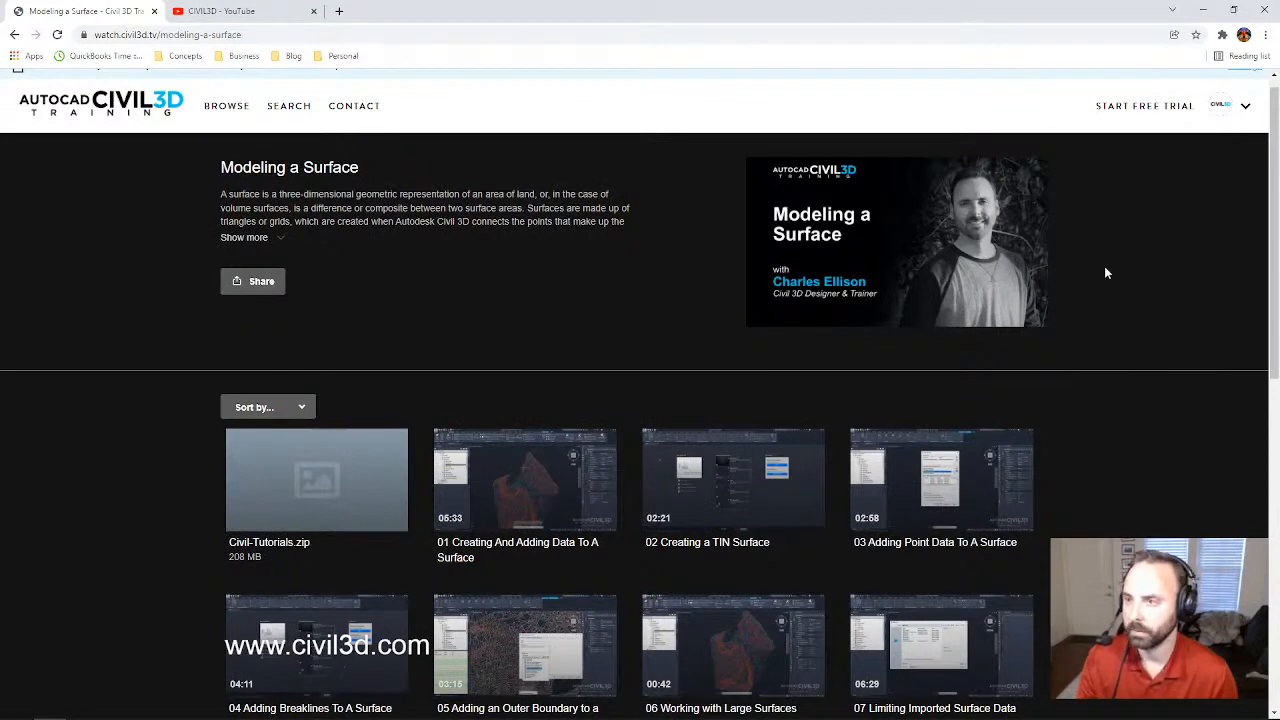
- Switch to the CIVIL3D YouTube channel and view the perks of its Civil 3D Lessons and All-Access memberships
{"action": "left_click", "coordinate": [252, 15]}
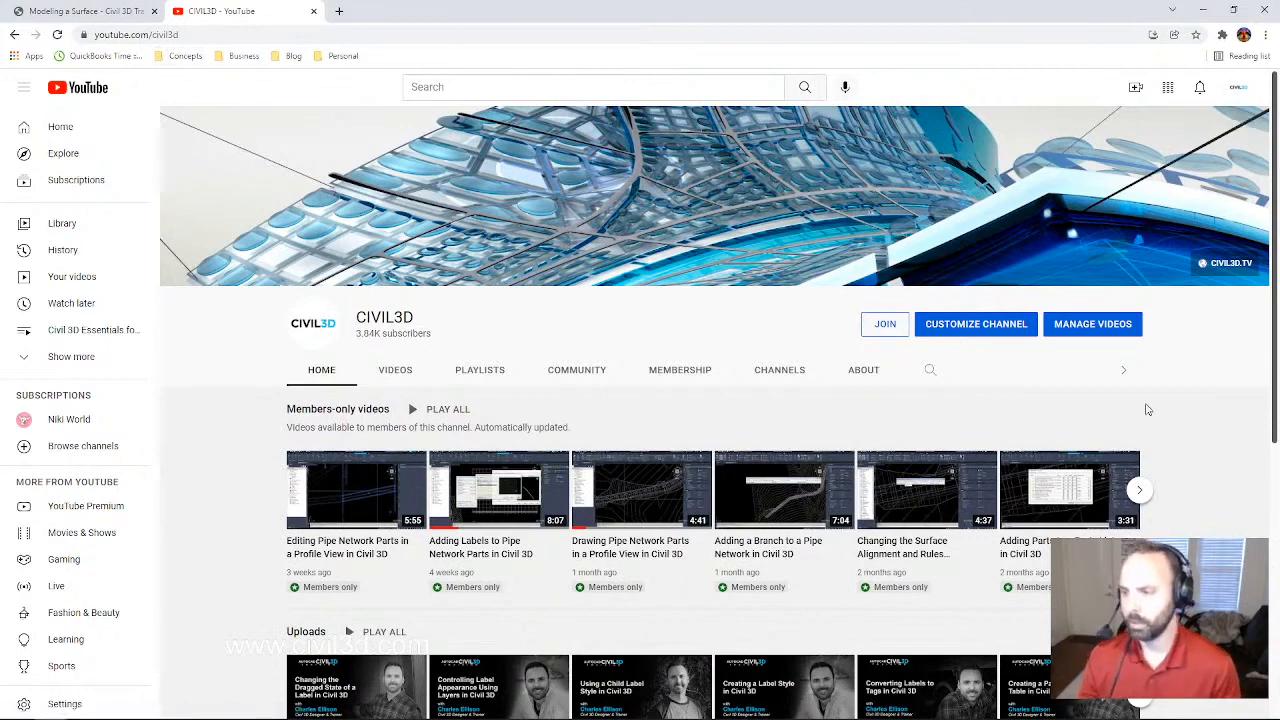
{"action": "left_click", "coordinate": [885, 326]}
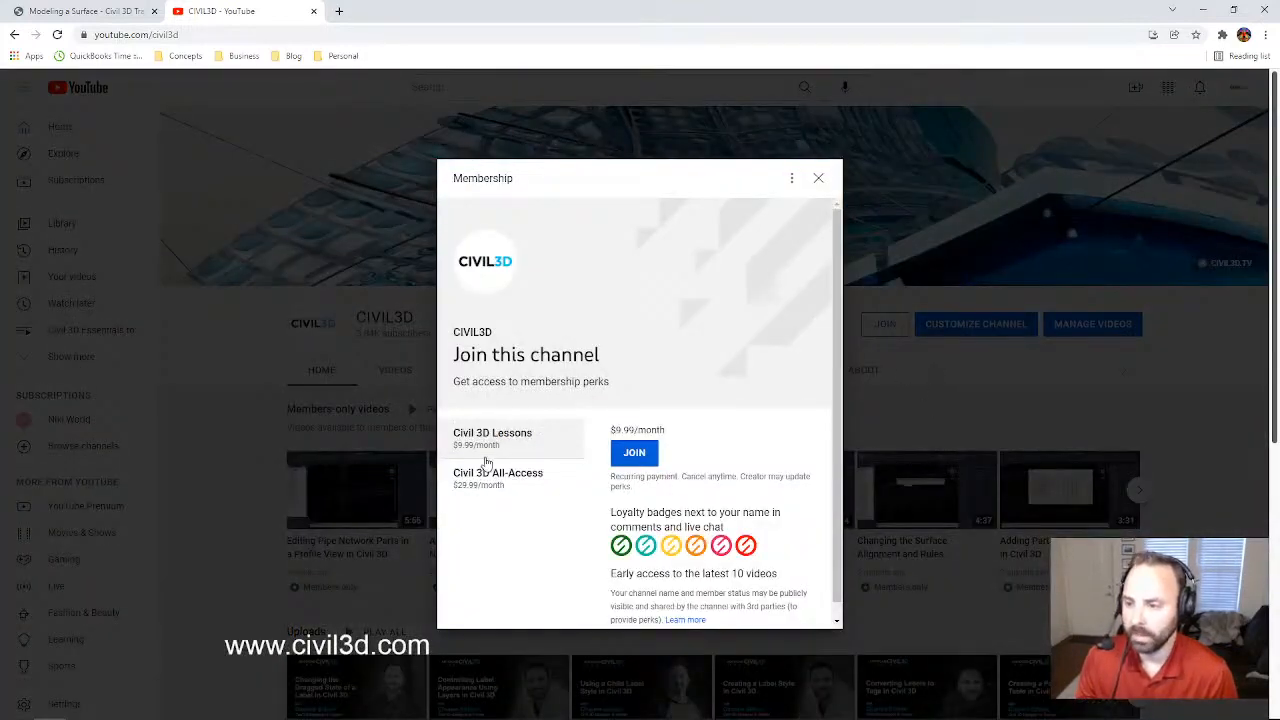
{"action": "scroll", "coordinate": [770, 400], "scroll_direction": "down", "scroll_amount": 1}
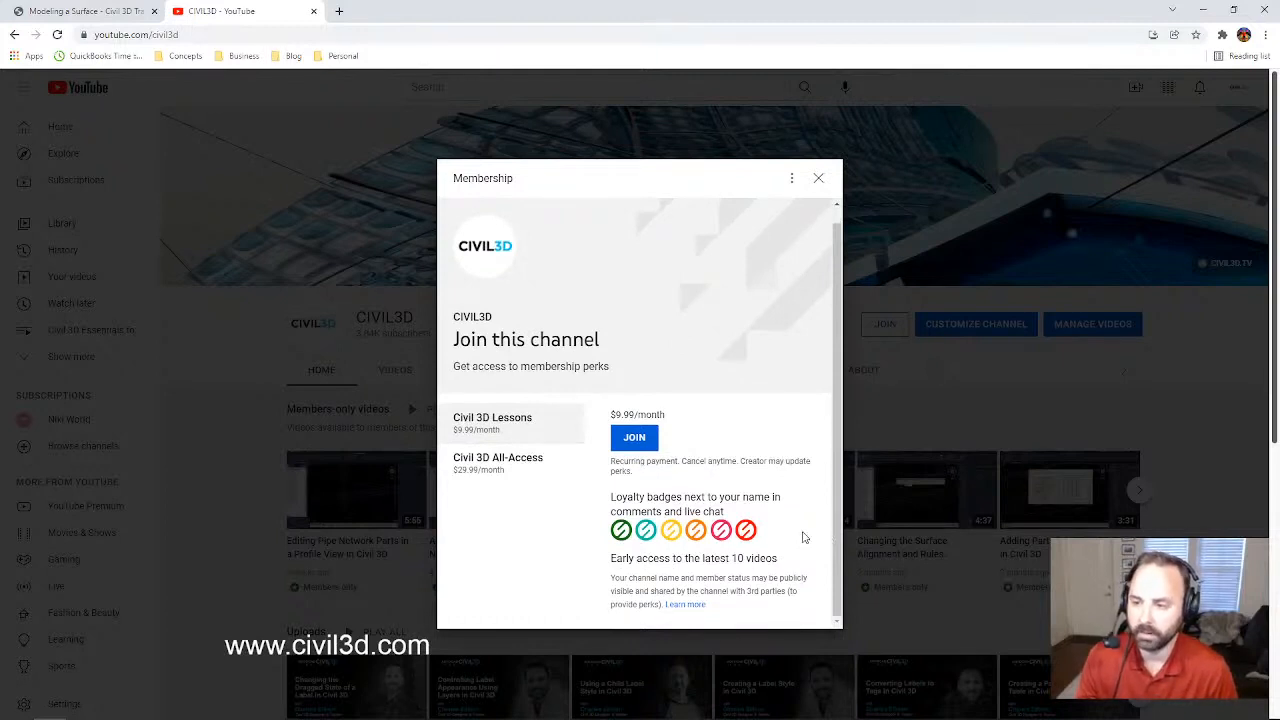
{"action": "left_click", "coordinate": [523, 469]}
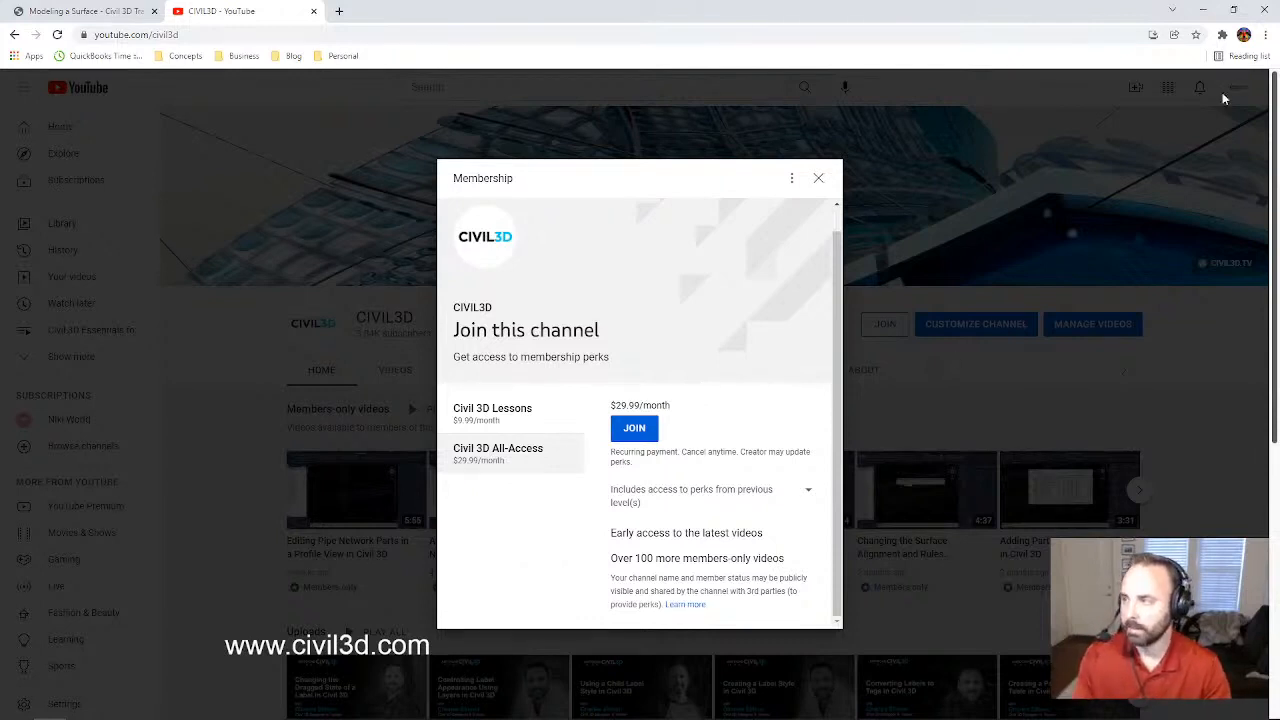
- Minimize the browser and switch to the Labels-5c drawing in Civil 3D
{"action": "left_click", "coordinate": [1202, 10]}
{"action": "mouse_move", "coordinate": [364, 709]}
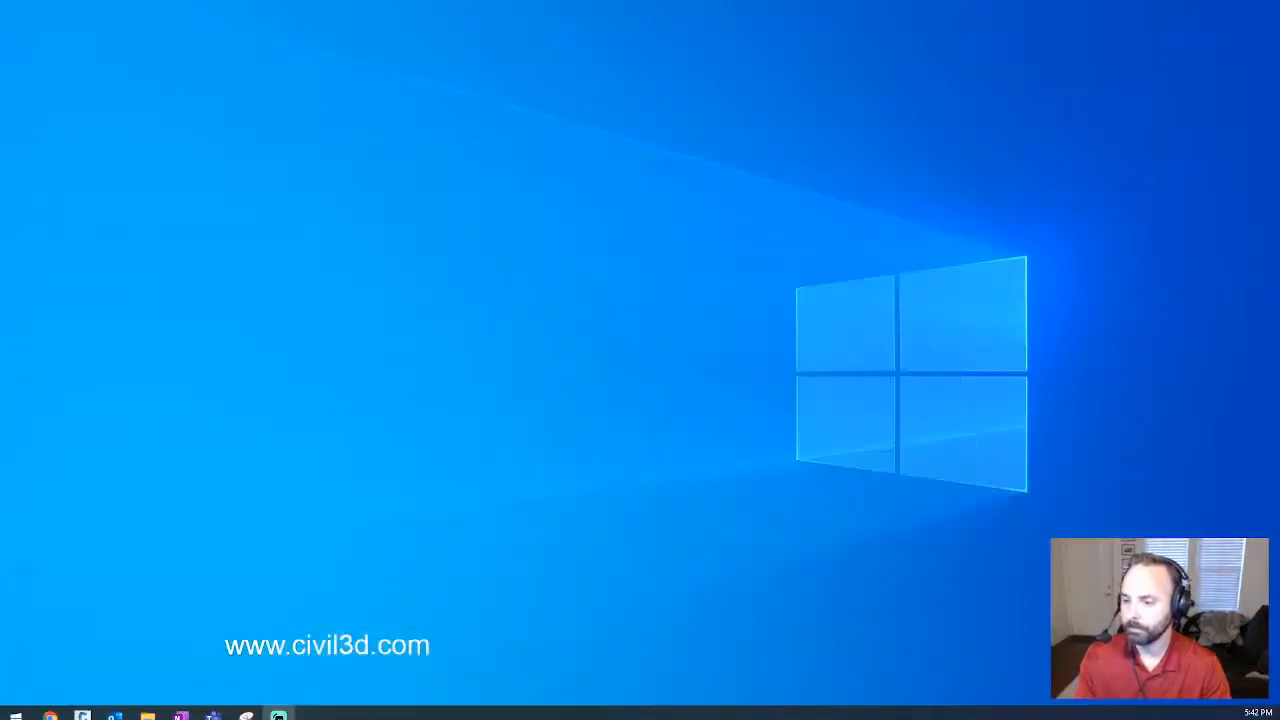
{"action": "left_click", "coordinate": [82, 707]}
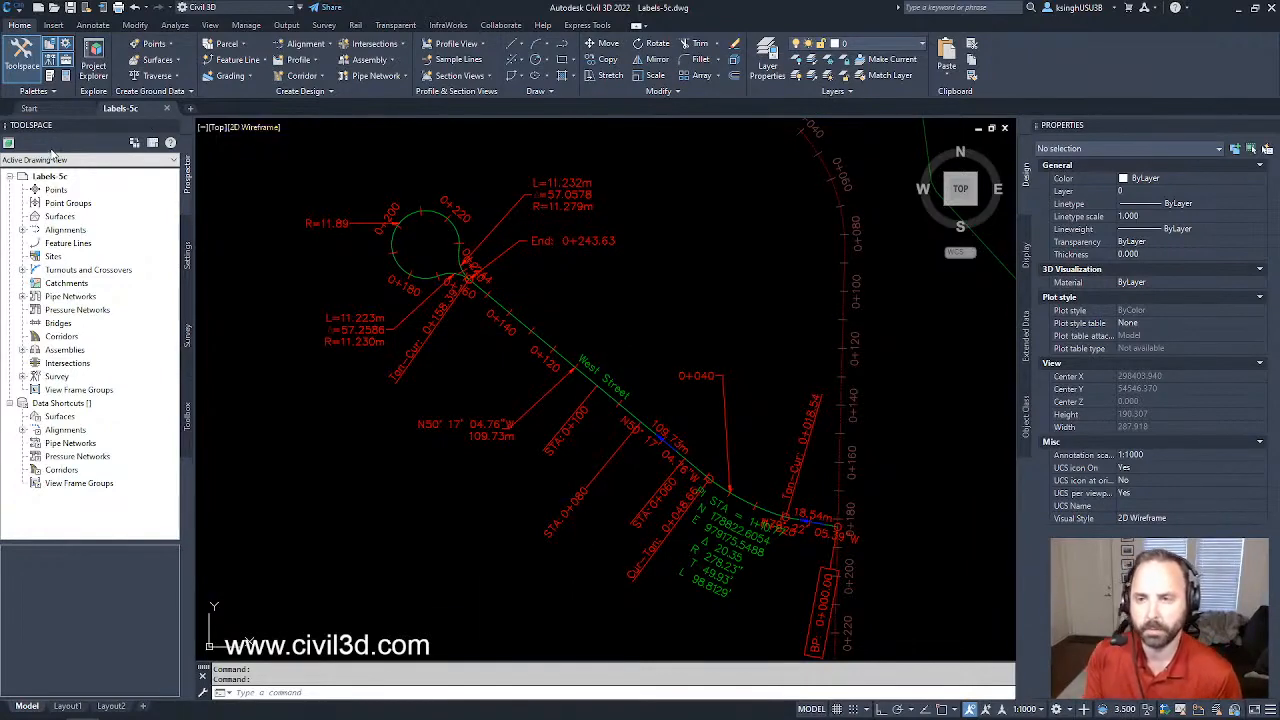
- Expand the alignment label styles in the drawing settings to the station Geometry Point styles, and widen the Toolspace to show full names
{"action": "left_click", "coordinate": [188, 259]}
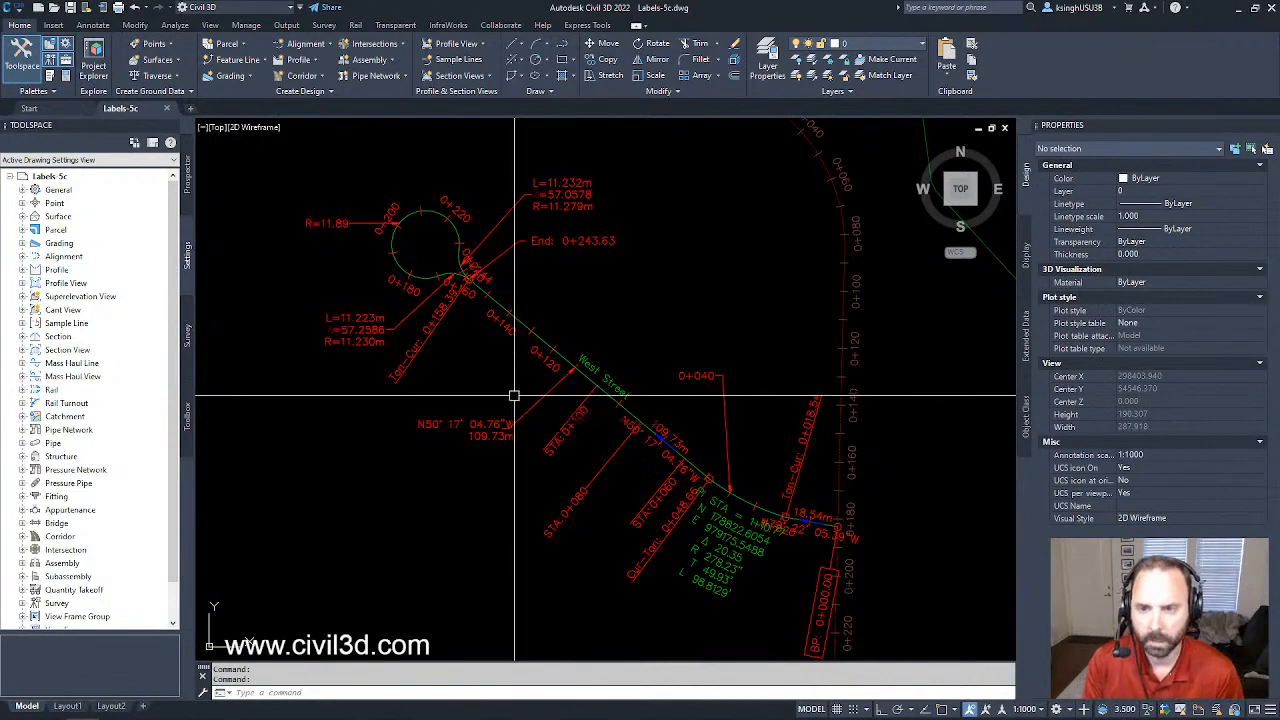
{"action": "left_click", "coordinate": [23, 257]}
{"action": "left_click", "coordinate": [62, 258]}
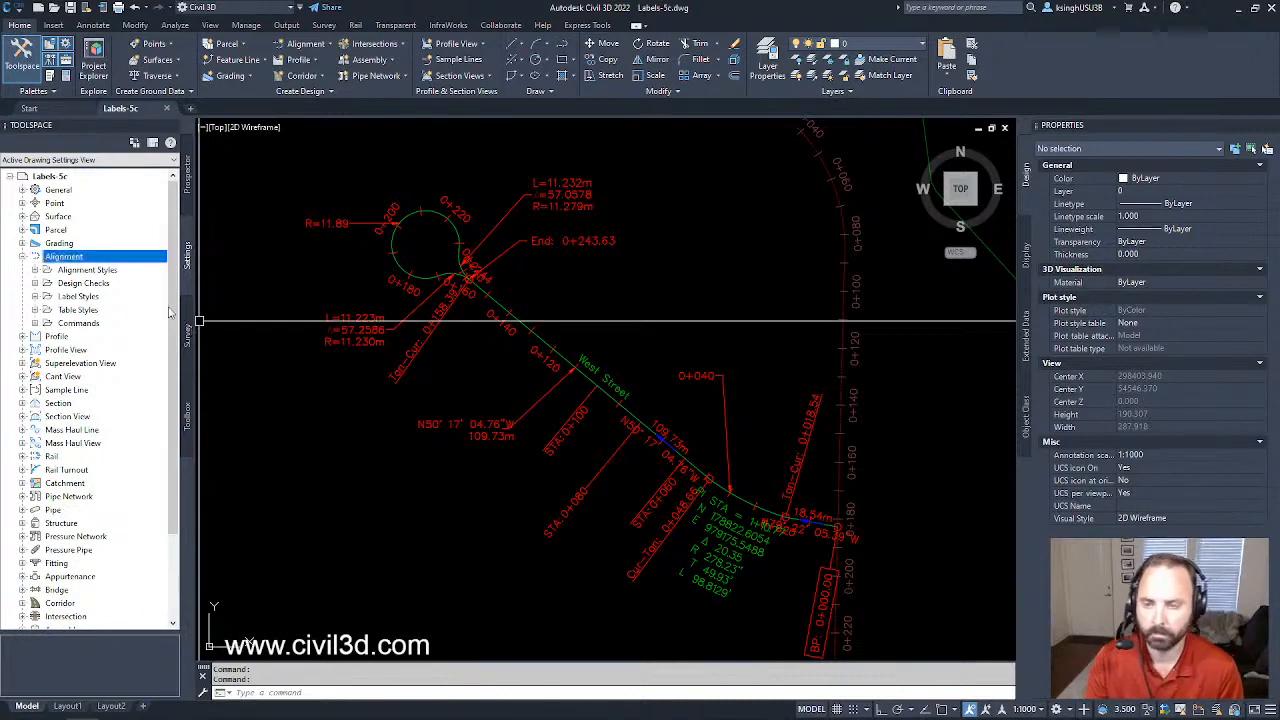
{"action": "left_click", "coordinate": [35, 296]}
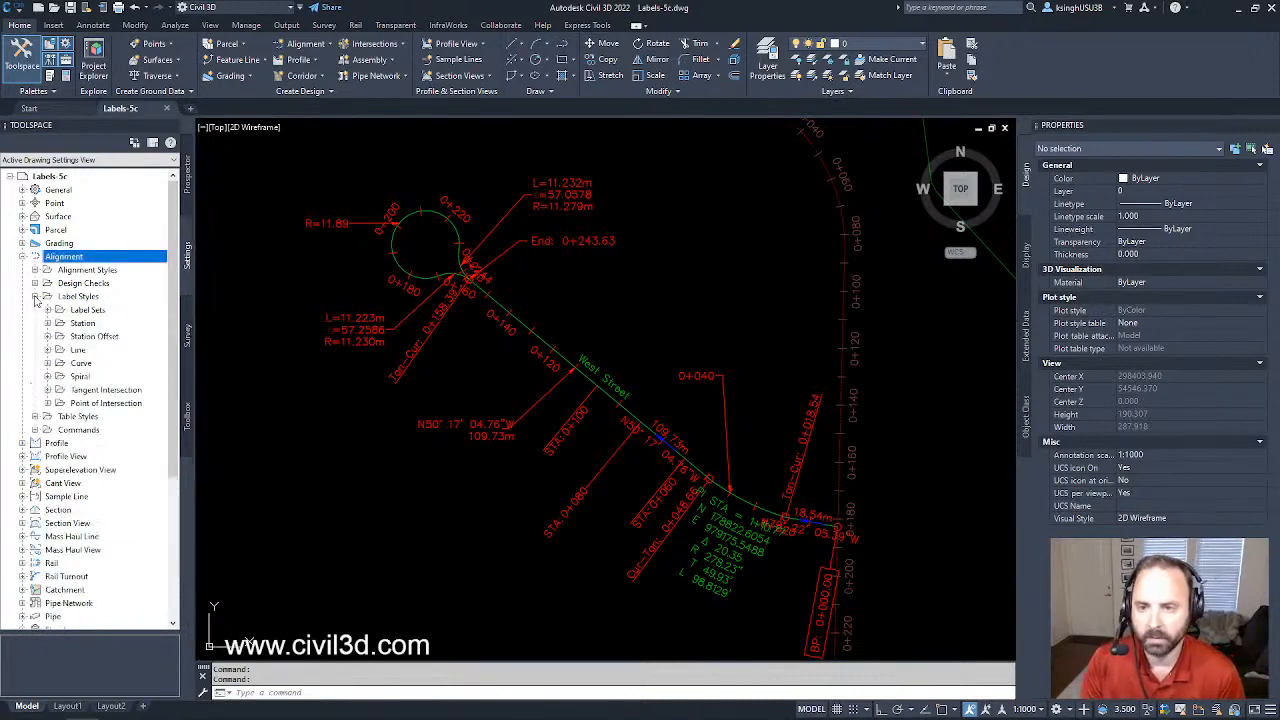
{"action": "left_click", "coordinate": [47, 323]}
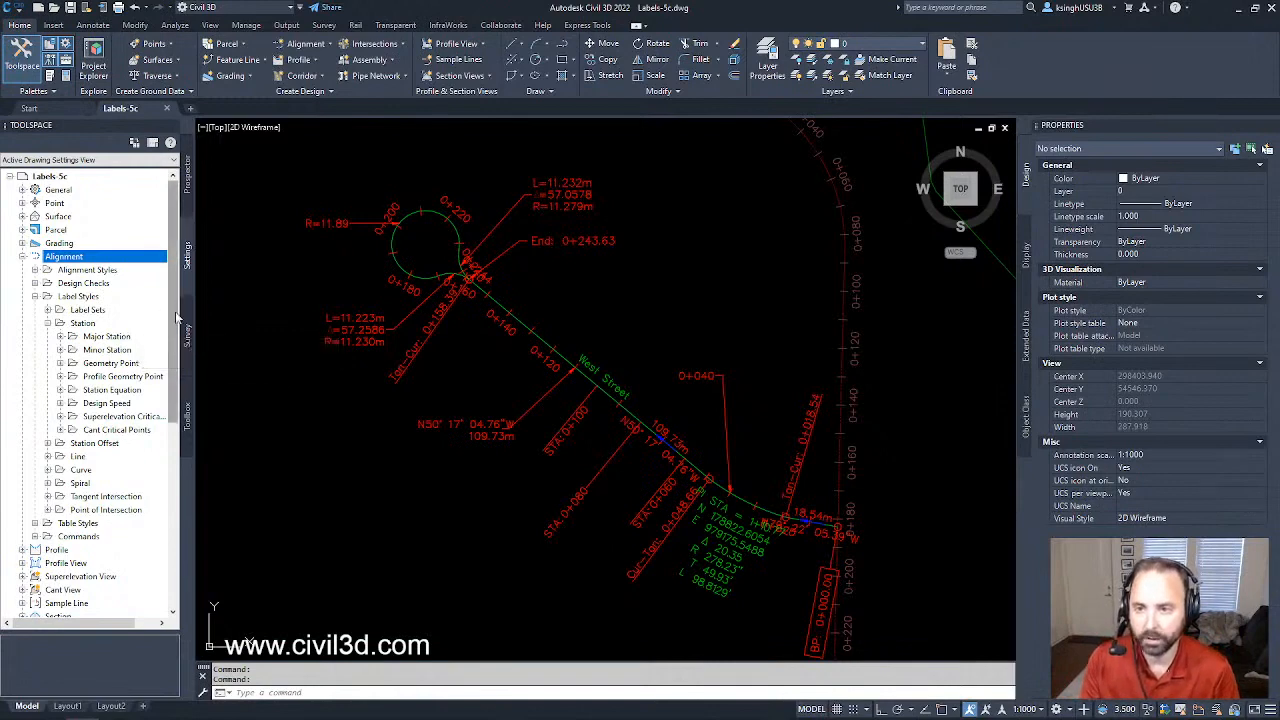
{"action": "scroll", "coordinate": [176, 340], "scroll_direction": "down", "scroll_amount": 1}
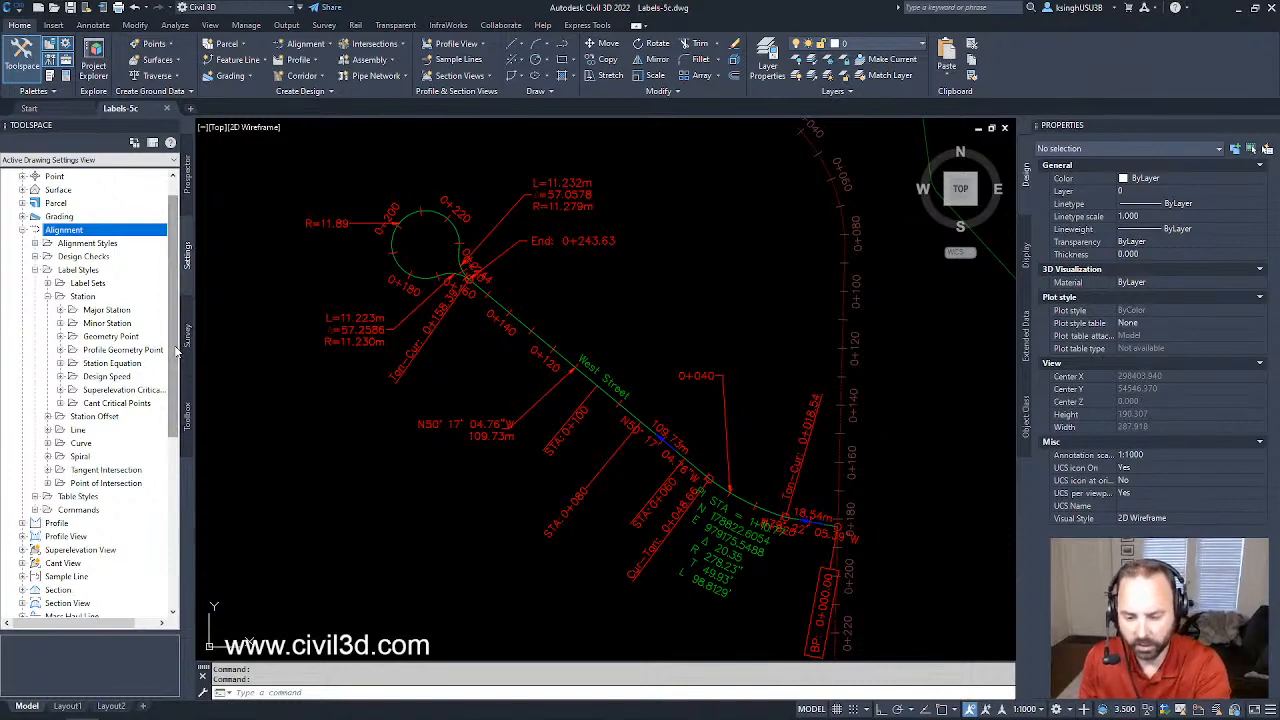
{"action": "left_click", "coordinate": [60, 337]}
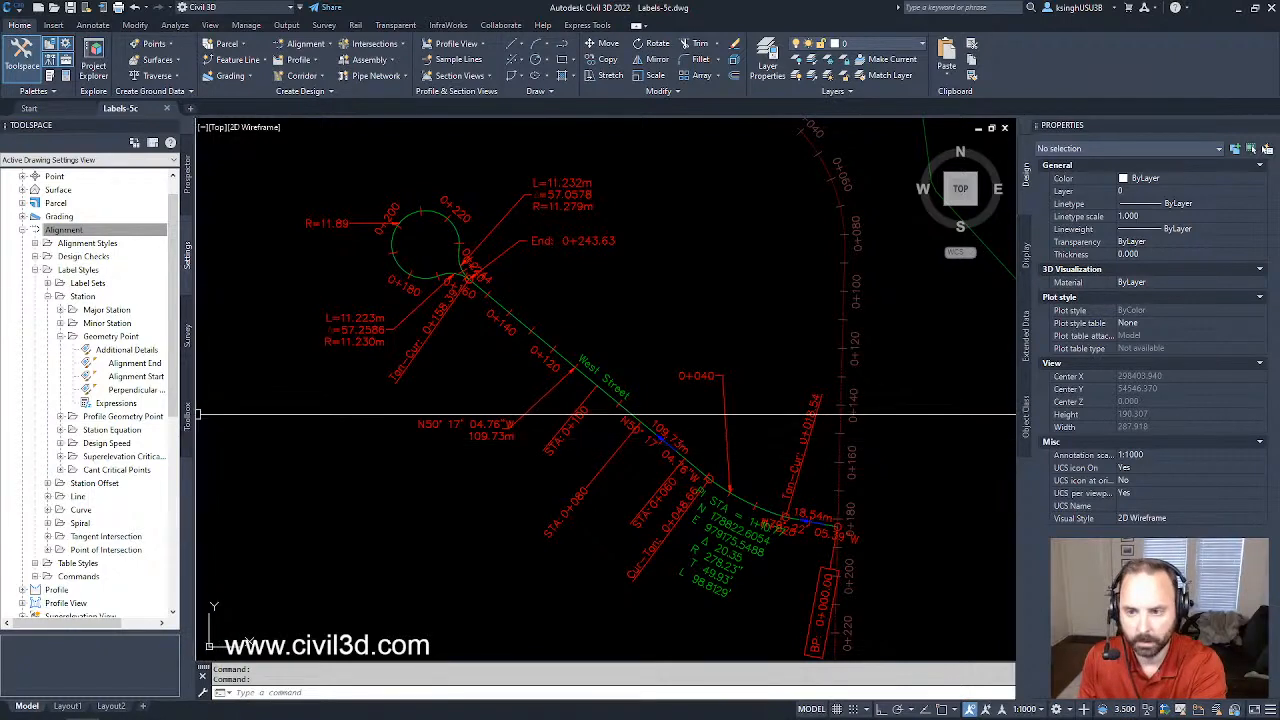
{"action": "left_click_drag", "start_coordinate": [200, 418], "coordinate": [322, 424]}
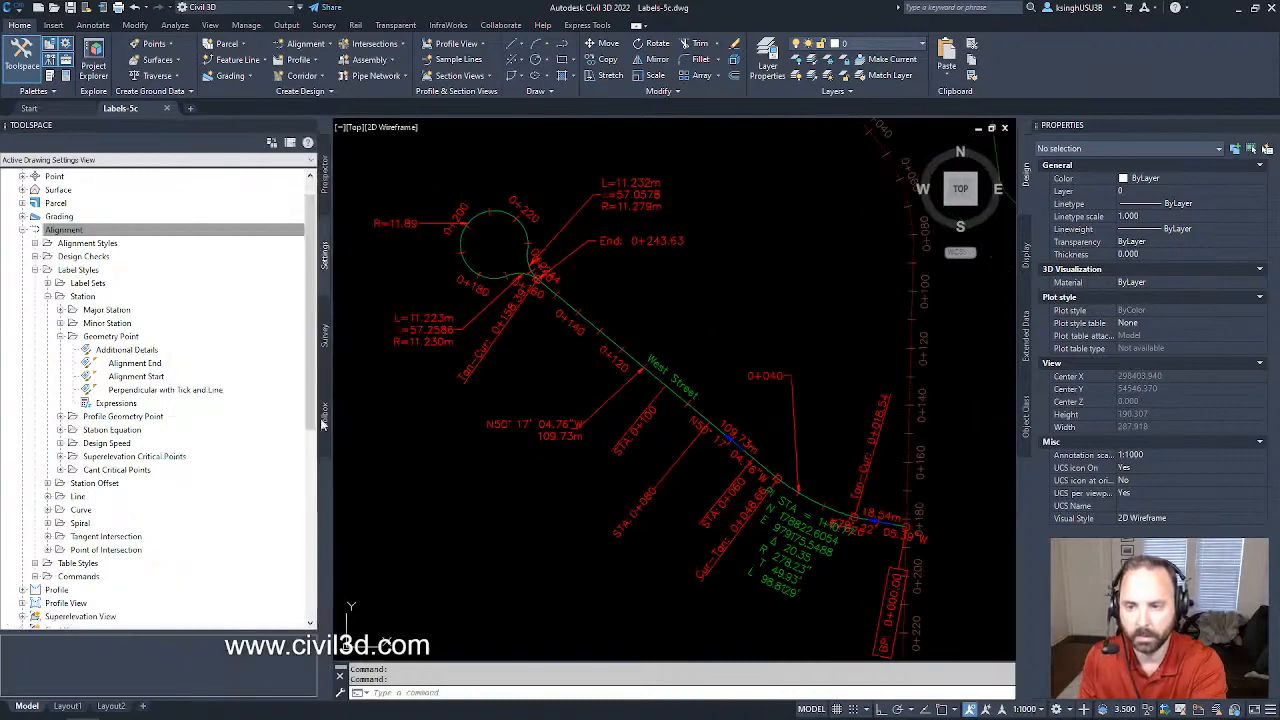
- Copy the Perpendicular with Tick and Line geometry point label style and name the copy "Surface Elevation at Alignment Station"
{"action": "left_click", "coordinate": [195, 391]}
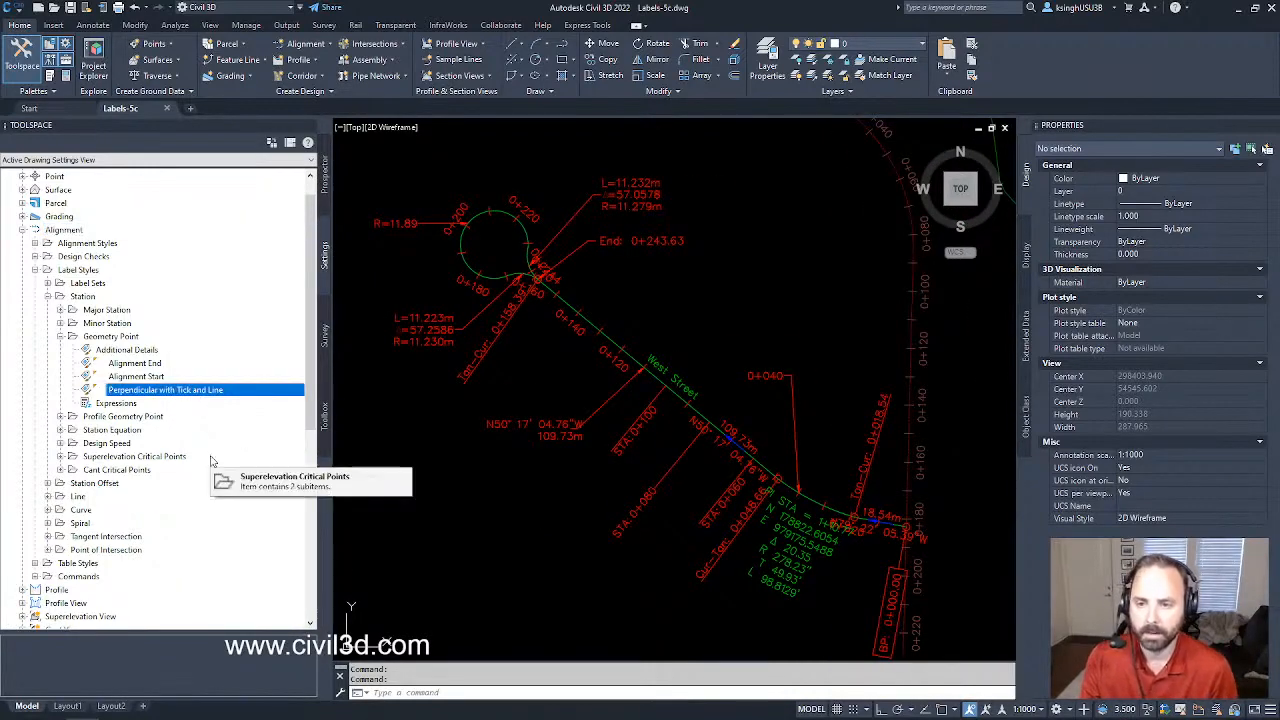
{"action": "right_click", "coordinate": [212, 393]}
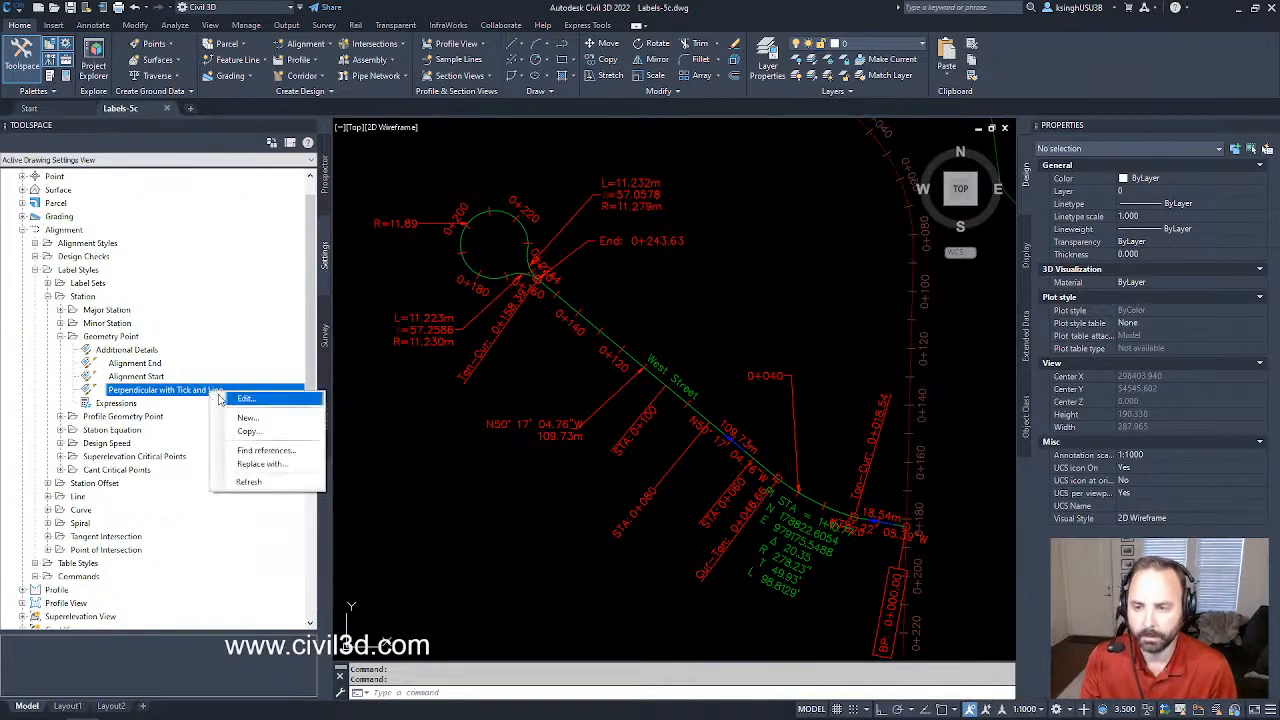
{"action": "left_click", "coordinate": [255, 437]}
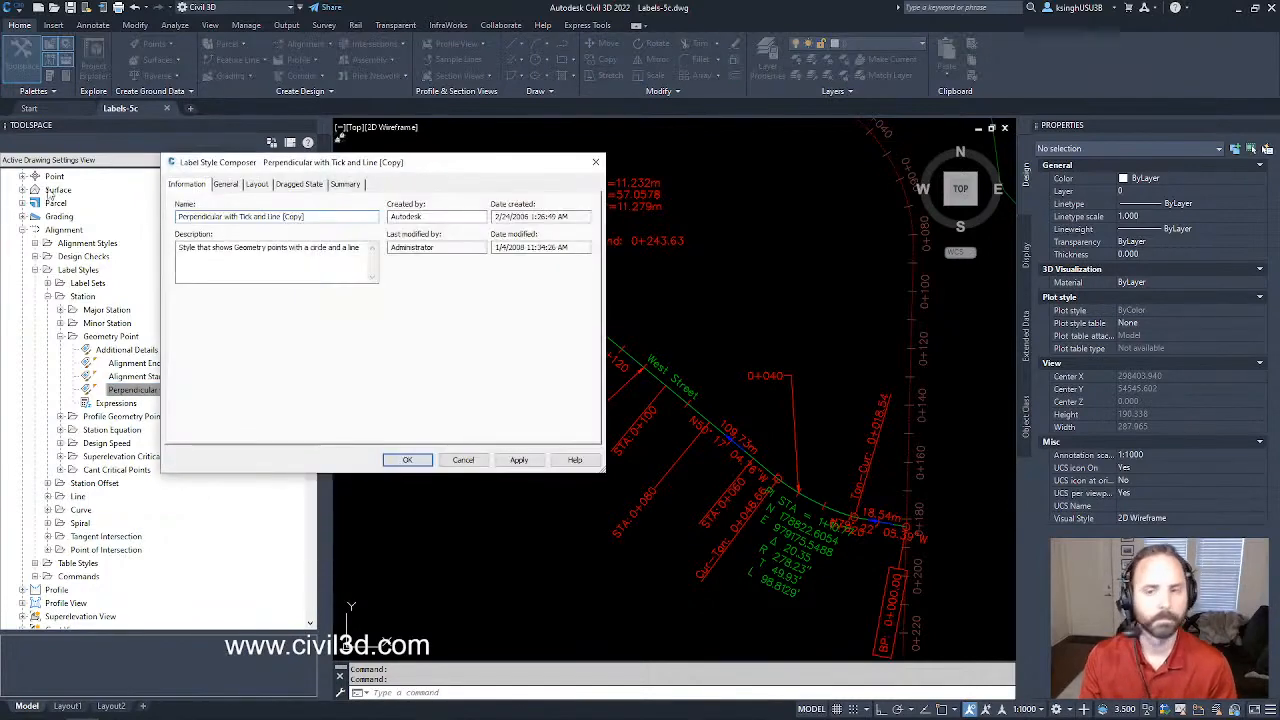
{"action": "left_click_drag", "start_coordinate": [366, 168], "coordinate": [609, 237]}
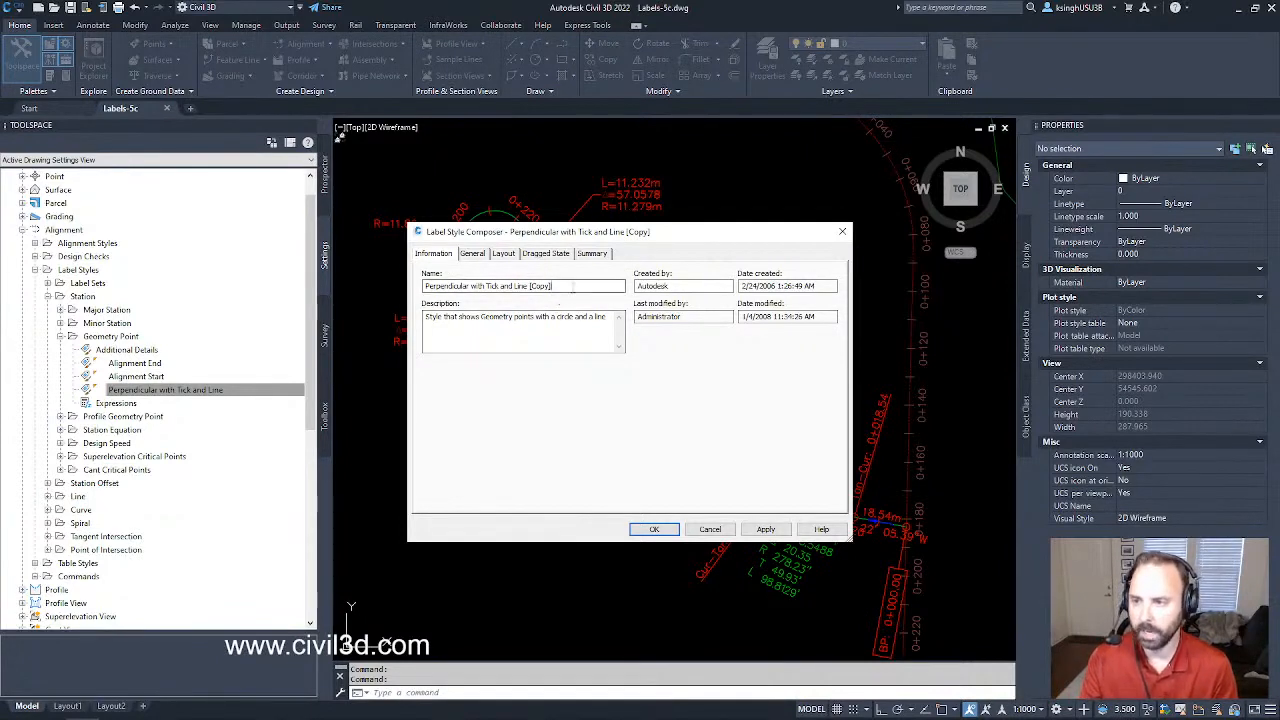
{"action": "left_click_drag", "start_coordinate": [569, 286], "coordinate": [333, 288]}
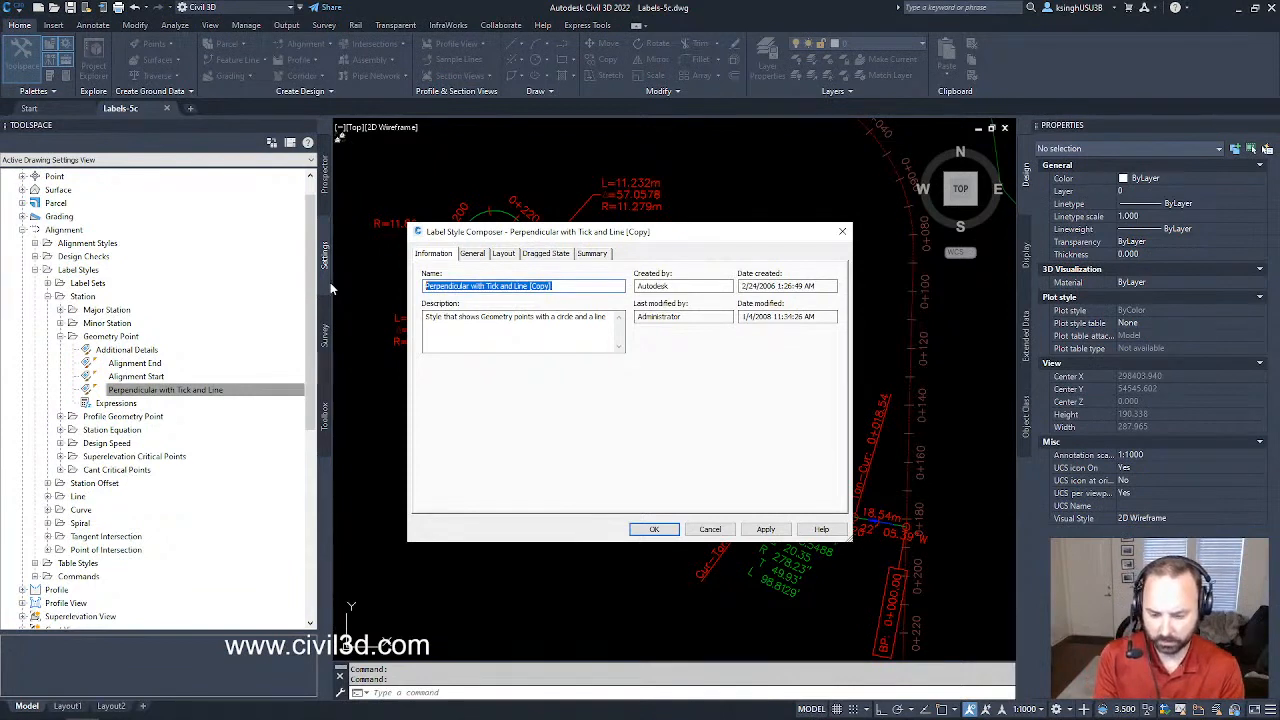
{"action": "type", "text": "S"}
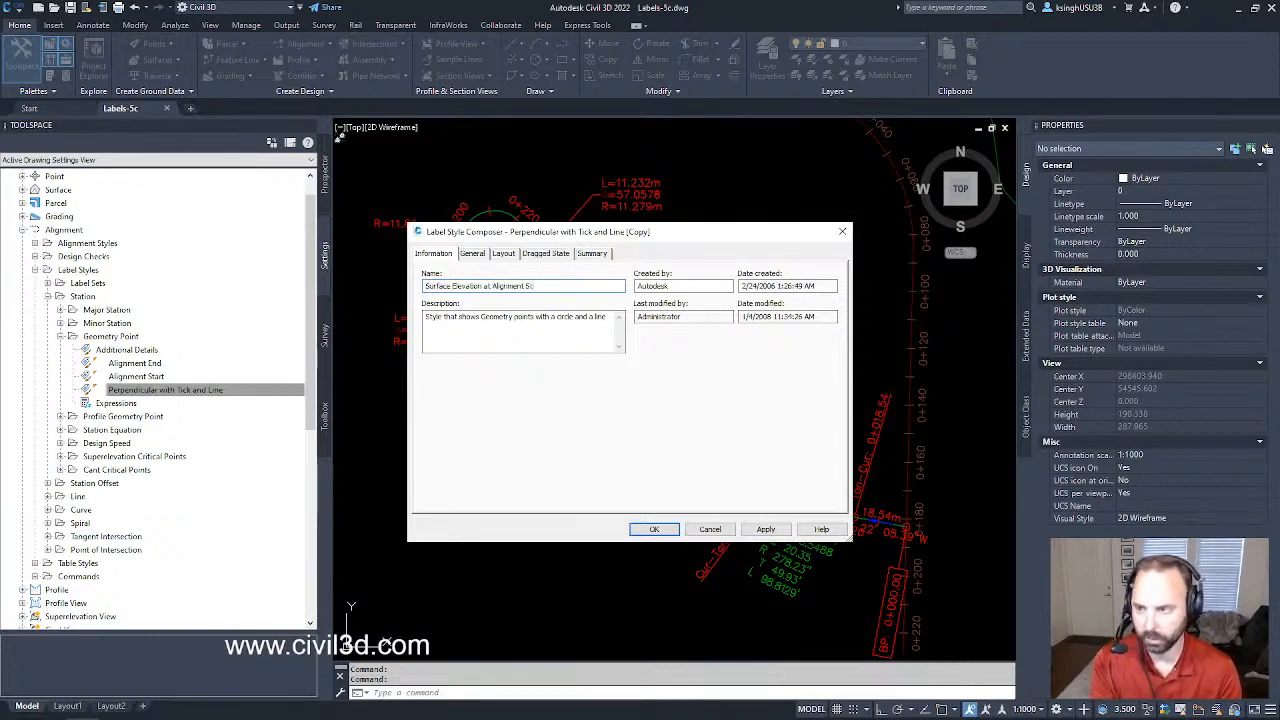
{"action": "type", "text": "tation"}
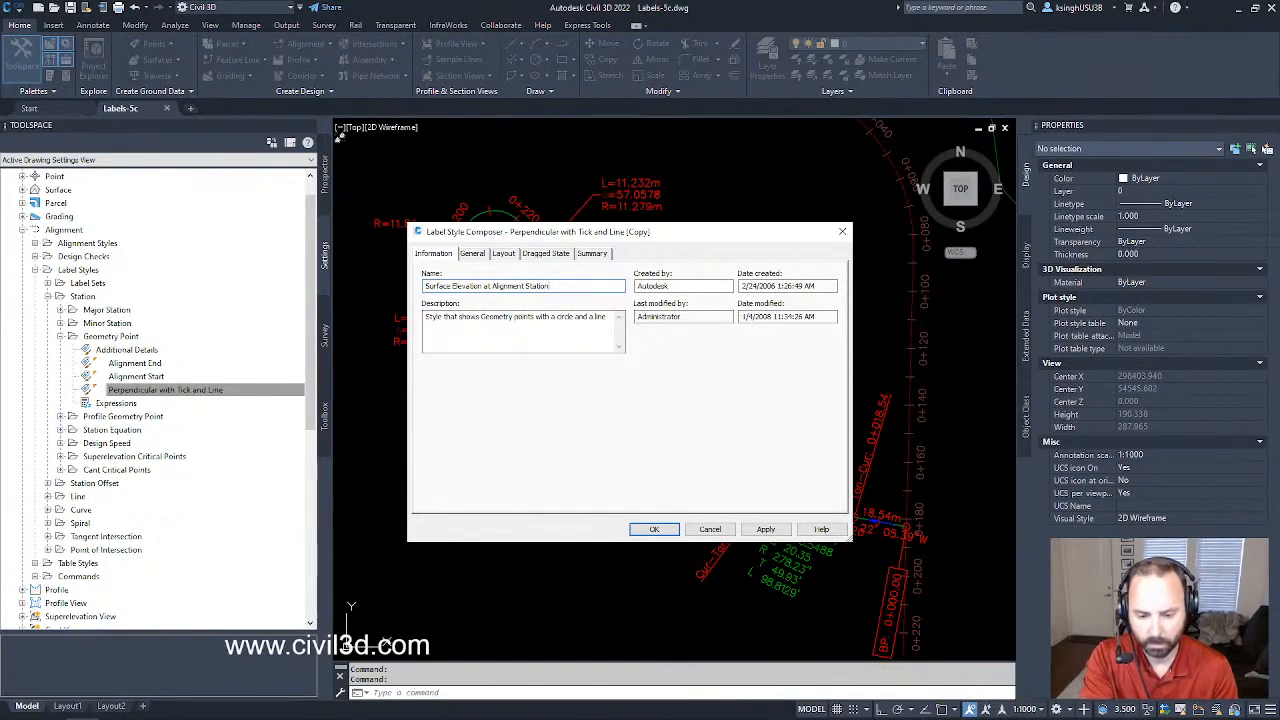
- In the label style's layout, set the Line component's start point anchor component to Tick
{"action": "left_click", "coordinate": [503, 253]}
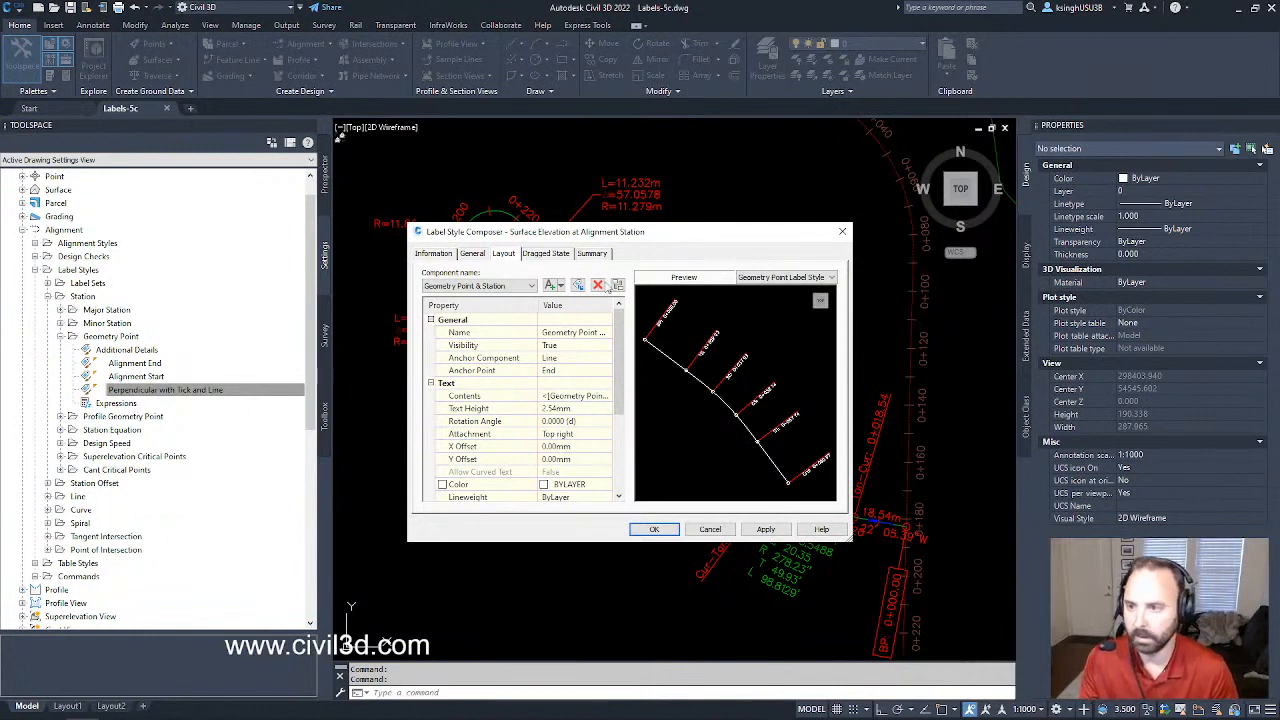
{"action": "left_click", "coordinate": [500, 288]}
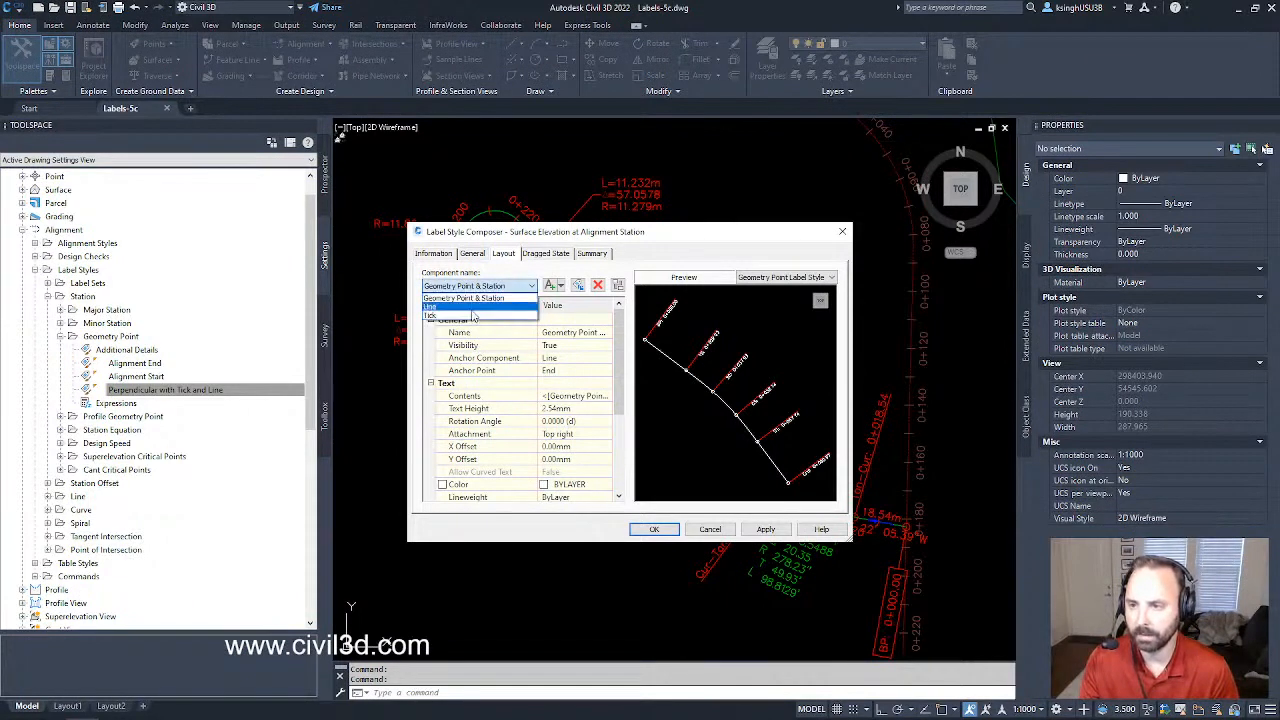
{"action": "left_click", "coordinate": [465, 306]}
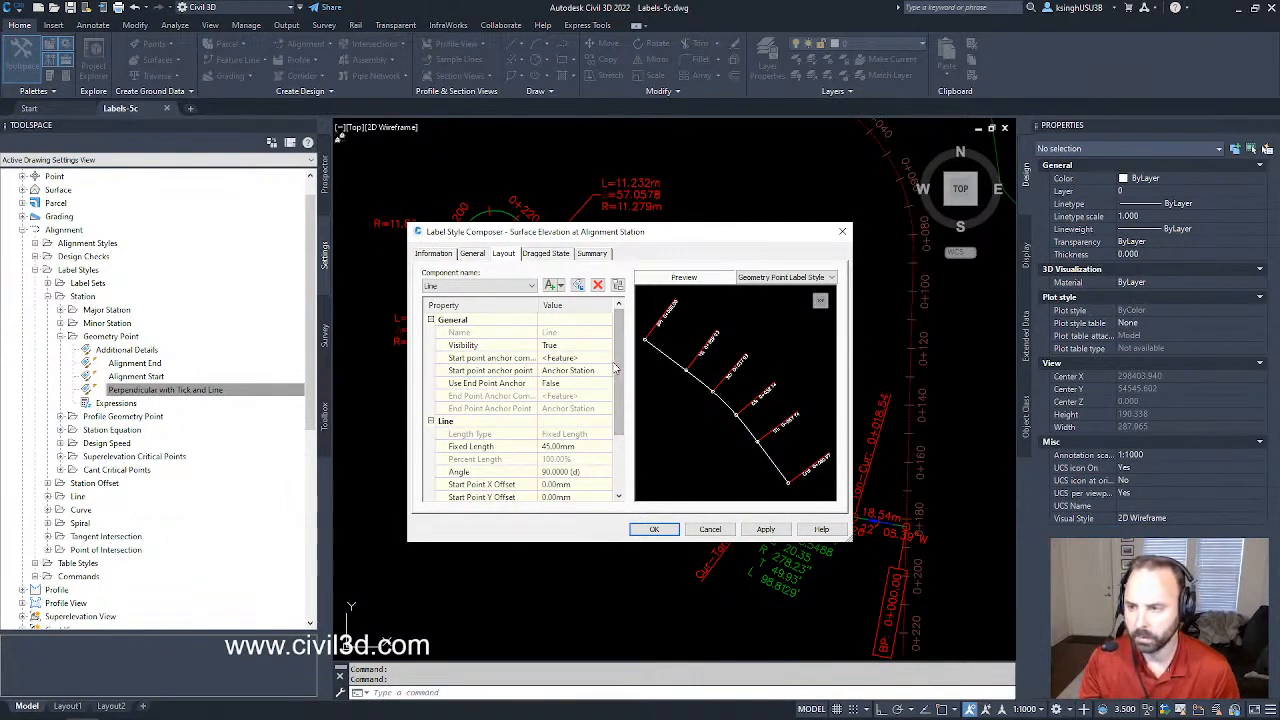
{"action": "left_click", "coordinate": [591, 360]}
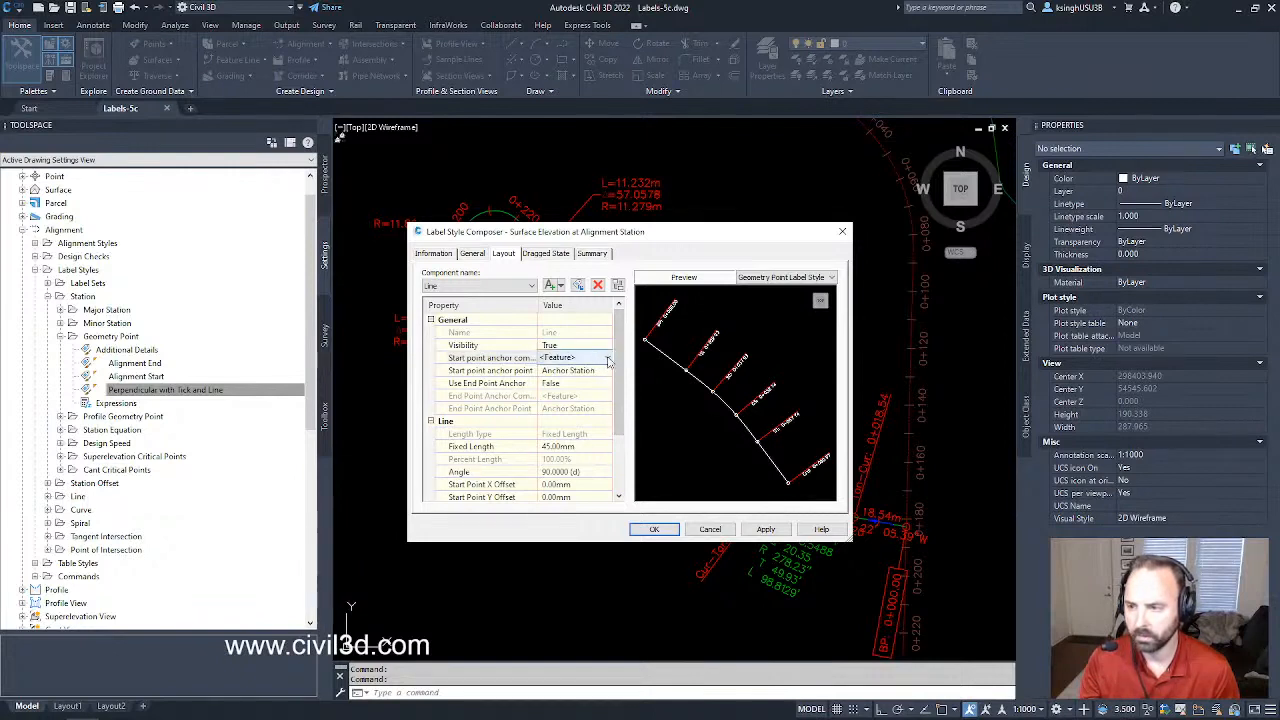
{"action": "left_click", "coordinate": [608, 358]}
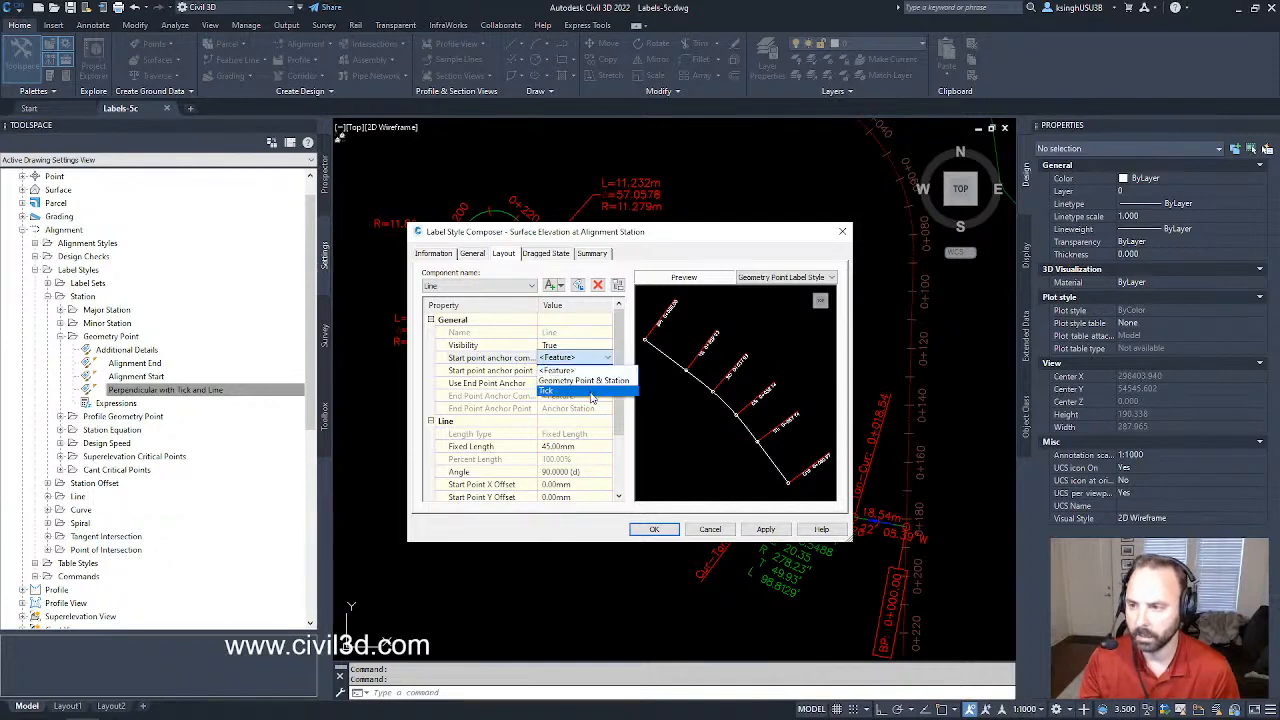
{"action": "left_click", "coordinate": [591, 392]}
- Enlarge and reposition the Label Style Composer, and widen its property column to show the full property names
{"action": "left_click_drag", "start_coordinate": [537, 306], "coordinate": [543, 306]}
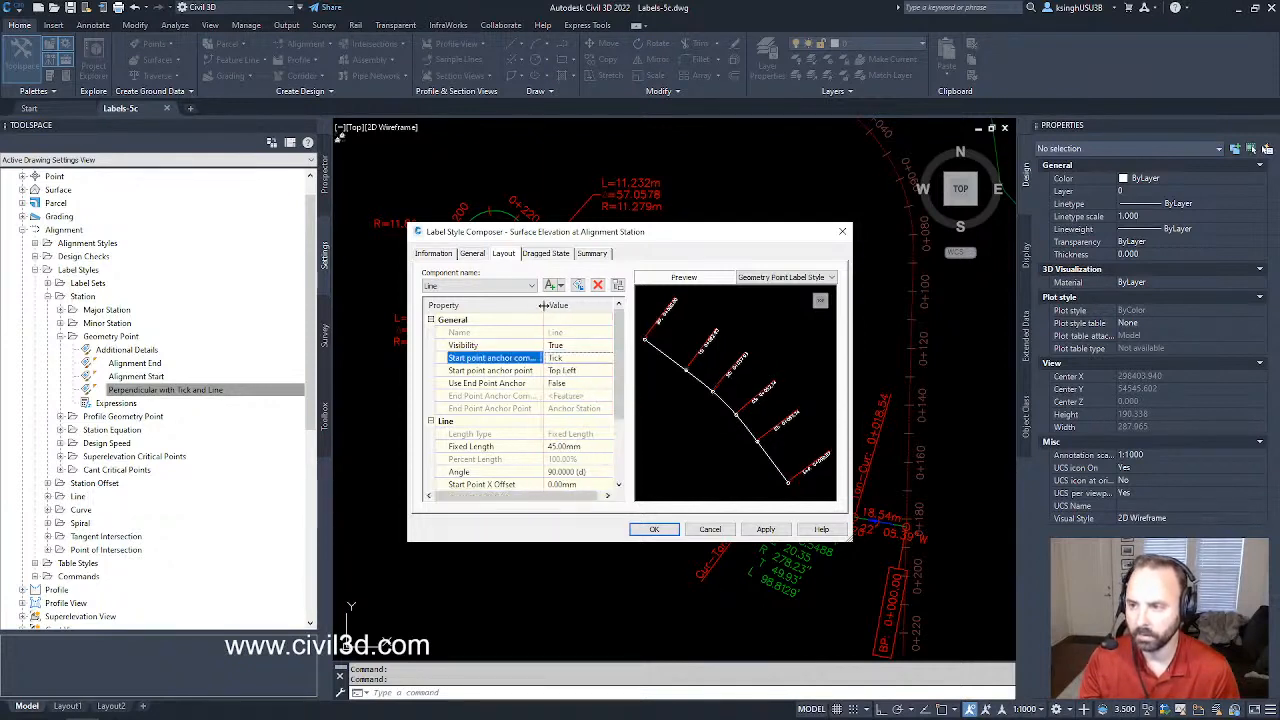
{"action": "left_click_drag", "start_coordinate": [584, 233], "coordinate": [449, 218]}
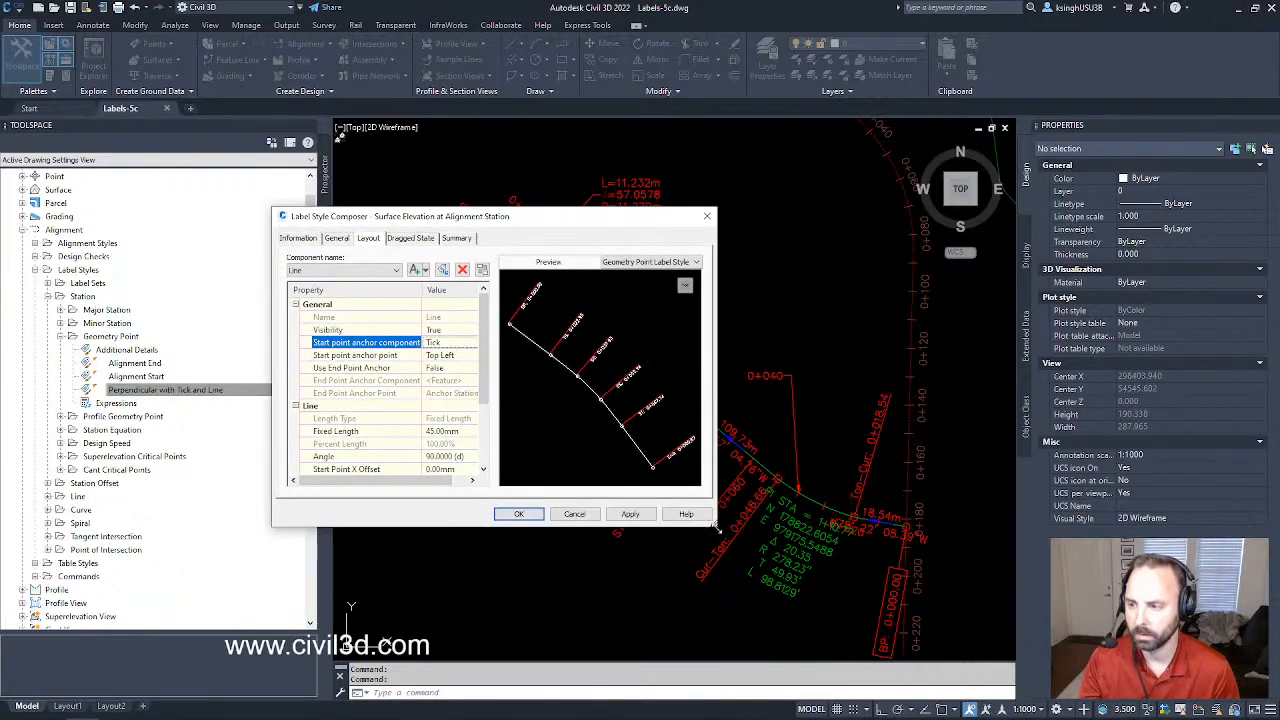
{"action": "left_click_drag", "start_coordinate": [716, 530], "coordinate": [961, 643]}
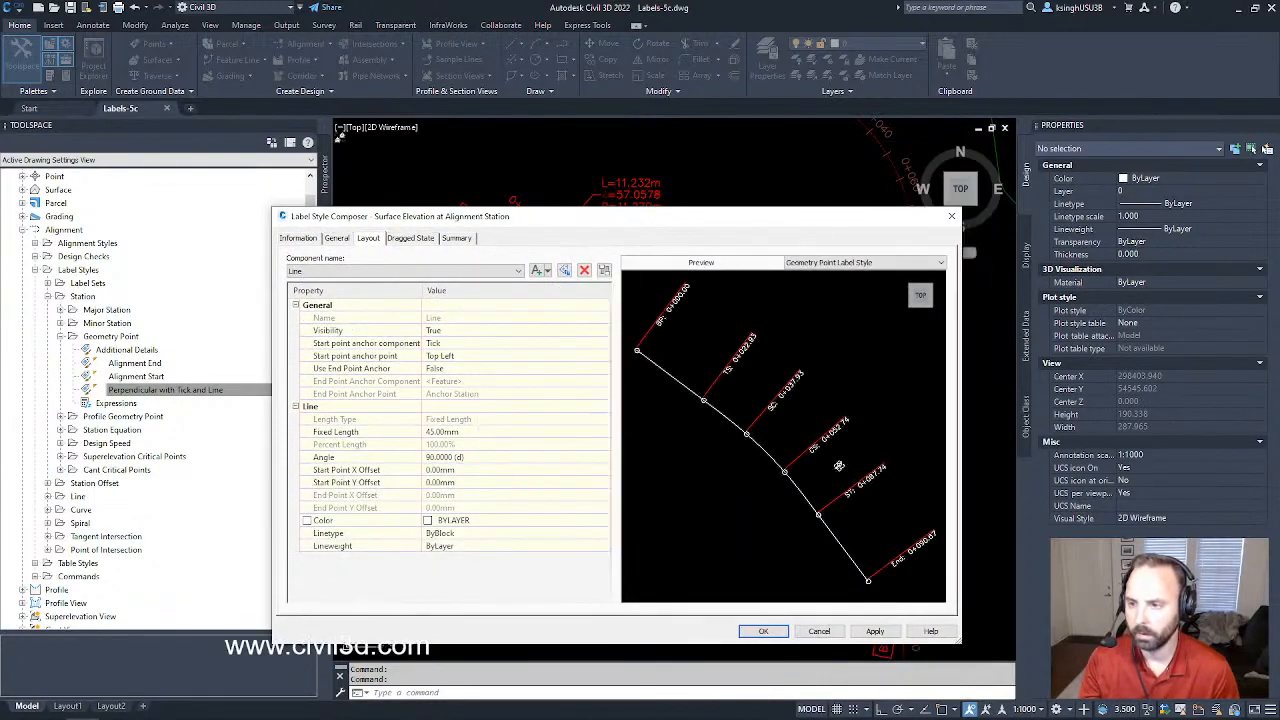
{"action": "left_click_drag", "start_coordinate": [594, 221], "coordinate": [627, 210]}
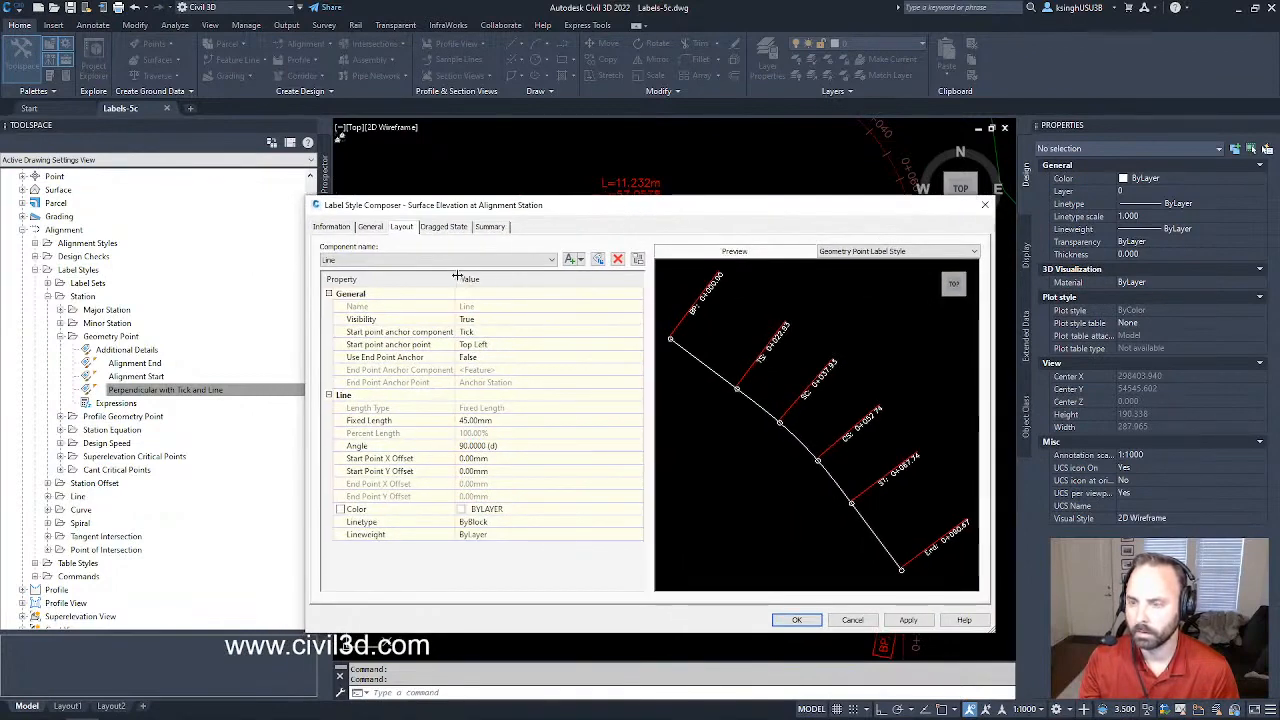
{"action": "left_click_drag", "start_coordinate": [457, 276], "coordinate": [501, 282]}
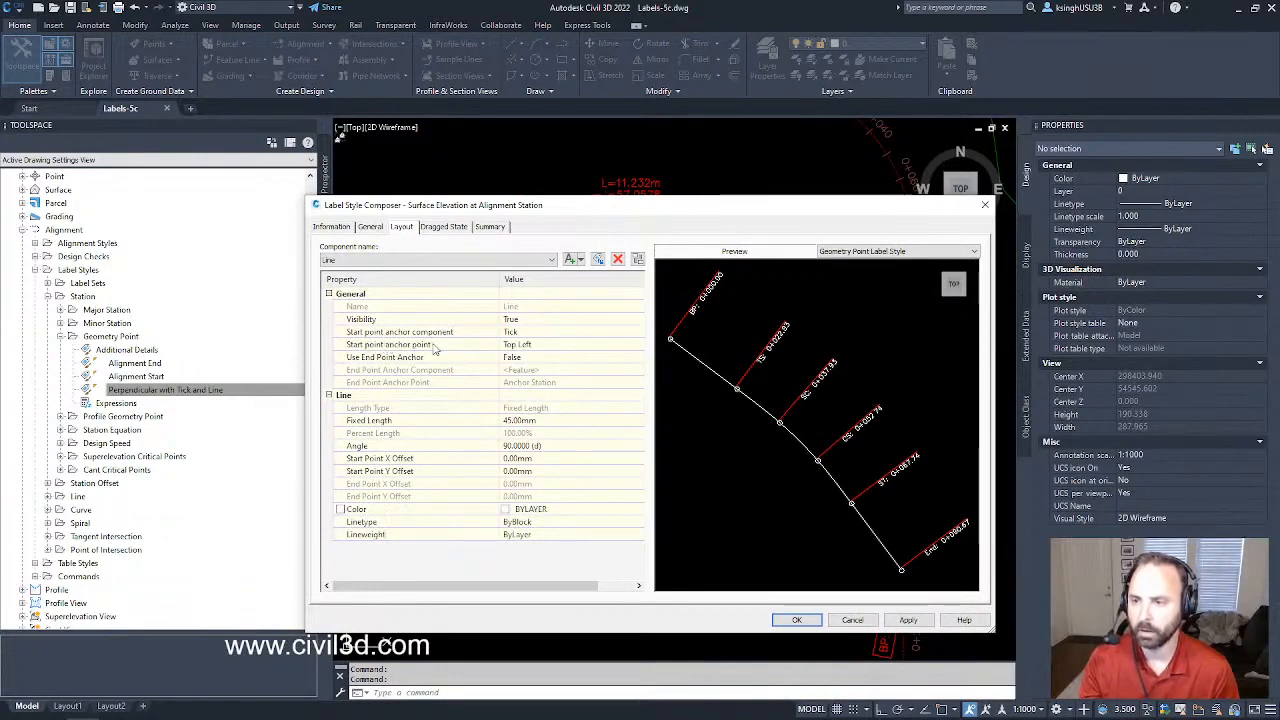
- Keep Tick as the Line's start point anchor component and set its start point anchor point to Middle Center
{"action": "left_click", "coordinate": [515, 332]}
{"action": "left_click", "coordinate": [524, 333]}
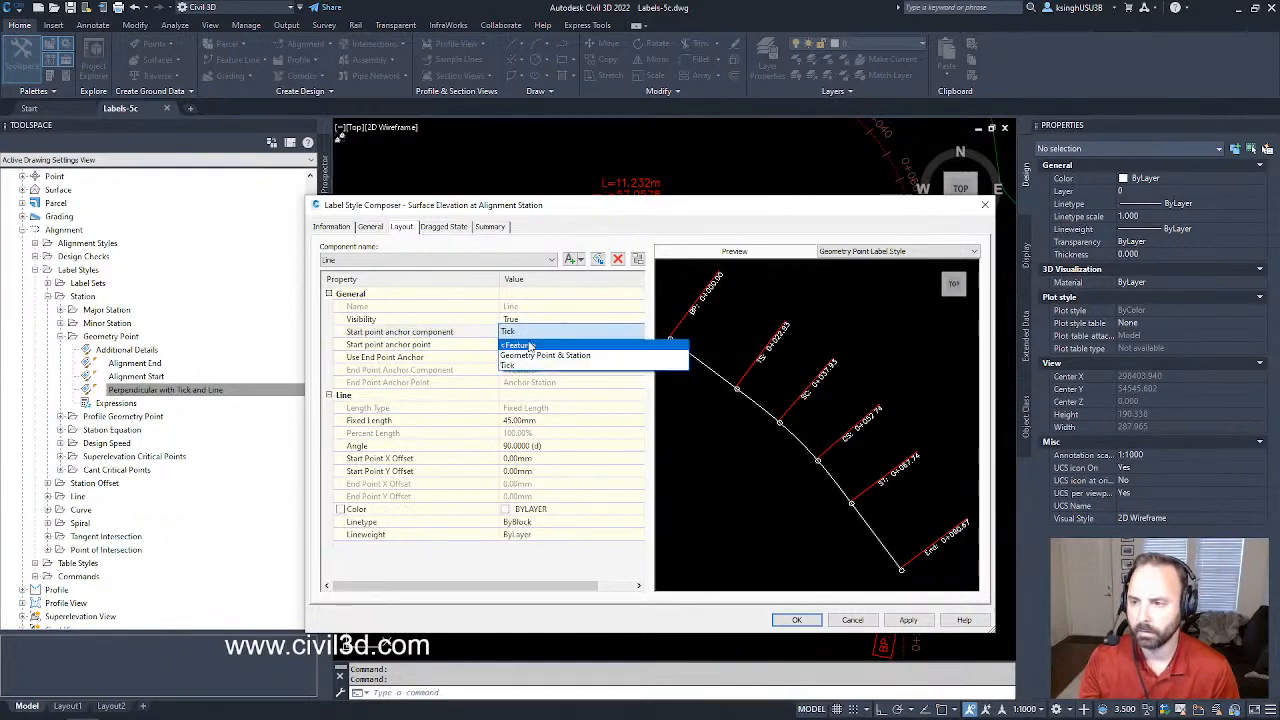
{"action": "left_click", "coordinate": [510, 365]}
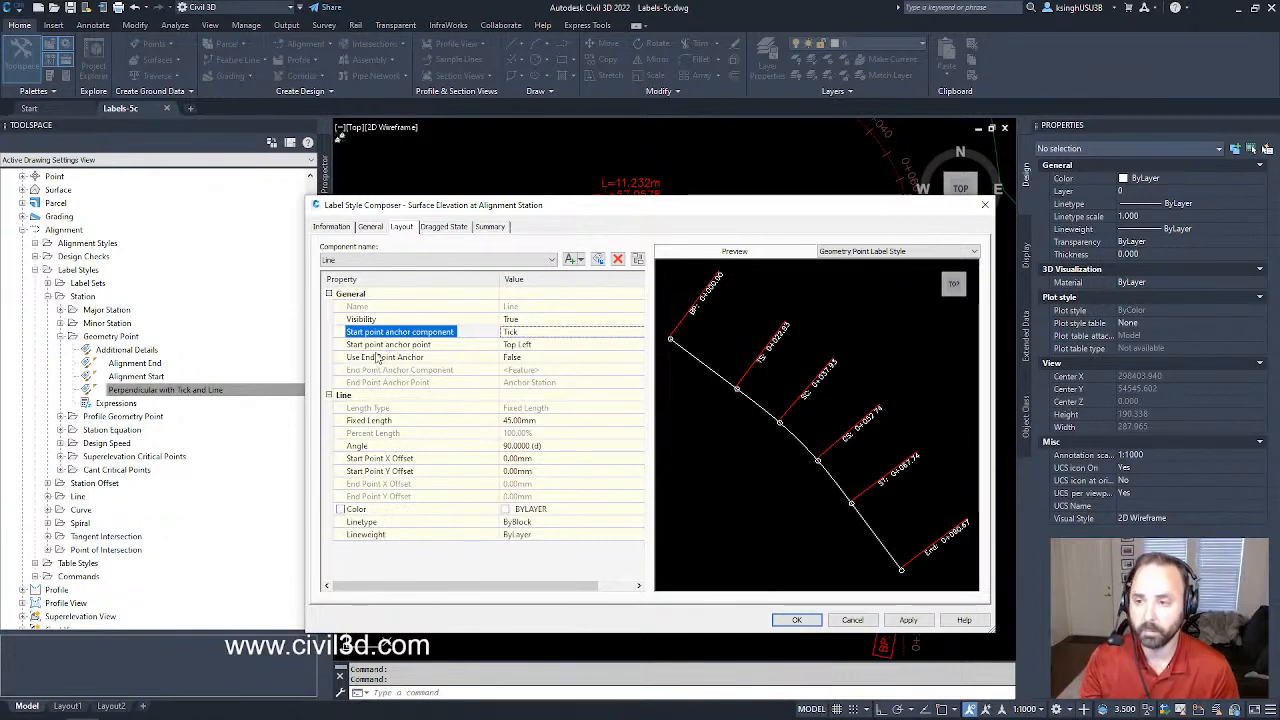
{"action": "left_click", "coordinate": [547, 347]}
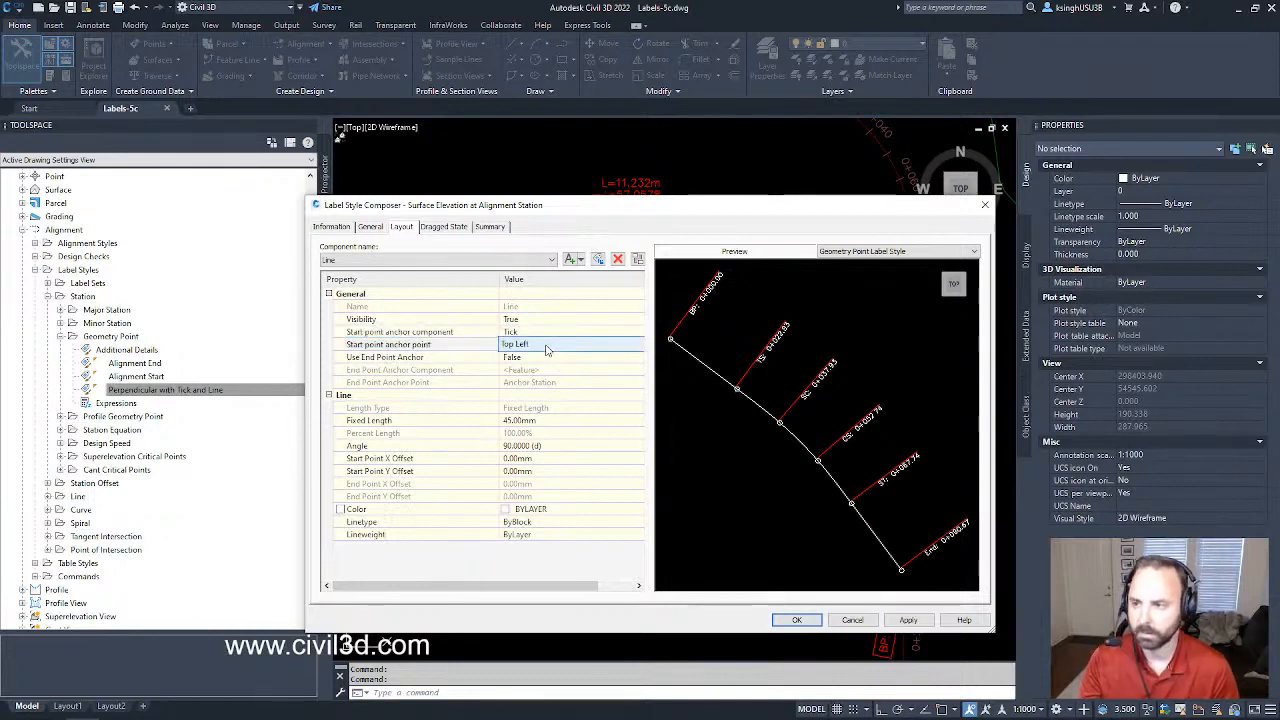
{"action": "left_click", "coordinate": [547, 346]}
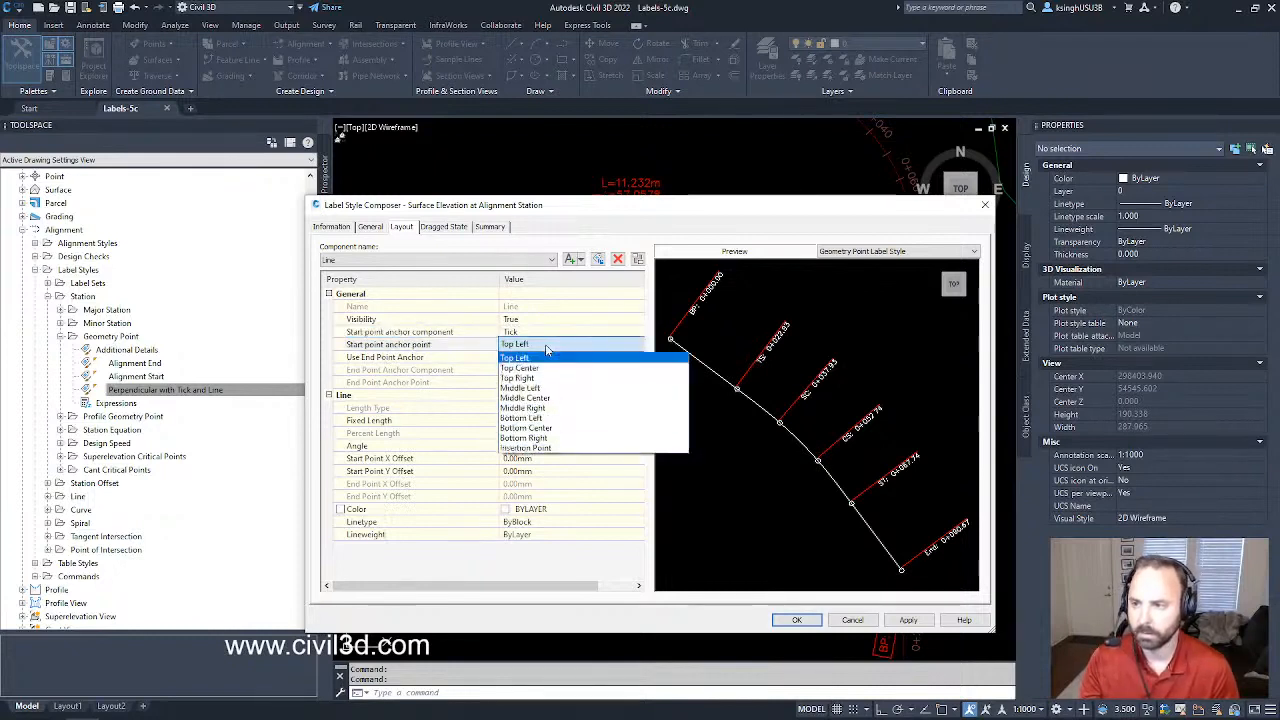
{"action": "left_click", "coordinate": [552, 399]}
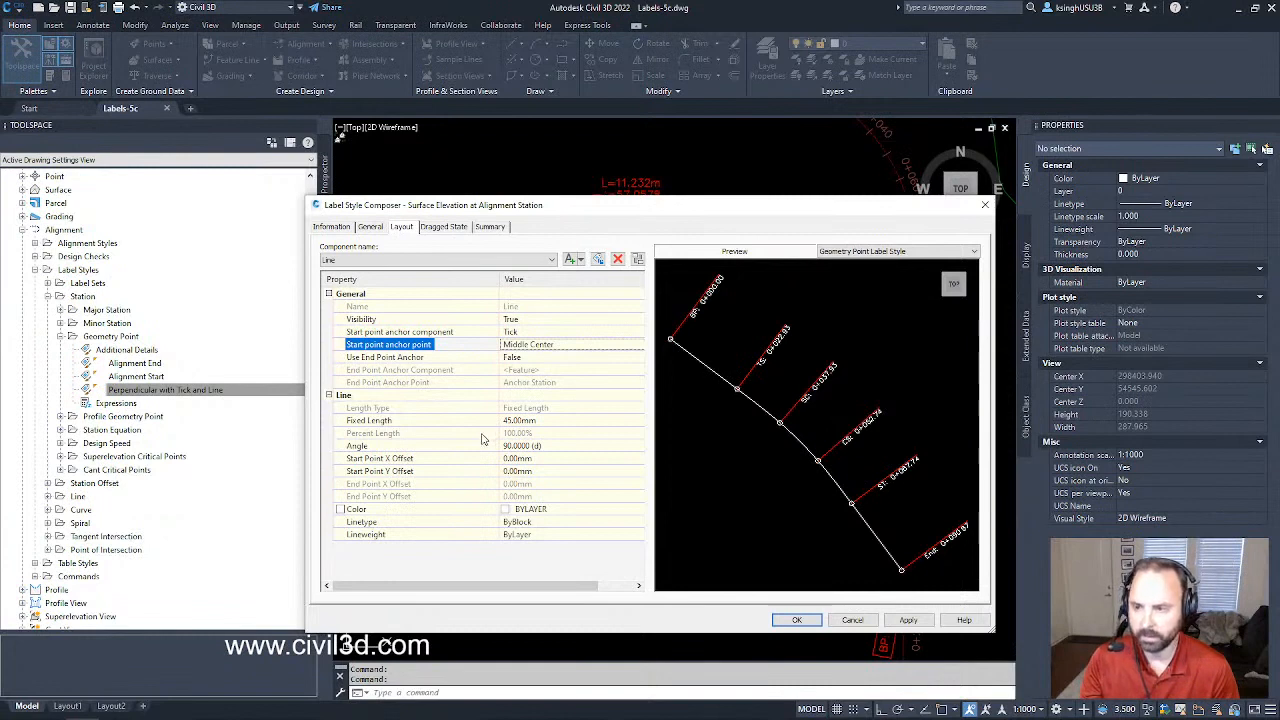
- Set the Line component's fixed length to 15 mm
{"action": "left_click", "coordinate": [545, 421]}
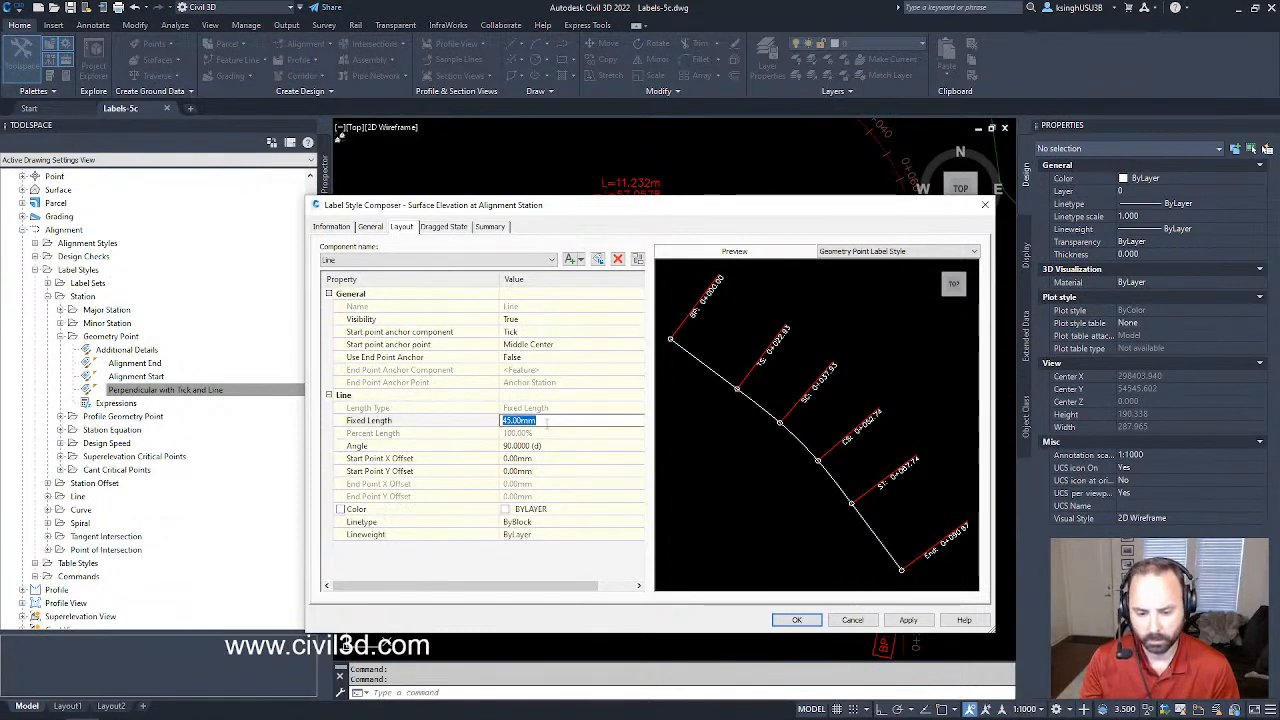
{"action": "type", "text": "15"}
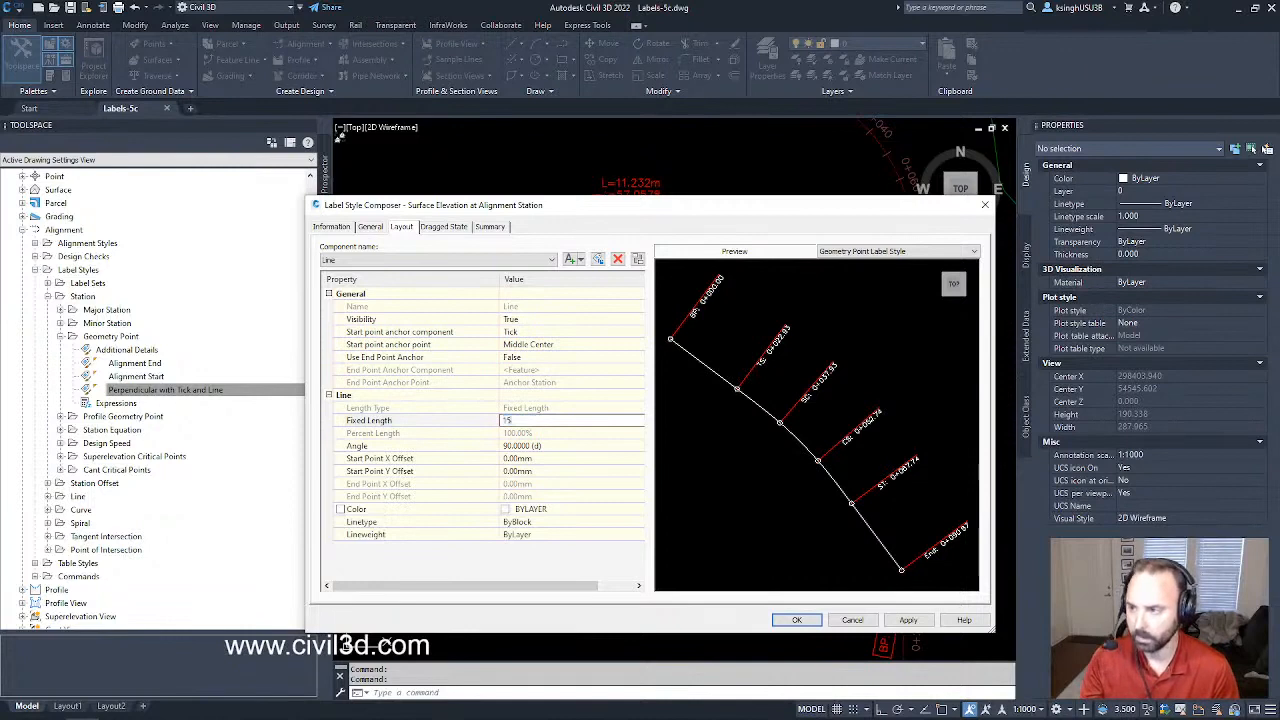
{"action": "key", "text": "Return"}
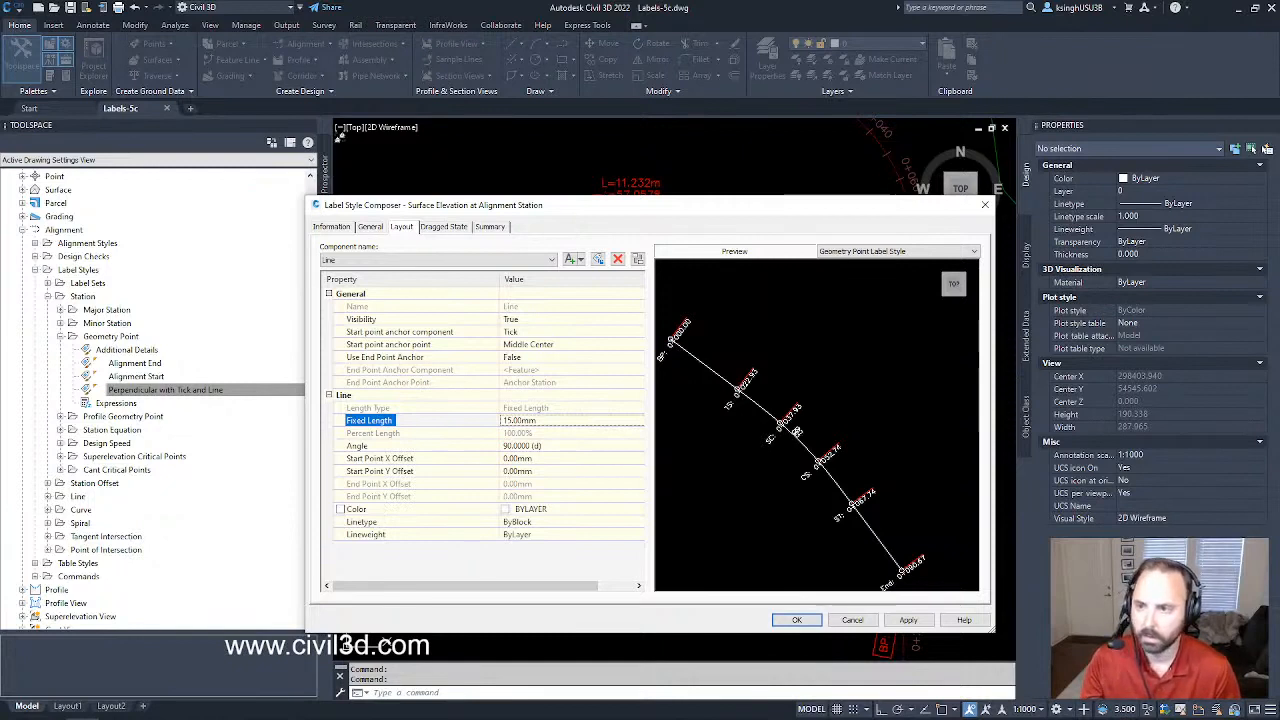
- Switch to the Geometry Point & Station component and choose Line as its anchor component
{"action": "left_click", "coordinate": [514, 260]}
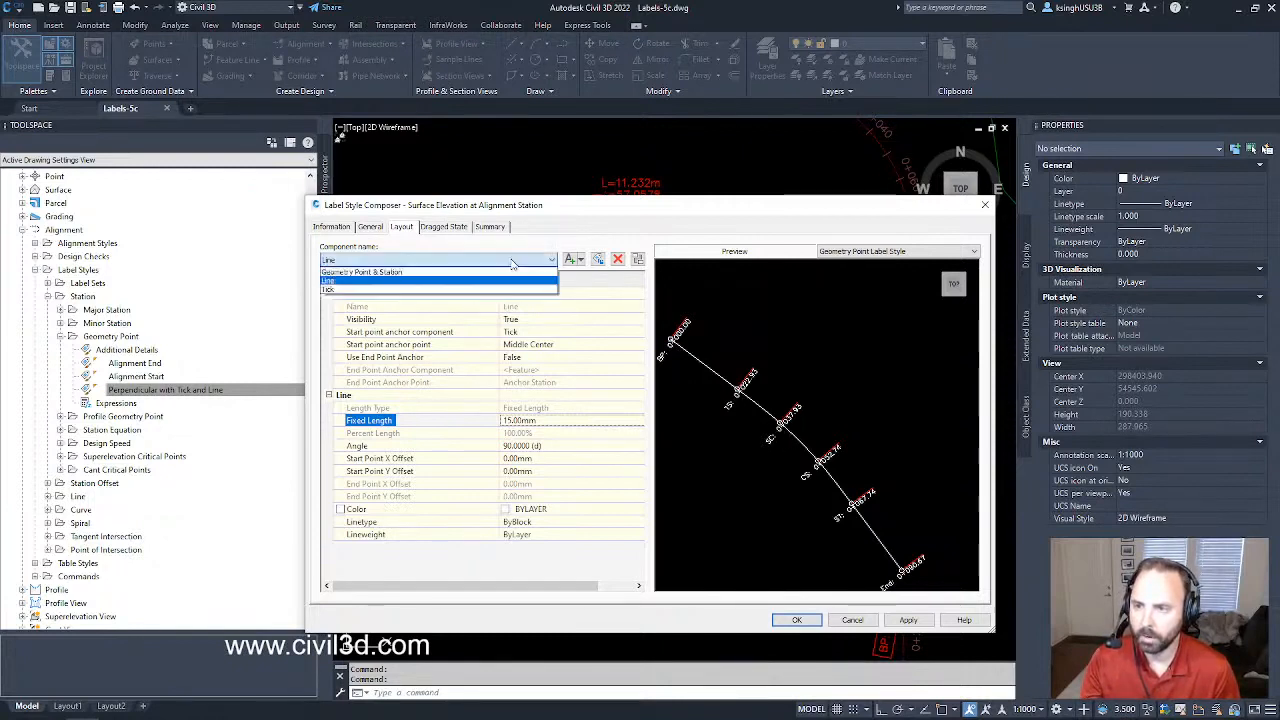
{"action": "left_click", "coordinate": [512, 262]}
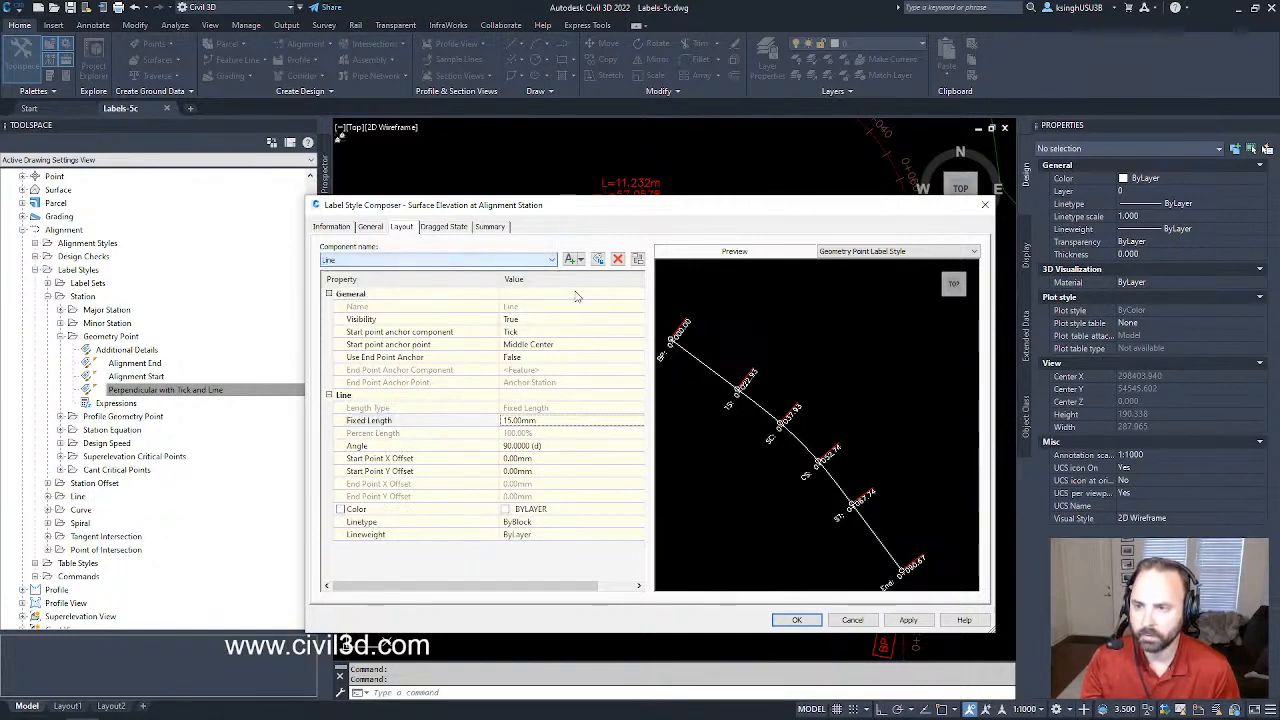
{"action": "left_click", "coordinate": [497, 262]}
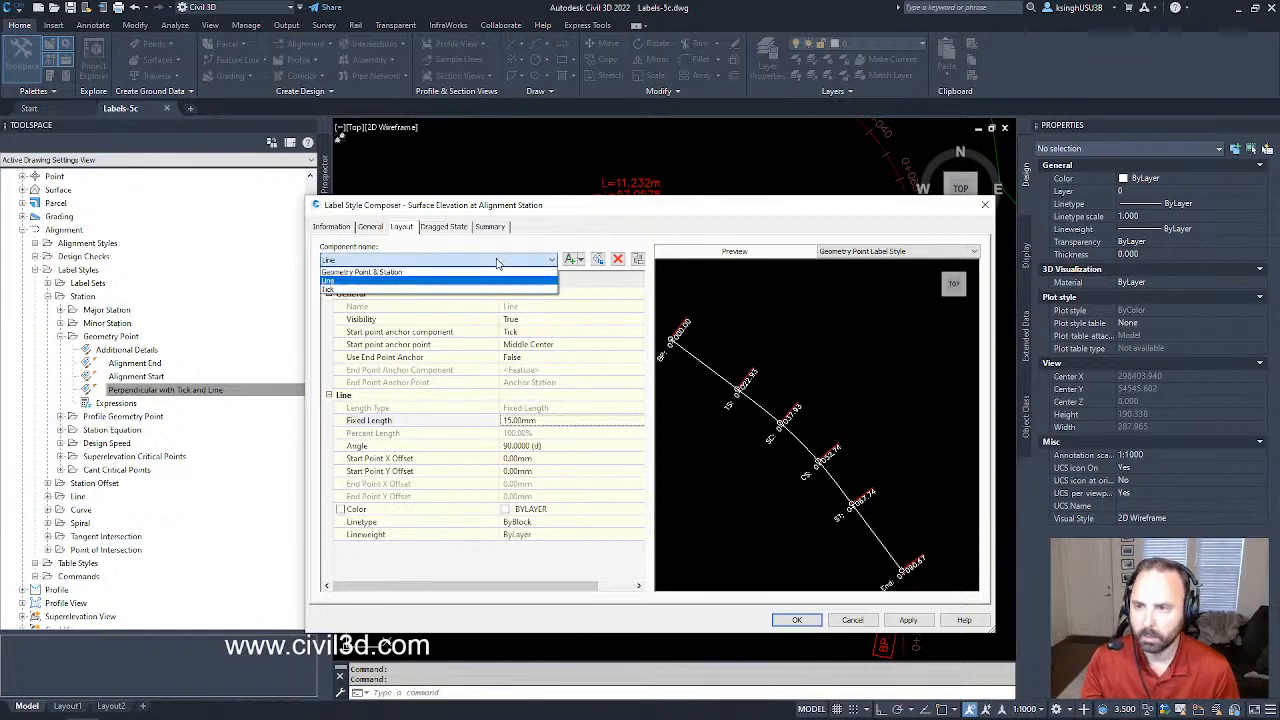
{"action": "left_click", "coordinate": [440, 272]}
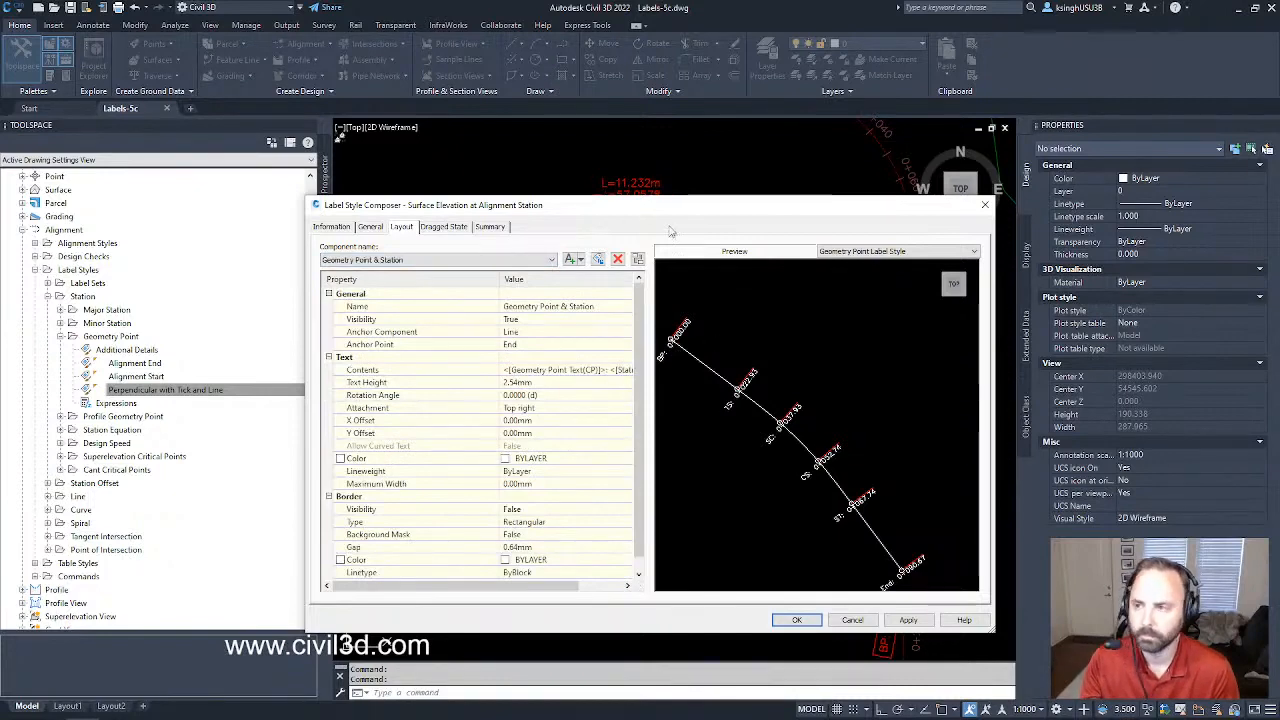
{"action": "left_click_drag", "start_coordinate": [674, 211], "coordinate": [725, 208]}
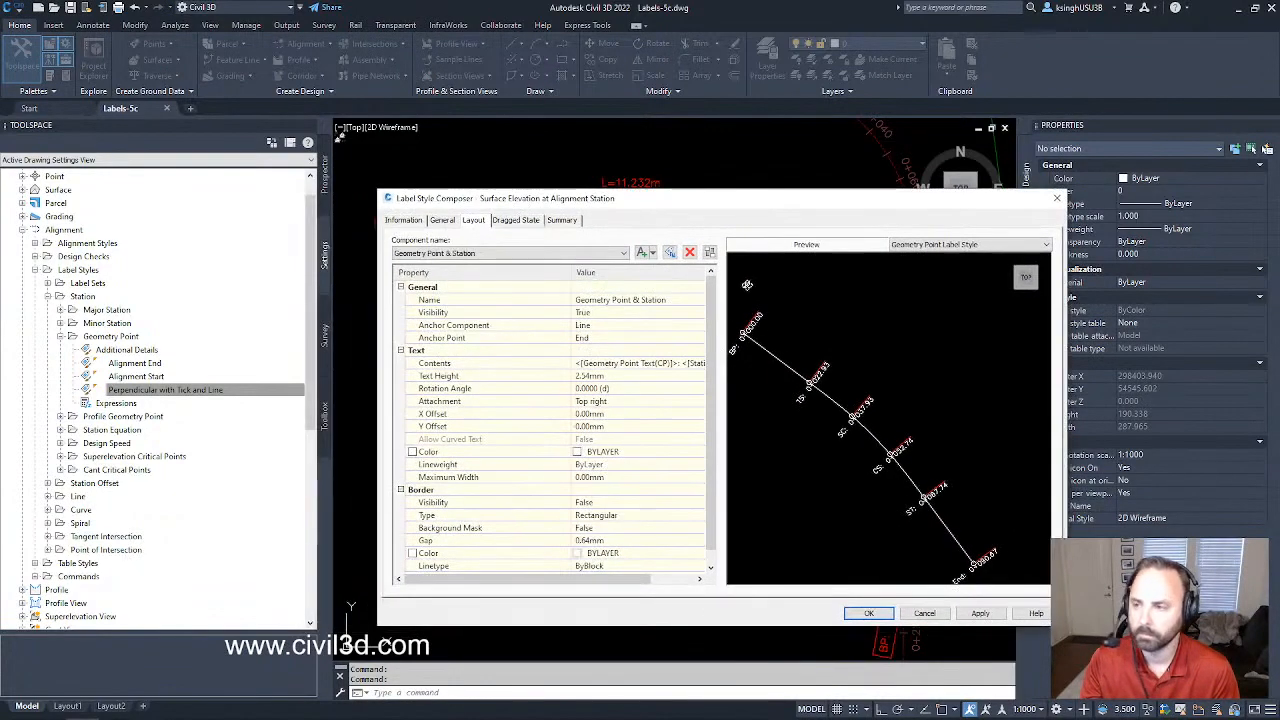
{"action": "left_click_drag", "start_coordinate": [691, 203], "coordinate": [577, 196]}
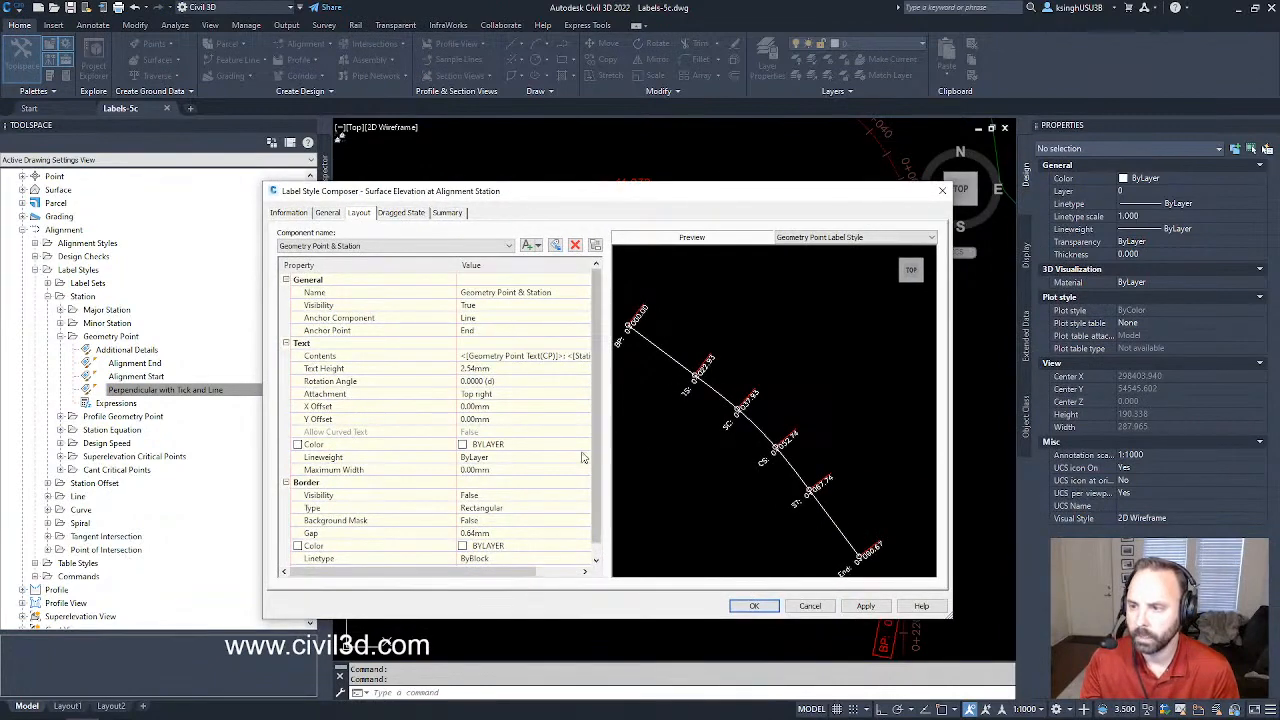
{"action": "left_click_drag", "start_coordinate": [456, 268], "coordinate": [408, 288]}
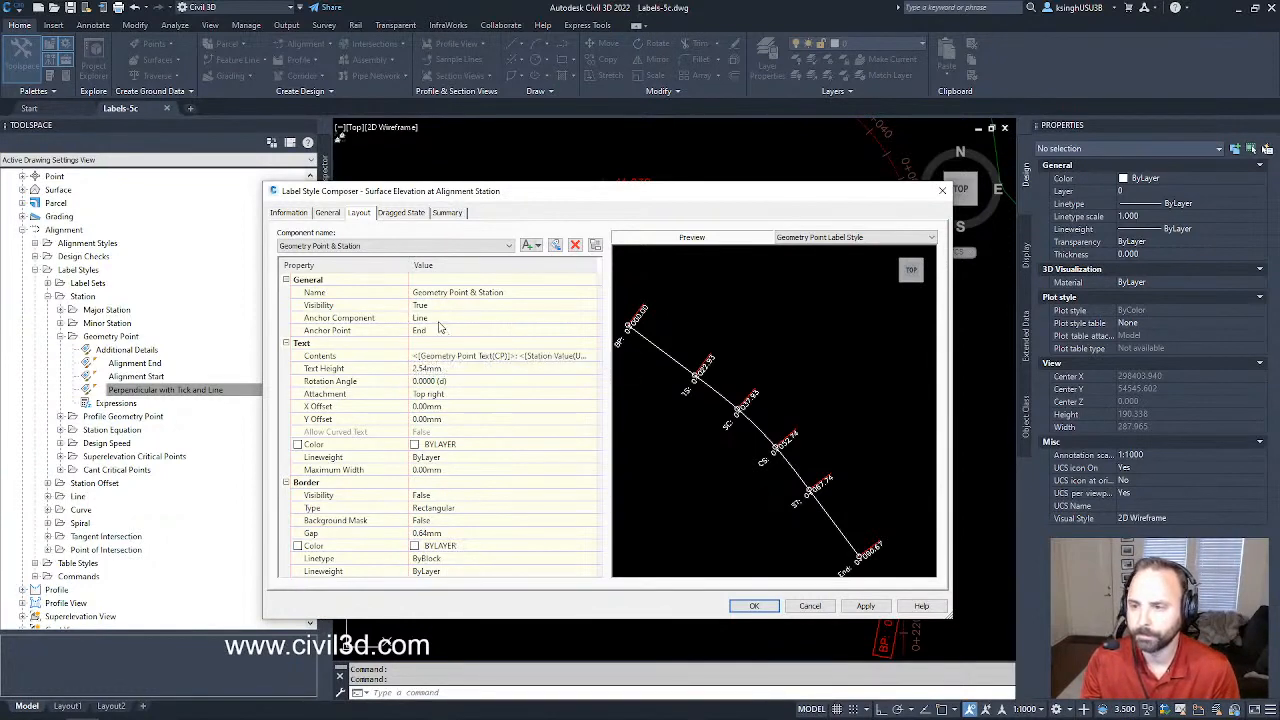
{"action": "left_click", "coordinate": [442, 320]}
{"action": "left_click", "coordinate": [442, 320]}
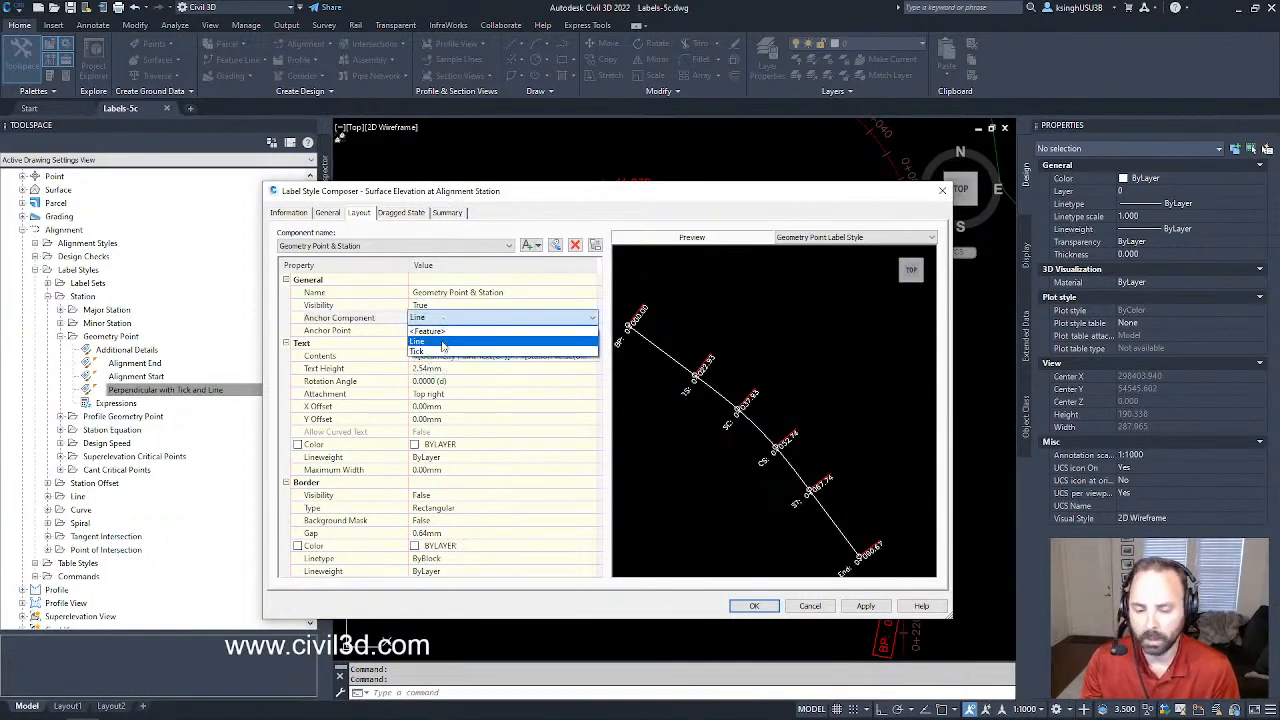
{"action": "left_click", "coordinate": [442, 342]}
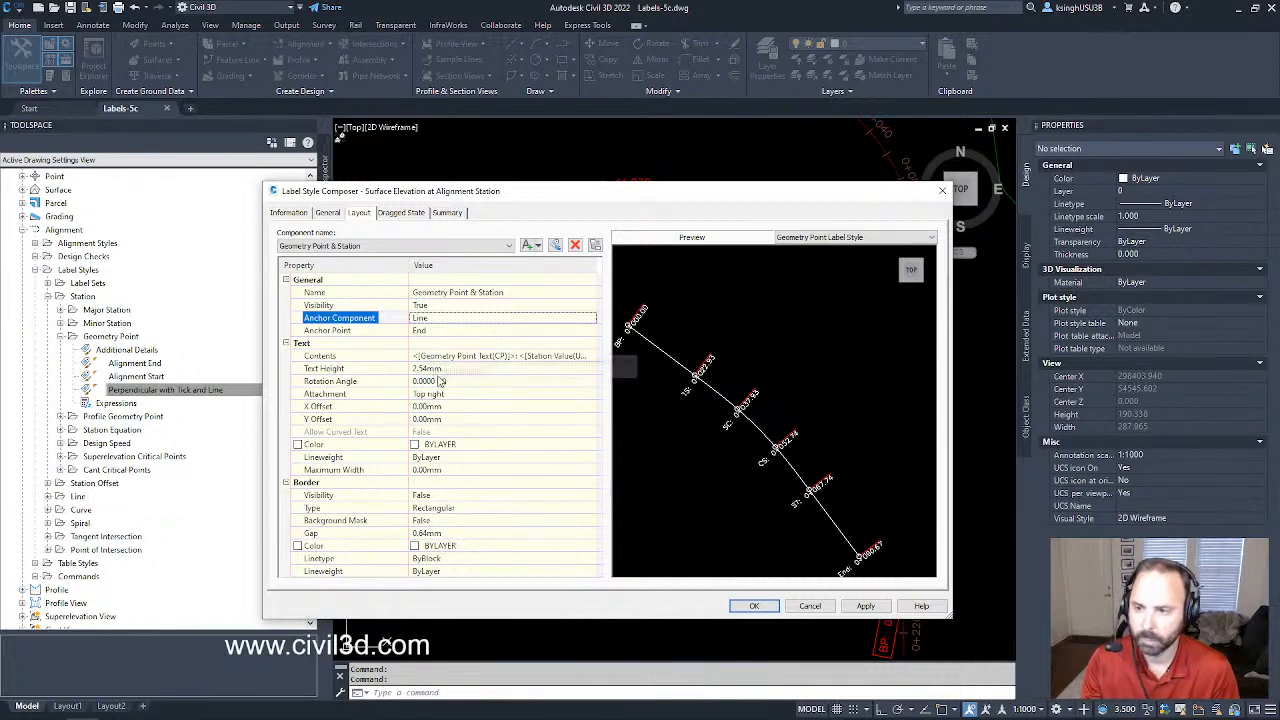
- Set the Geometry Point & Station text attachment to Middle left and its X offset to 2 mm
{"action": "left_click", "coordinate": [458, 398]}
{"action": "left_click", "coordinate": [461, 400]}
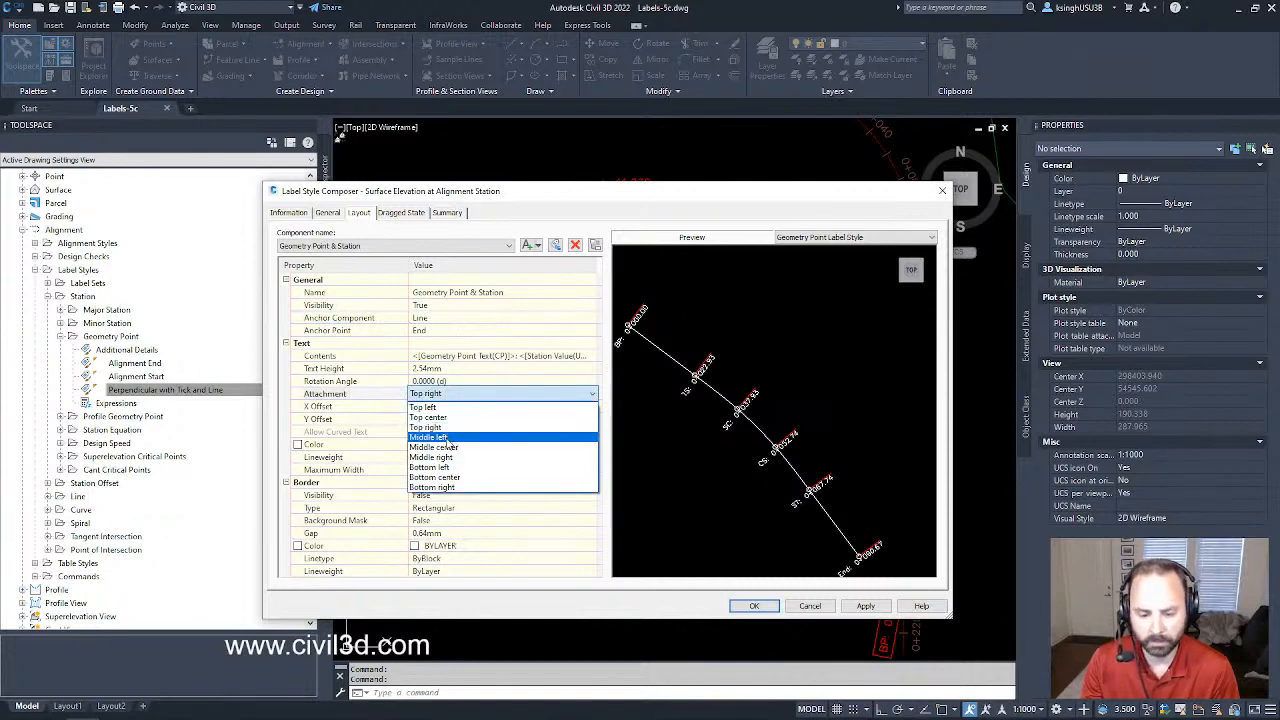
{"action": "left_click", "coordinate": [450, 438]}
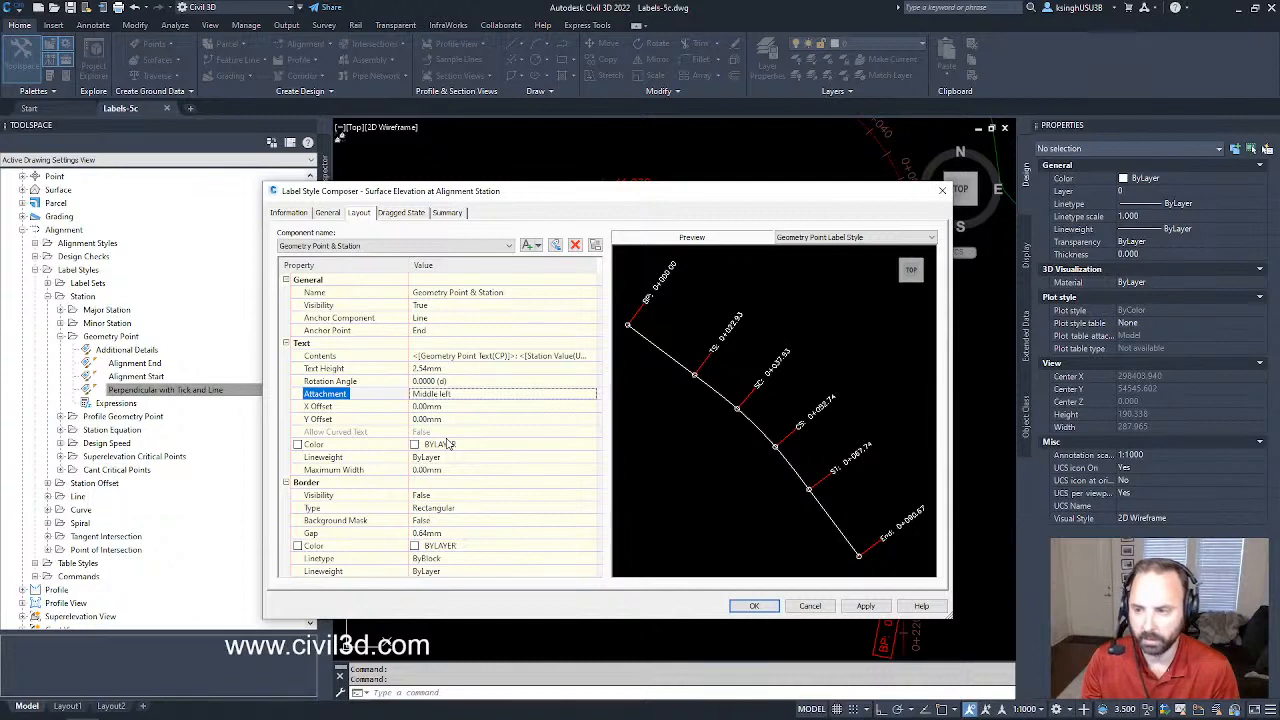
{"action": "left_click", "coordinate": [447, 407]}
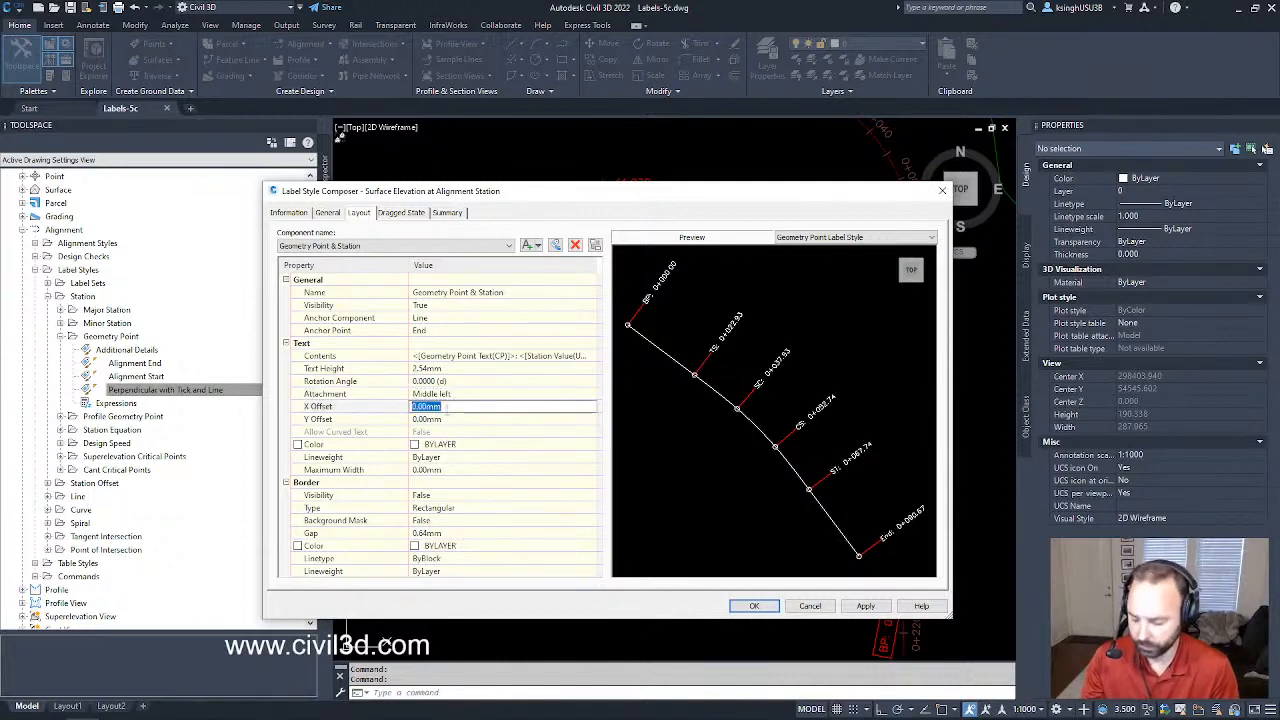
{"action": "type", "text": "2"}
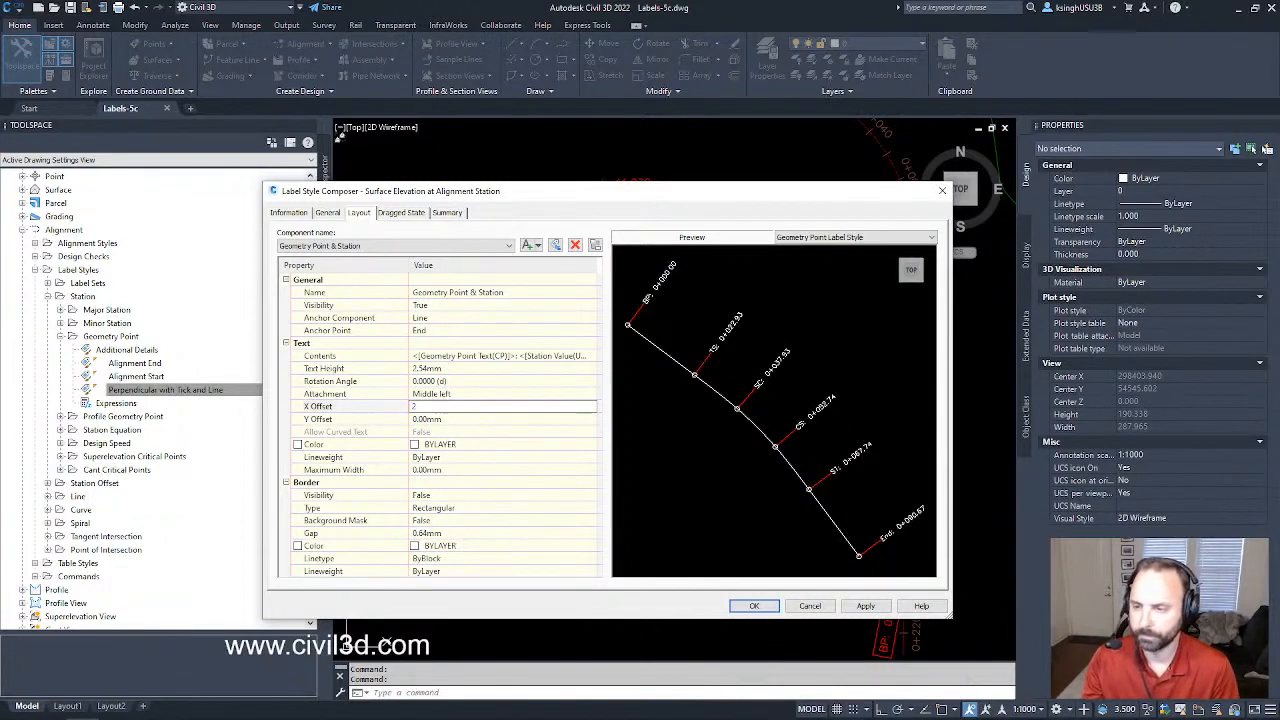
{"action": "key", "text": "Return"}
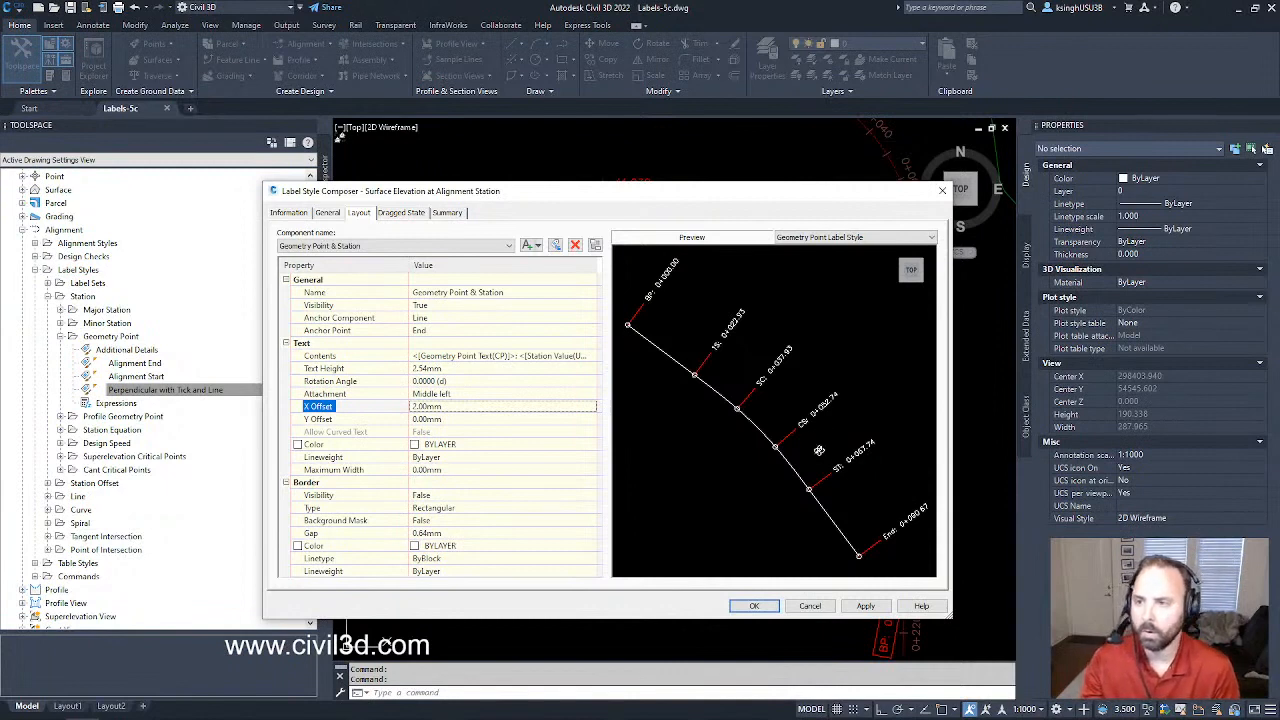
- Add a Reference Text component to the label style, with Surface as the referenced object type
{"action": "left_click", "coordinate": [539, 248]}
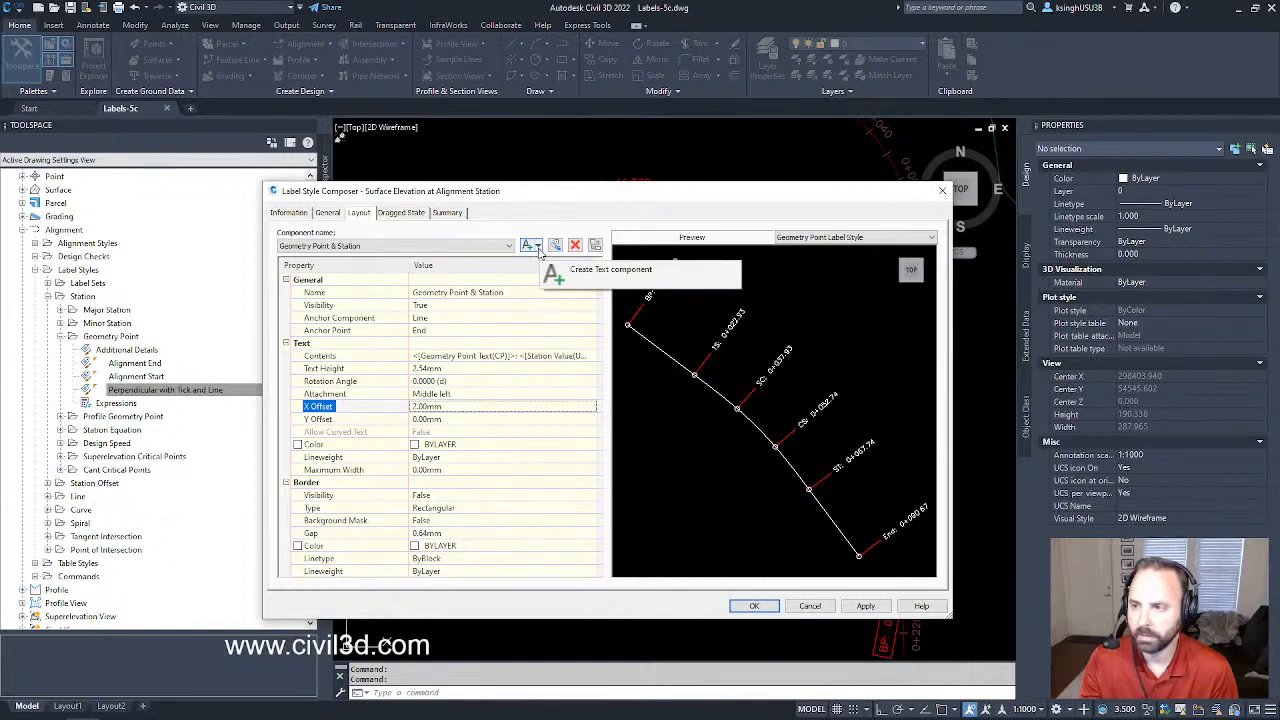
{"action": "left_click", "coordinate": [539, 248]}
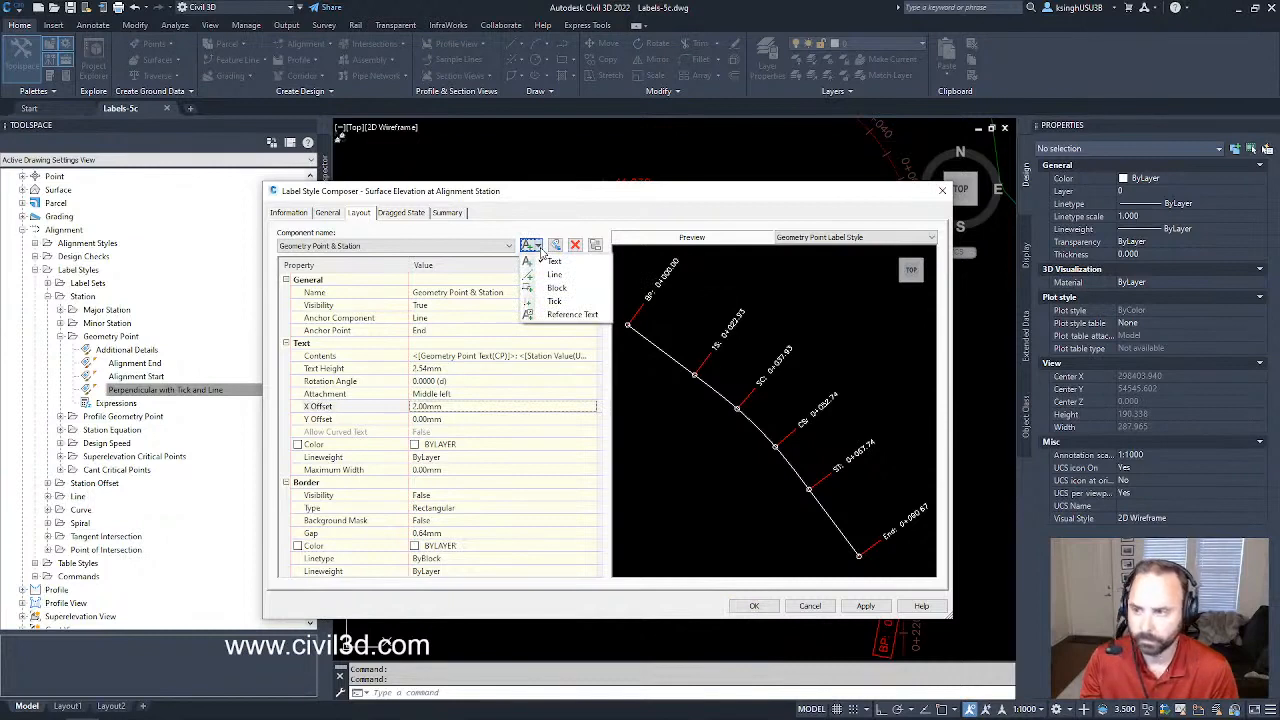
{"action": "left_click", "coordinate": [594, 315]}
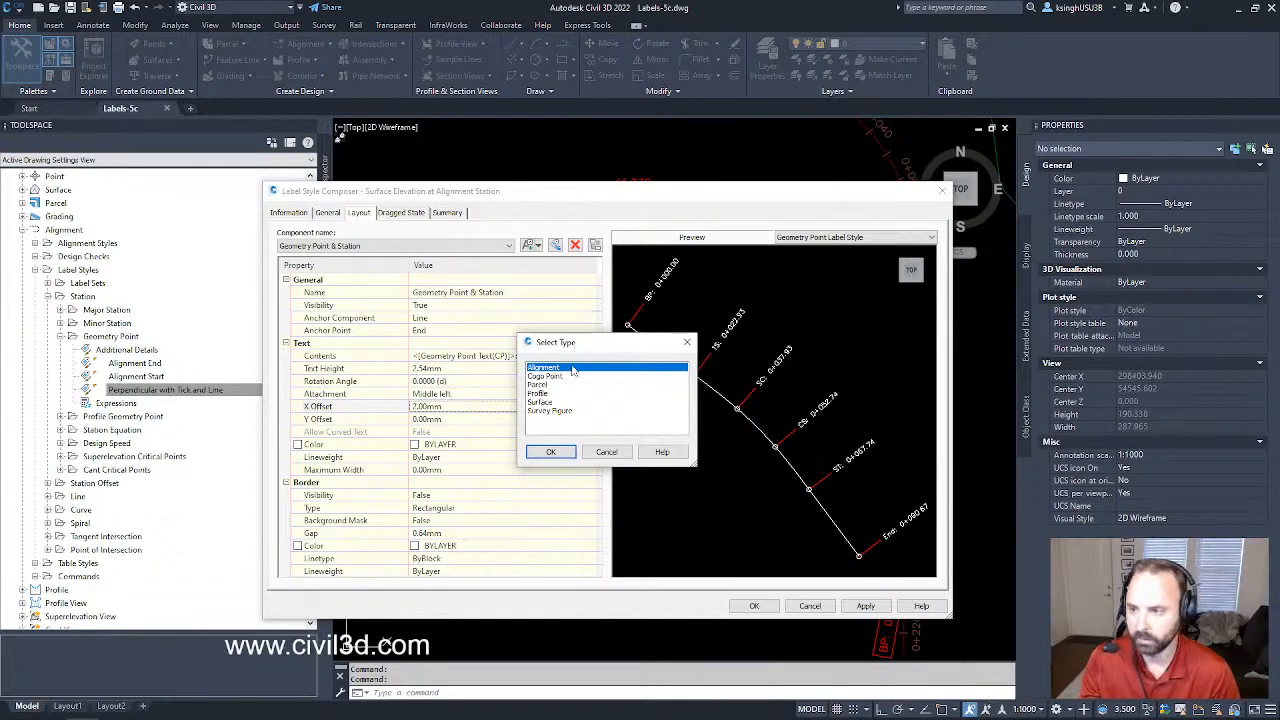
{"action": "left_click", "coordinate": [543, 402]}
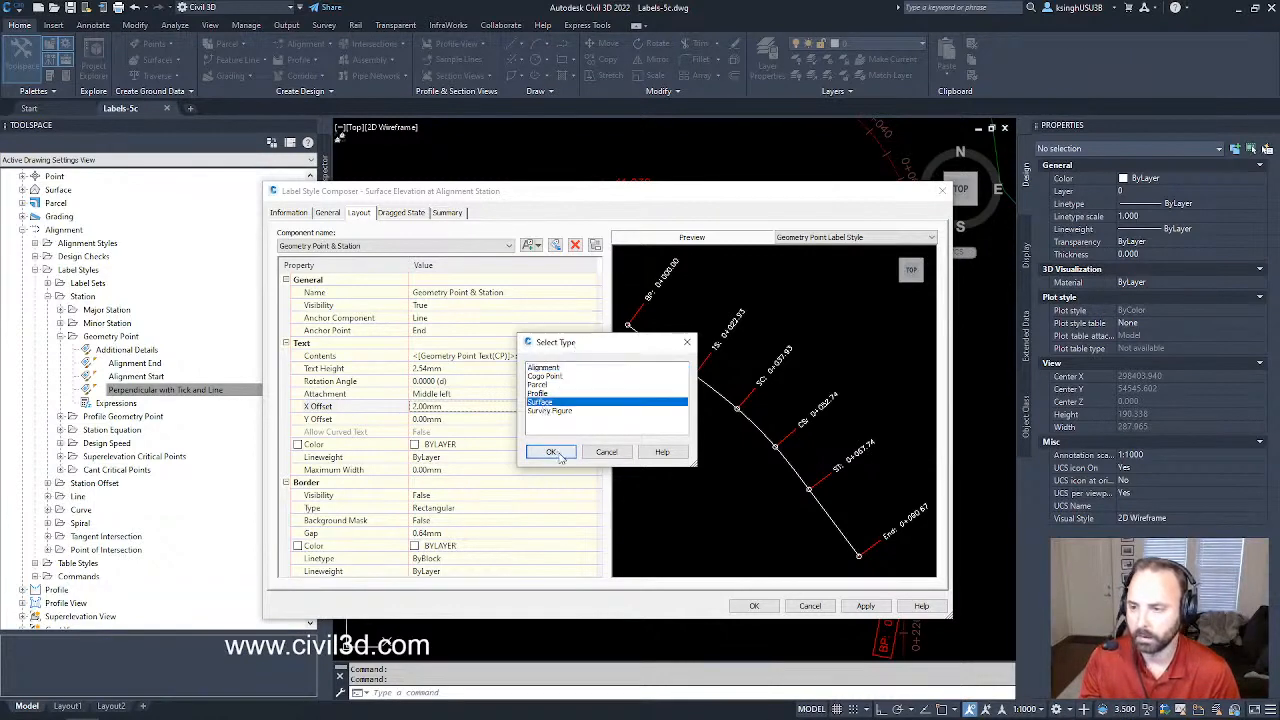
{"action": "left_click", "coordinate": [556, 452]}
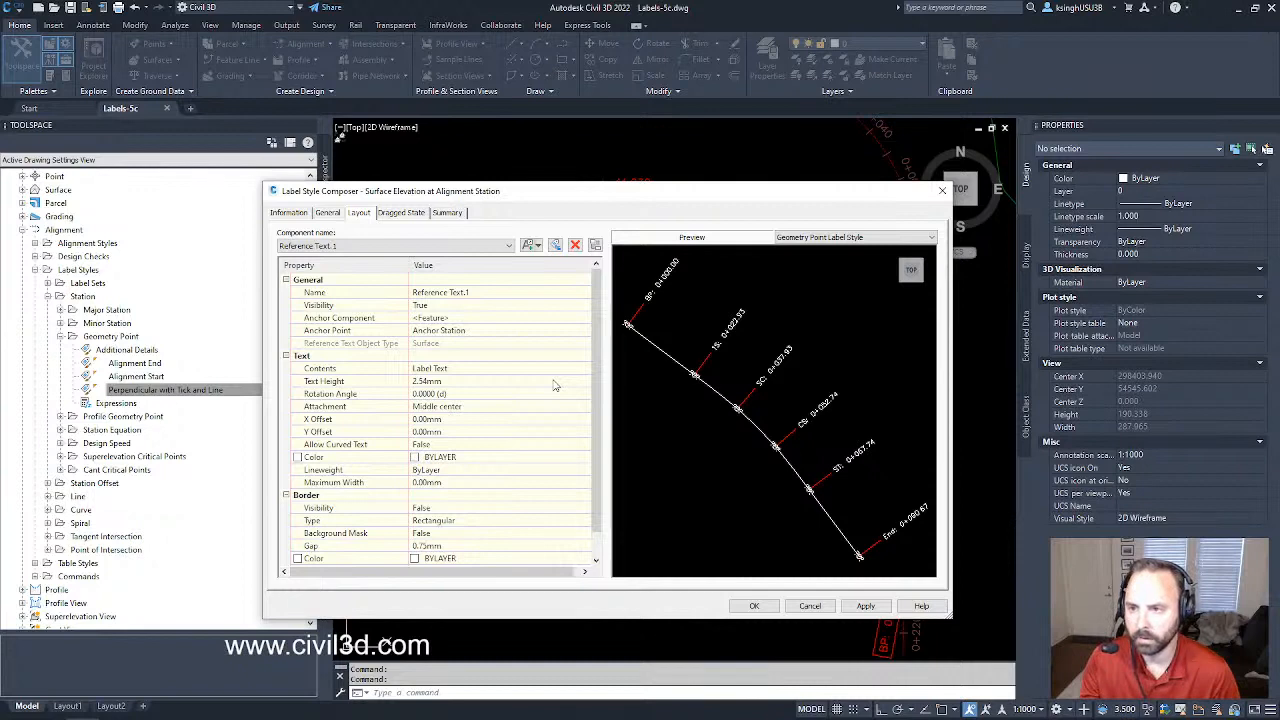
- Rename the new surface reference text component as Elevation
{"action": "left_click", "coordinate": [468, 292]}
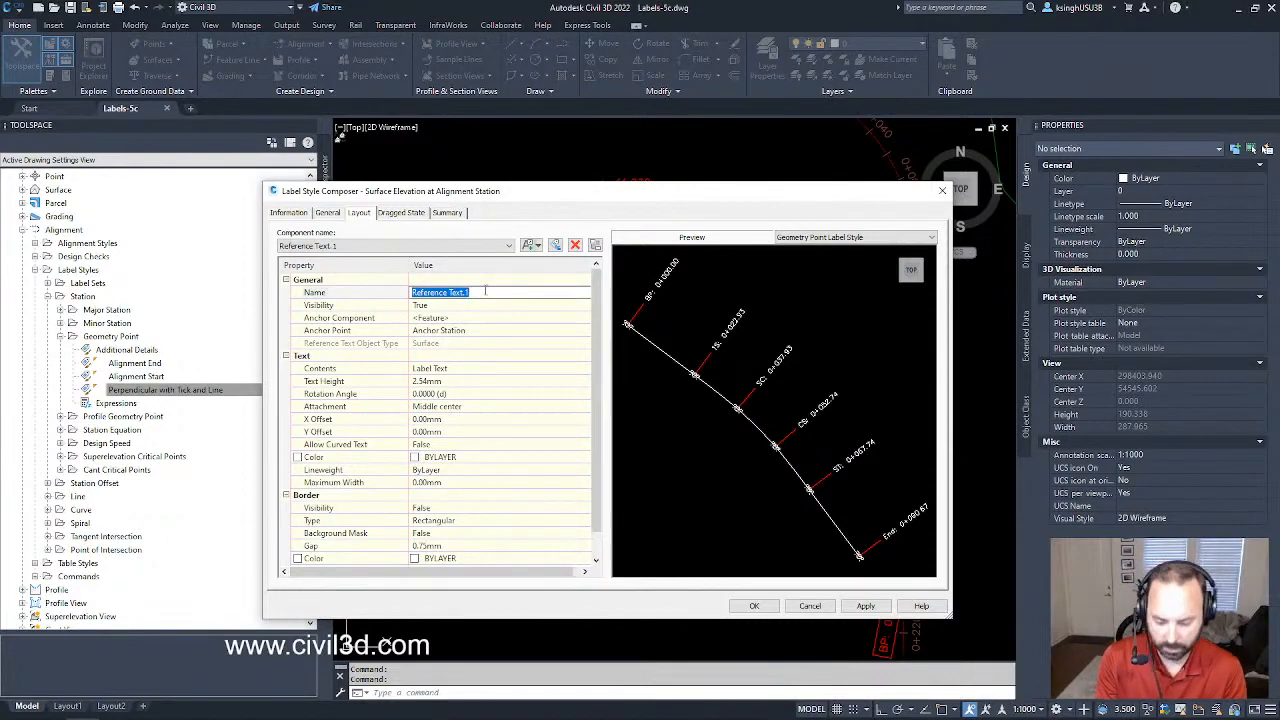
{"action": "type", "text": "Eleva"}
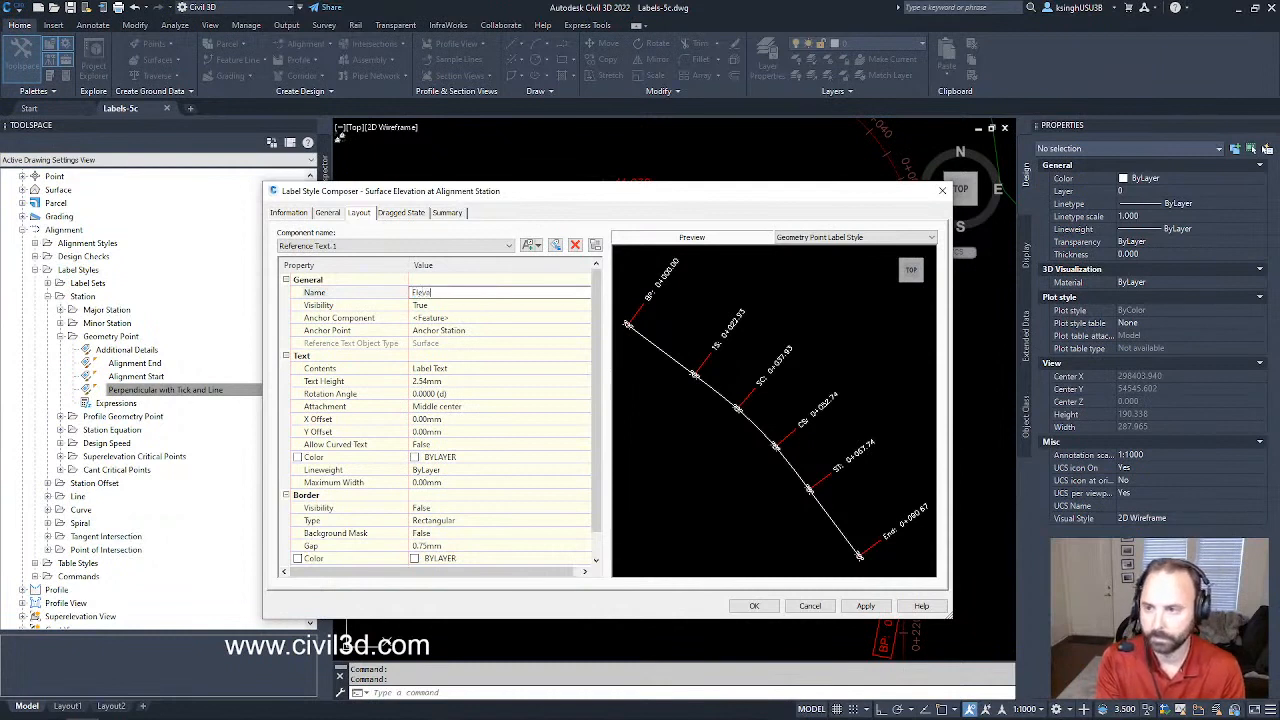
{"action": "type", "text": "tion"}
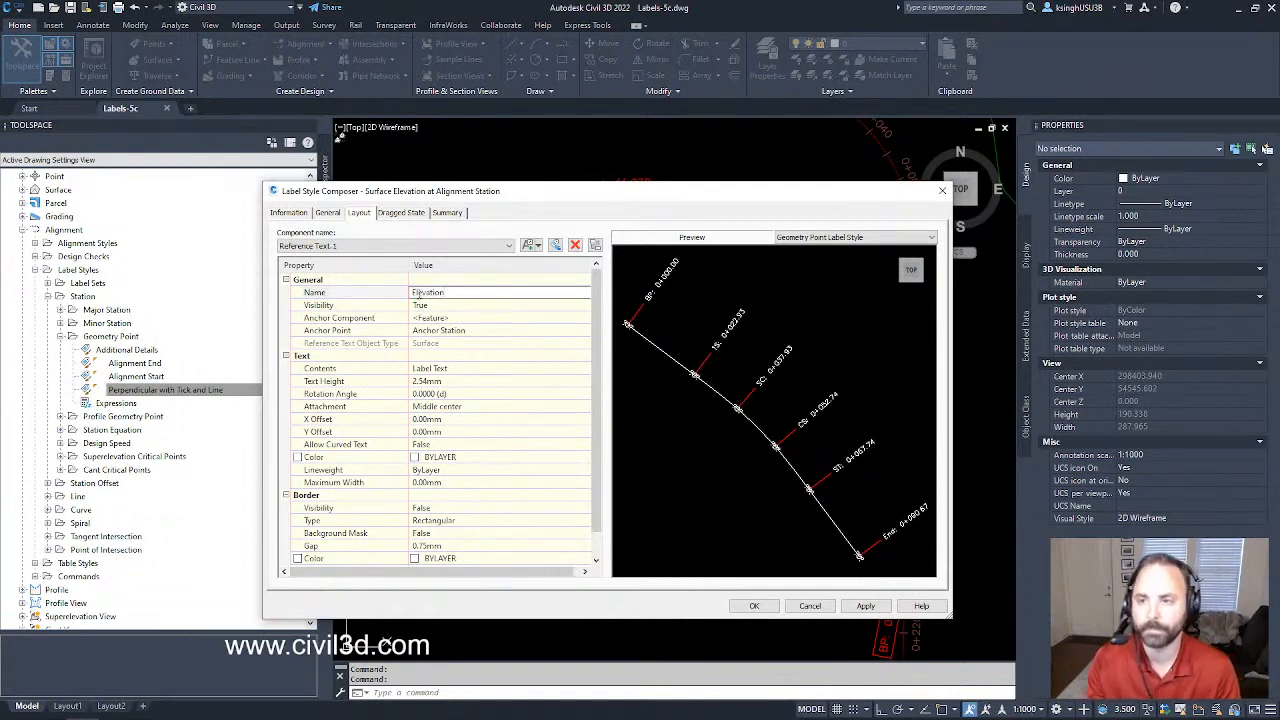
{"action": "key", "text": "Return"}
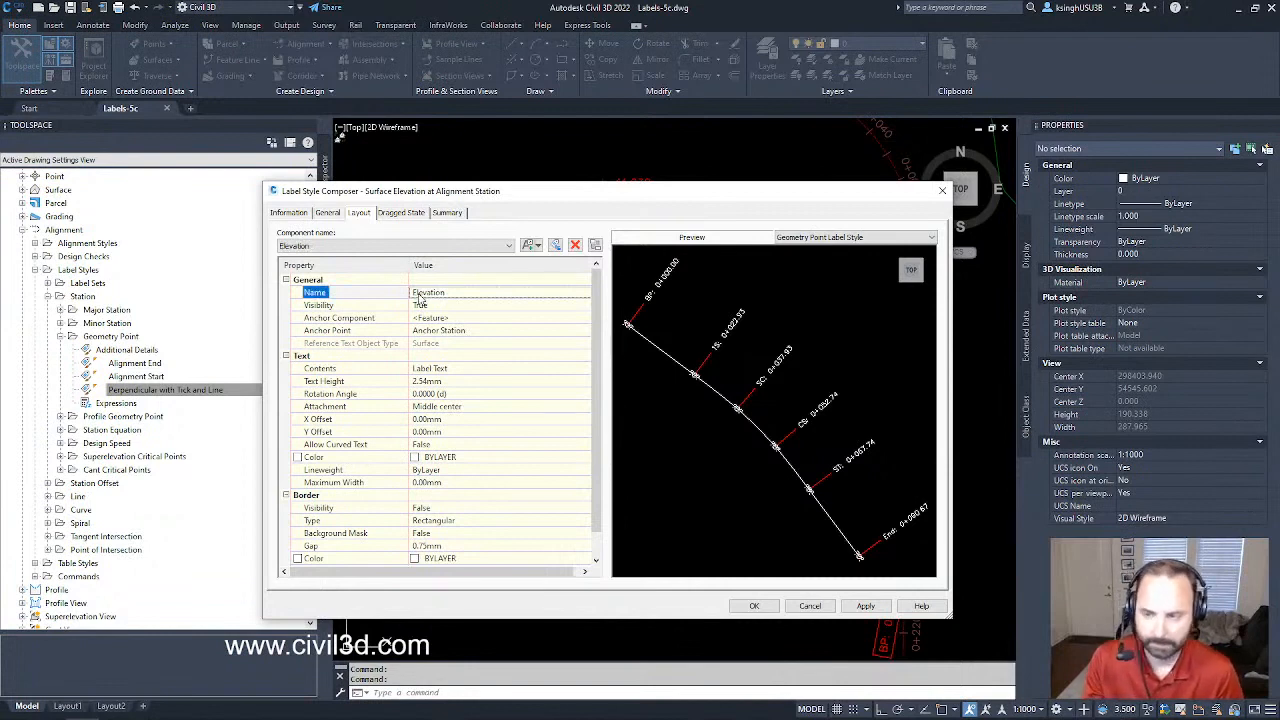
- Anchor the Elevation component to Geometry Point & Station, with Bottom Left as its anchor point
{"action": "left_click", "coordinate": [455, 318]}
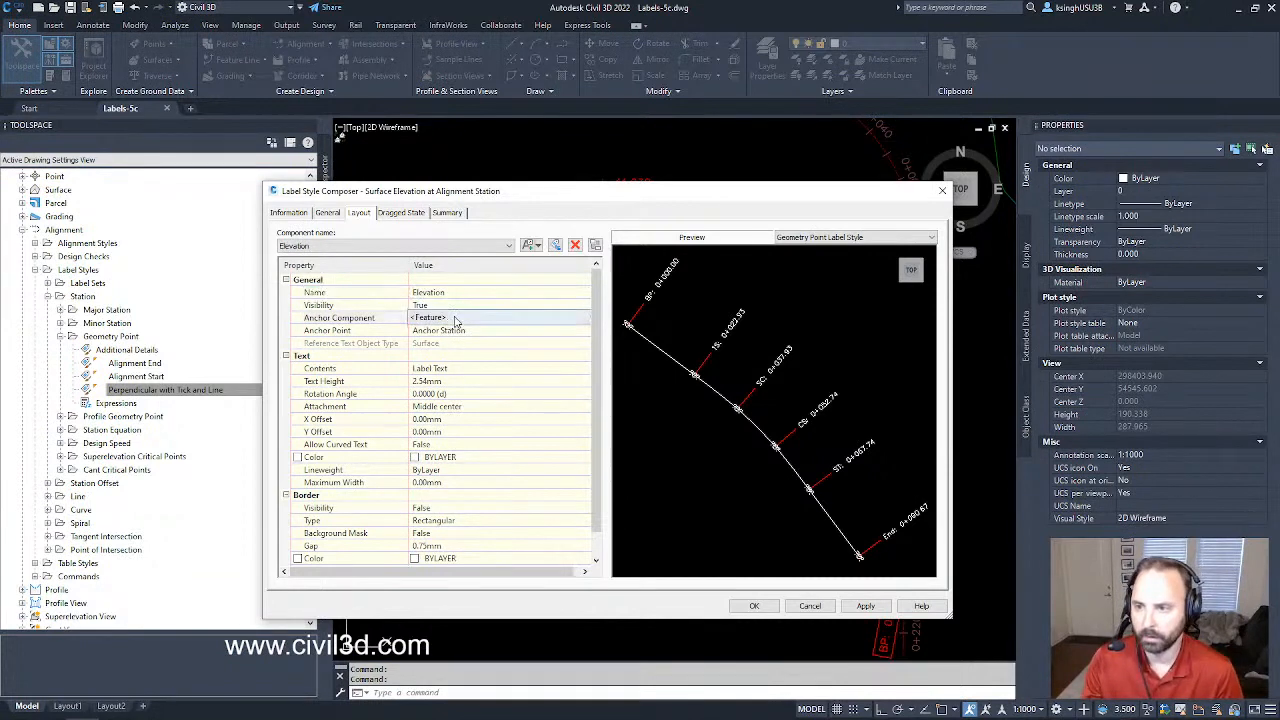
{"action": "left_click", "coordinate": [455, 318]}
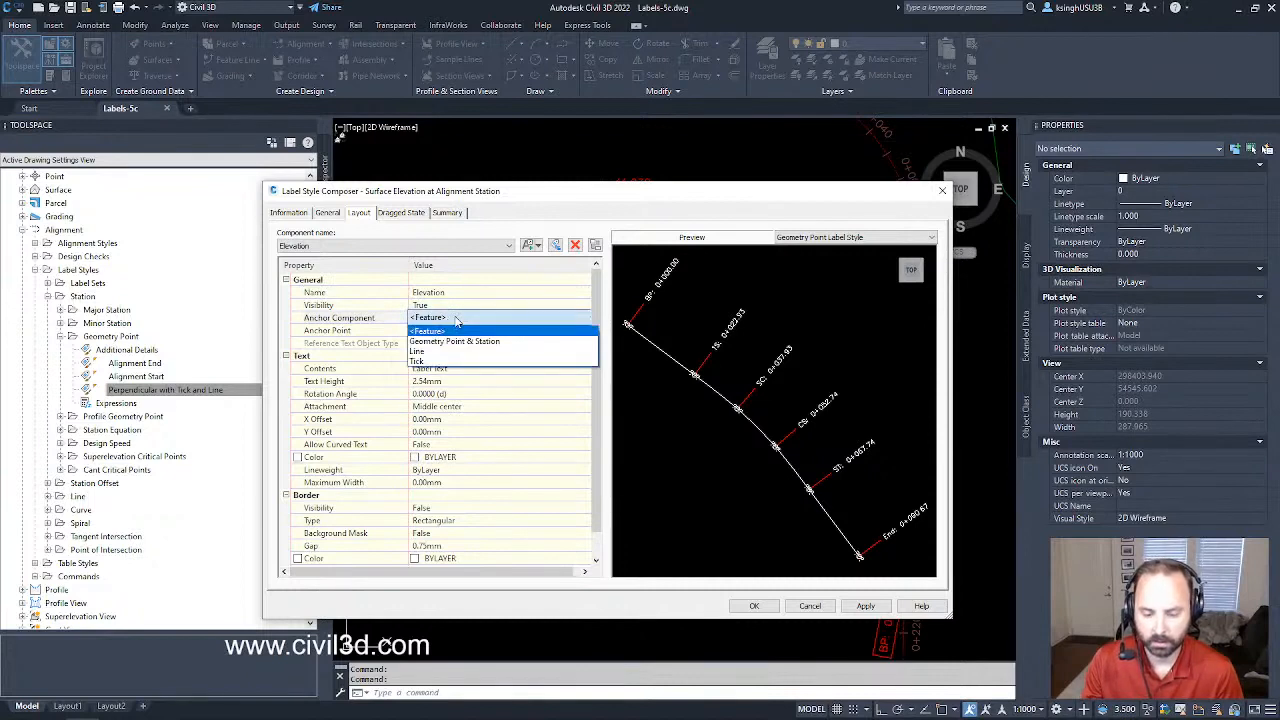
{"action": "left_click", "coordinate": [534, 344]}
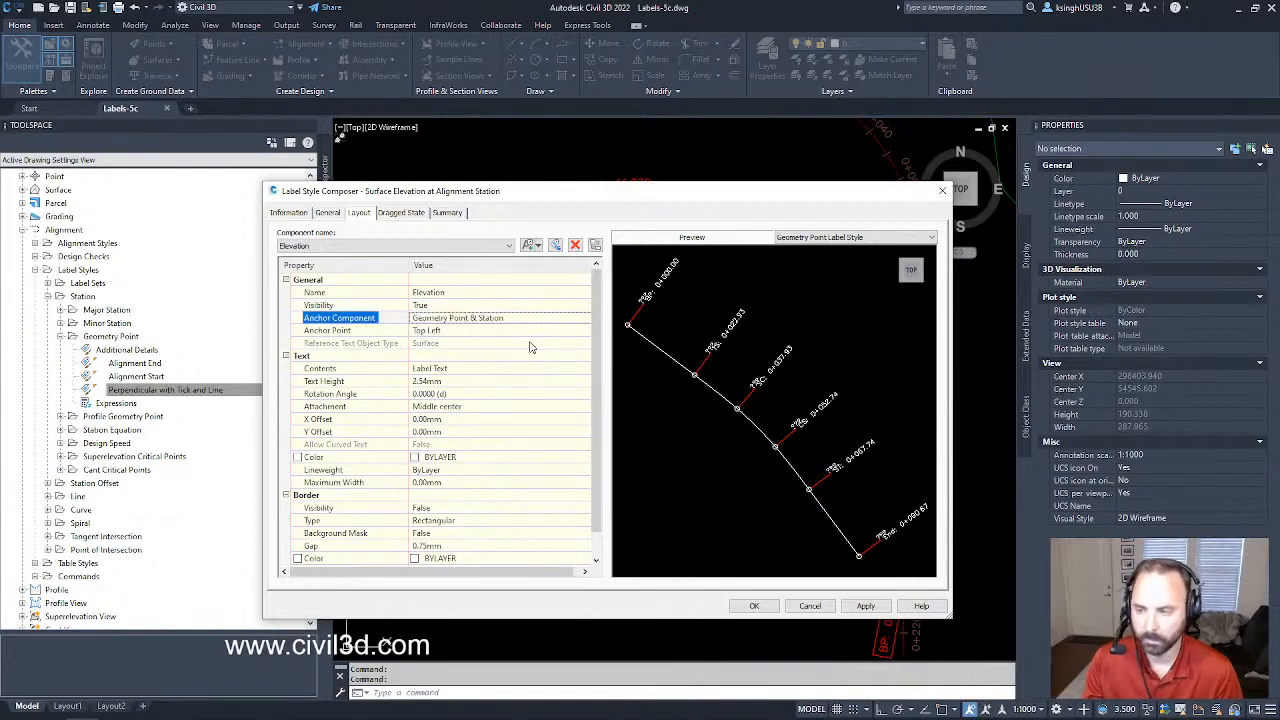
{"action": "left_click", "coordinate": [493, 331]}
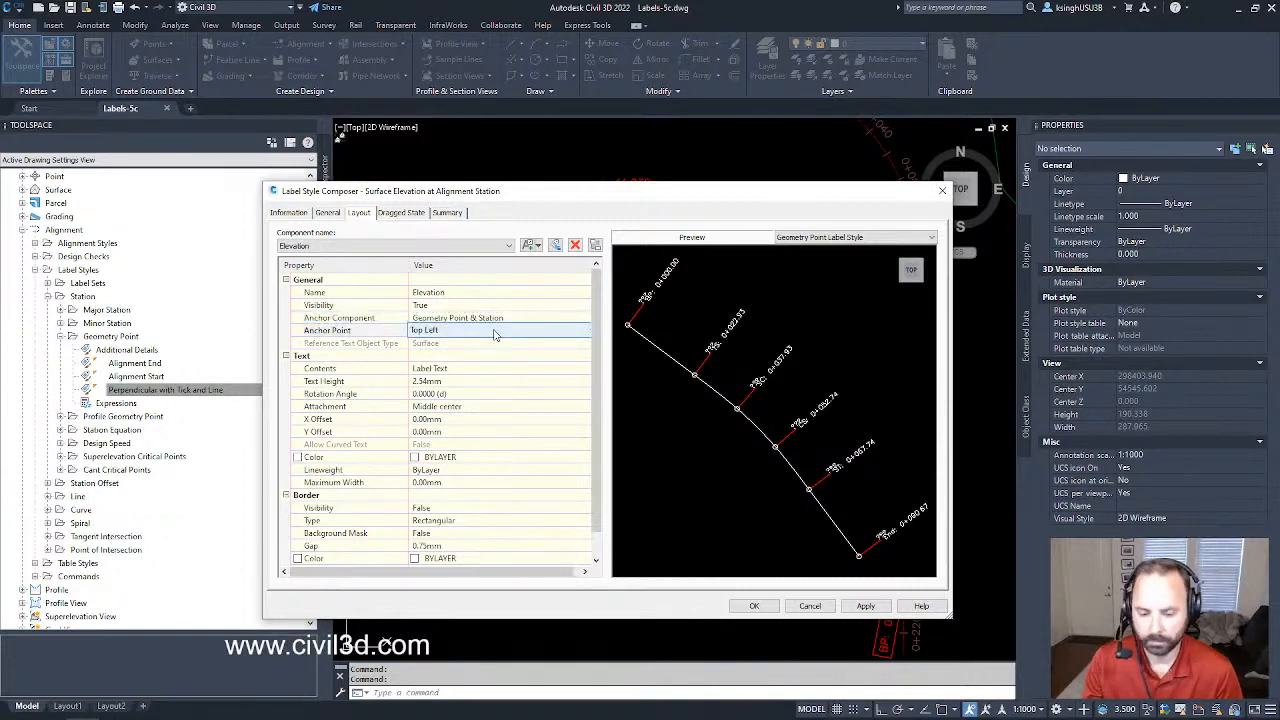
{"action": "left_click", "coordinate": [493, 333]}
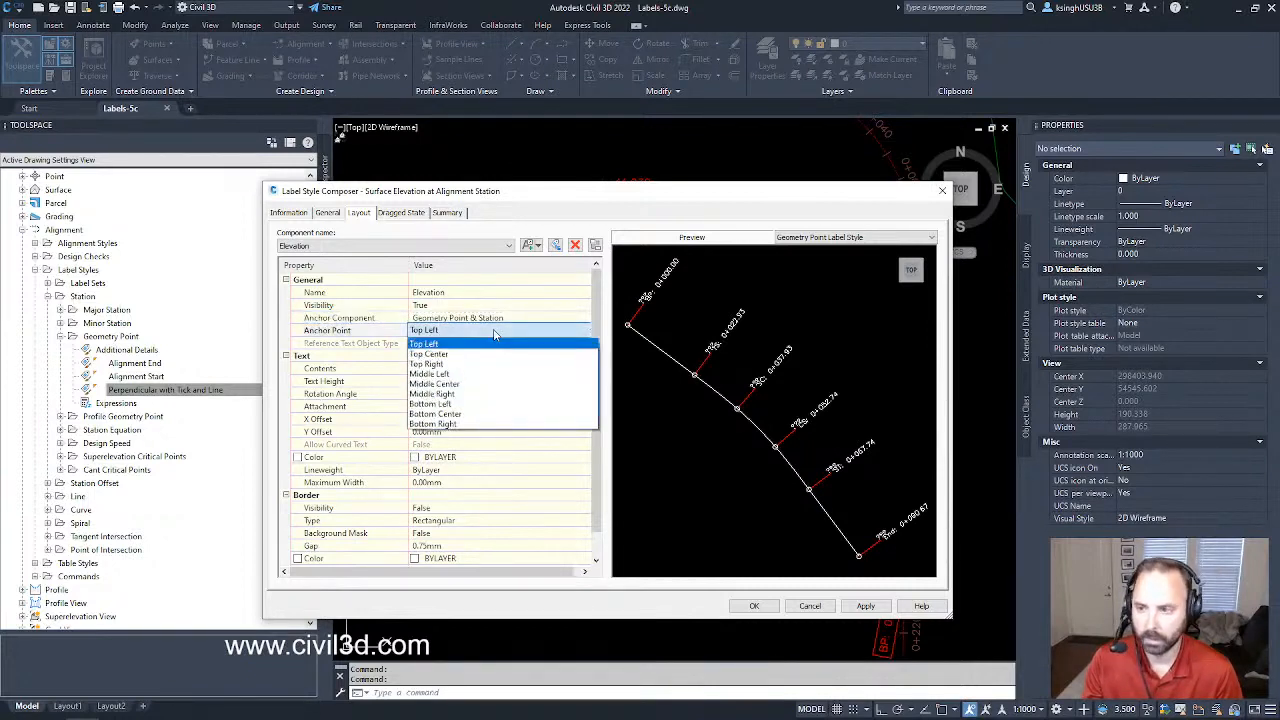
{"action": "left_click", "coordinate": [464, 404]}
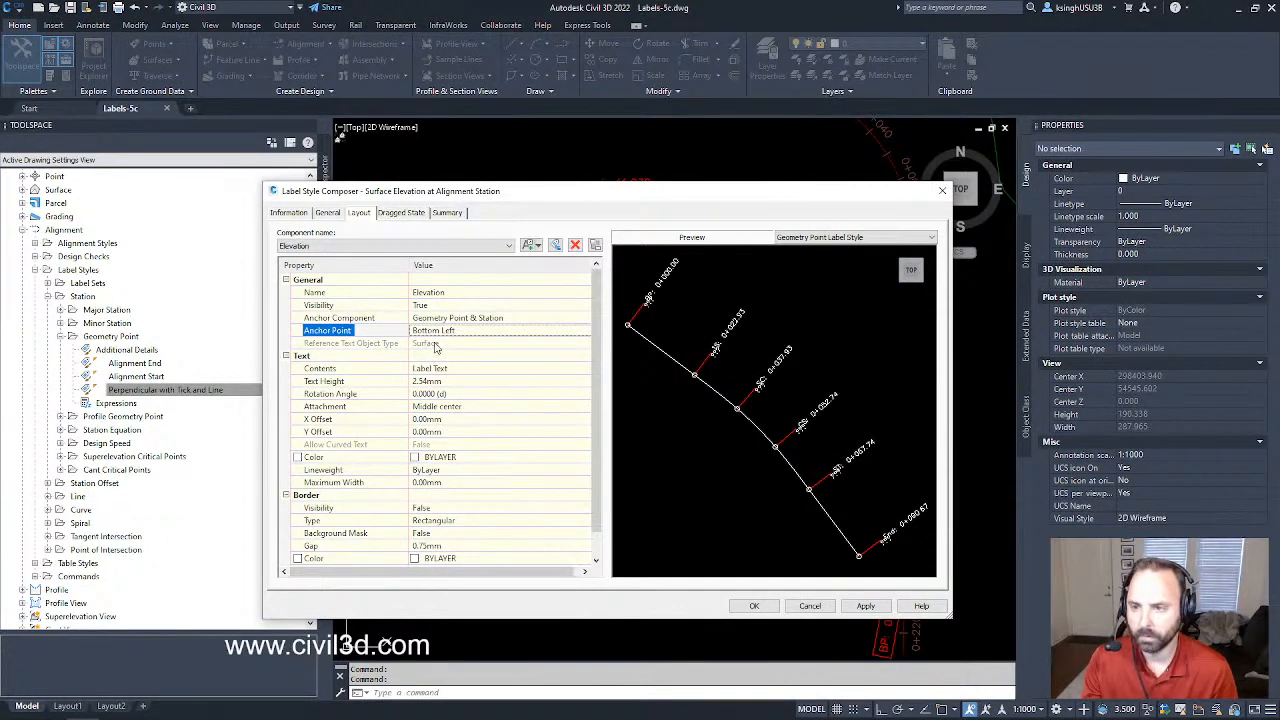
- Set the Elevation component's text attachment to Top left
{"action": "left_click", "coordinate": [468, 408]}
{"action": "left_click", "coordinate": [470, 408]}
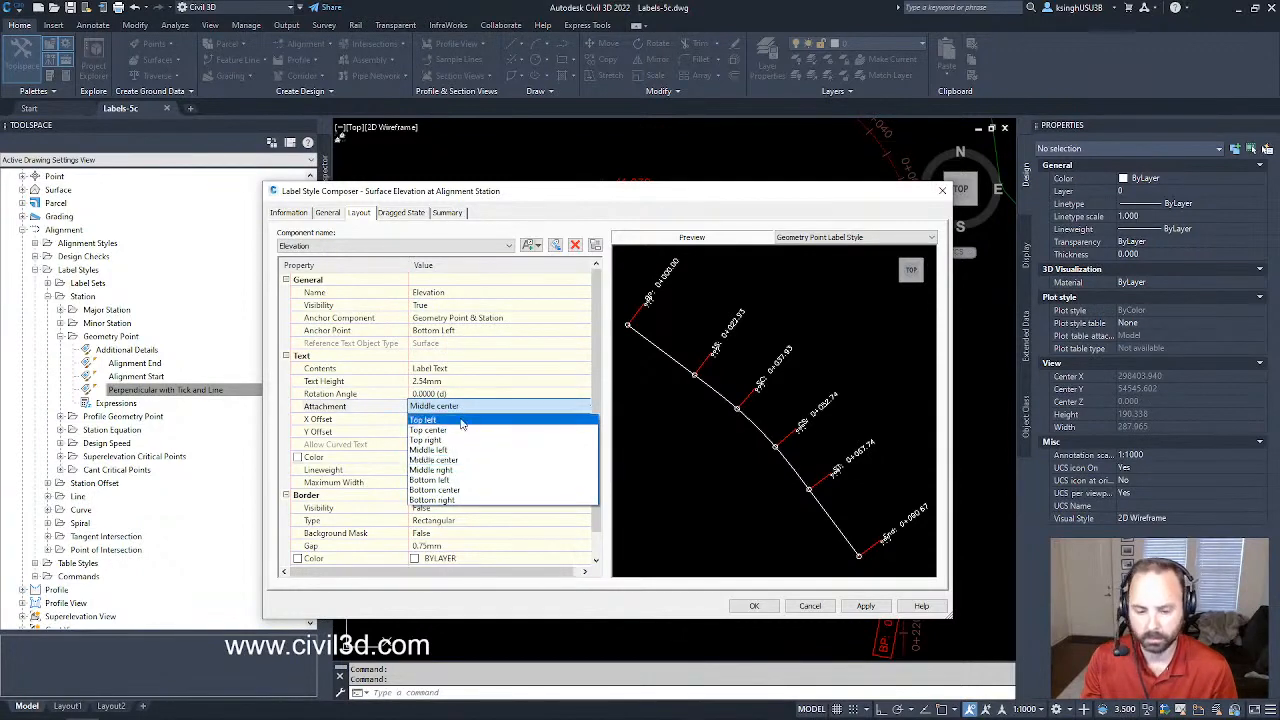
{"action": "left_click", "coordinate": [461, 421]}
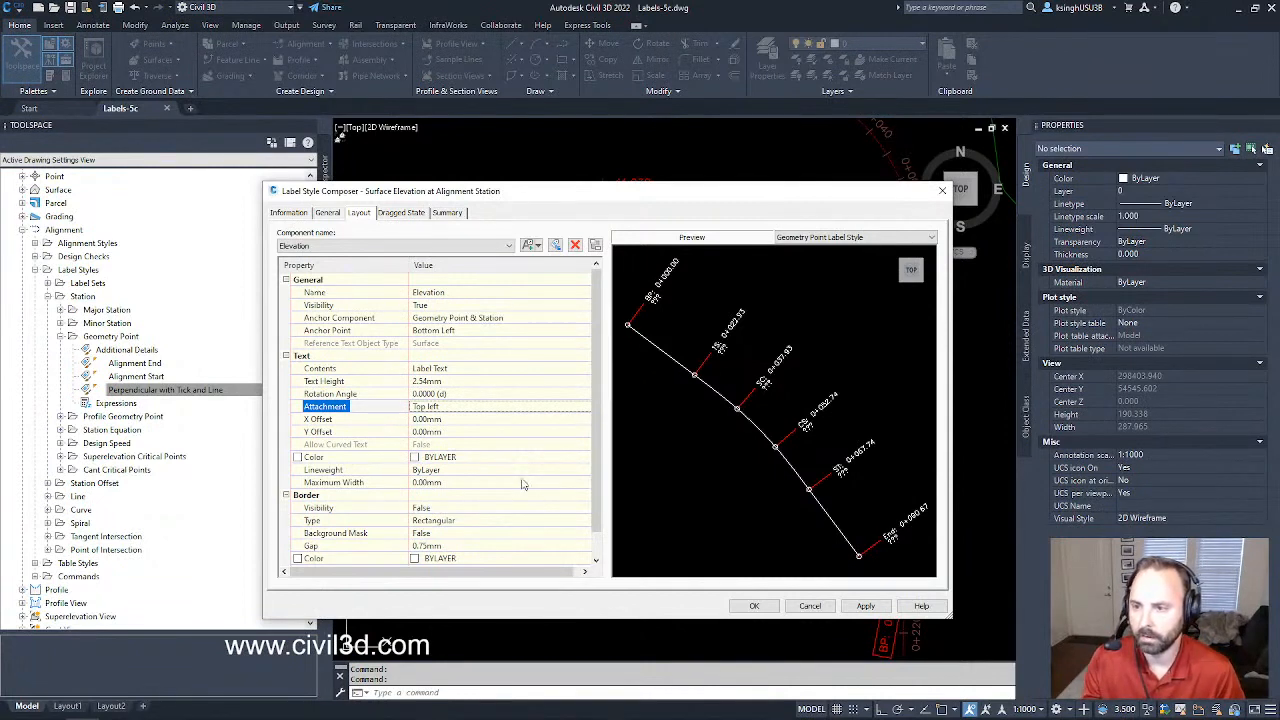
- Open the Elevation component's text contents for editing and replace the default label text with "EL:"
{"action": "left_click", "coordinate": [462, 370]}
{"action": "left_click", "coordinate": [584, 369]}
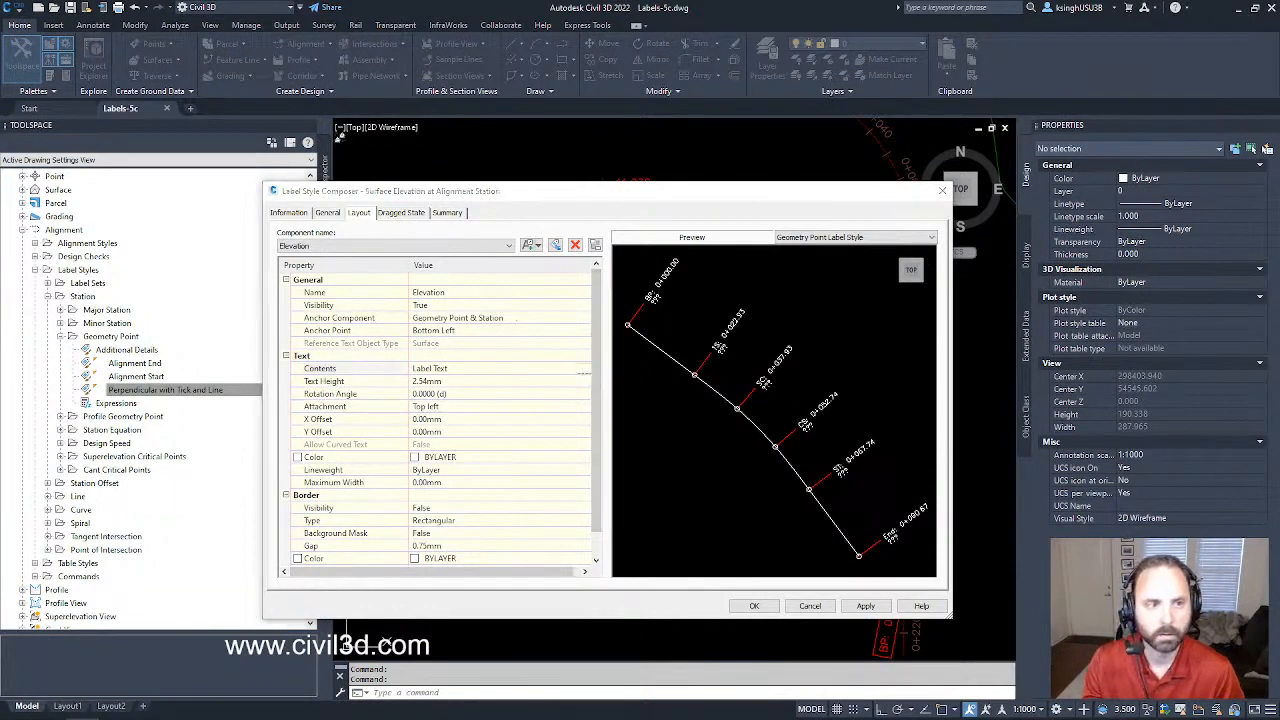
{"action": "left_click_drag", "start_coordinate": [590, 239], "coordinate": [393, 319]}
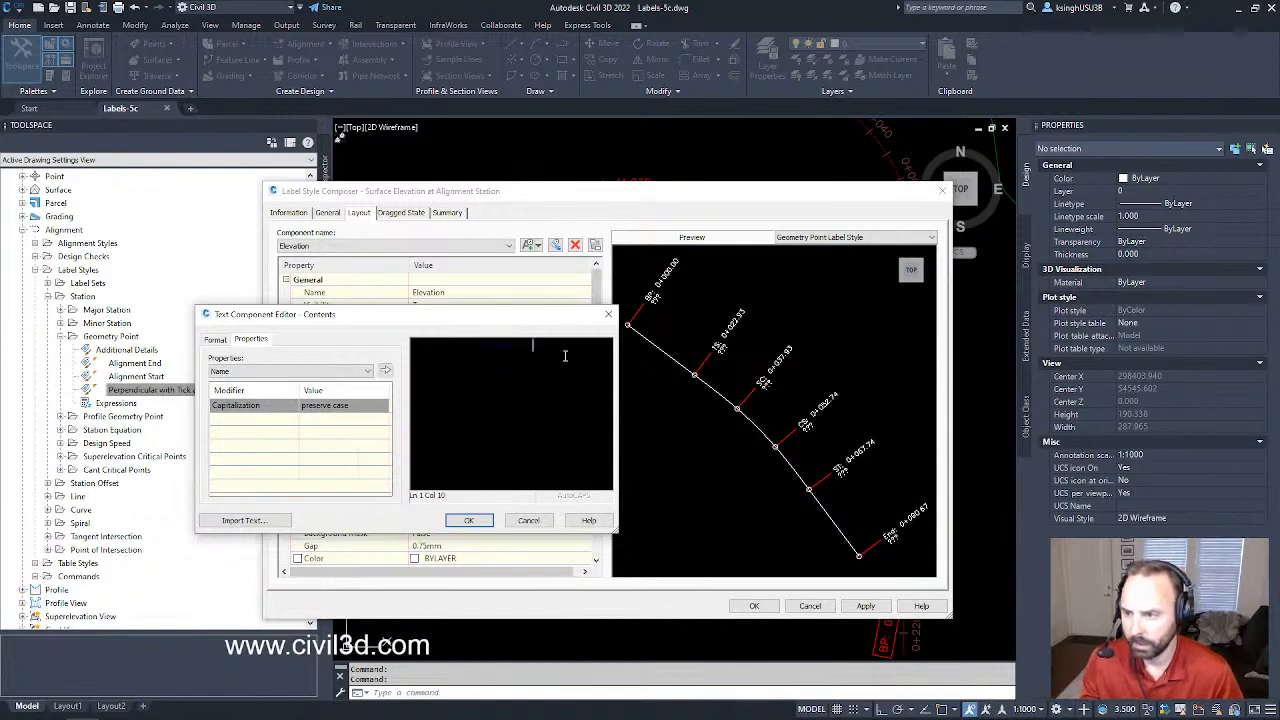
{"action": "left_click_drag", "start_coordinate": [540, 345], "coordinate": [448, 349]}
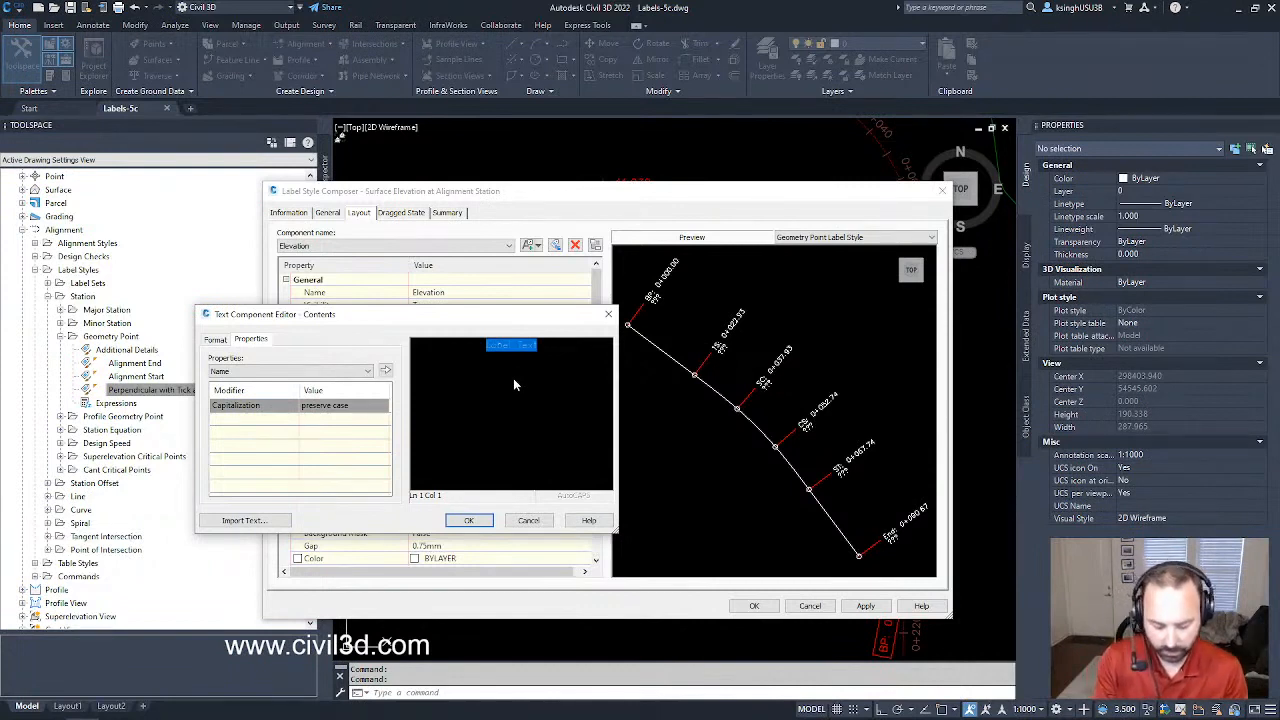
{"action": "type", "text": "EL"}
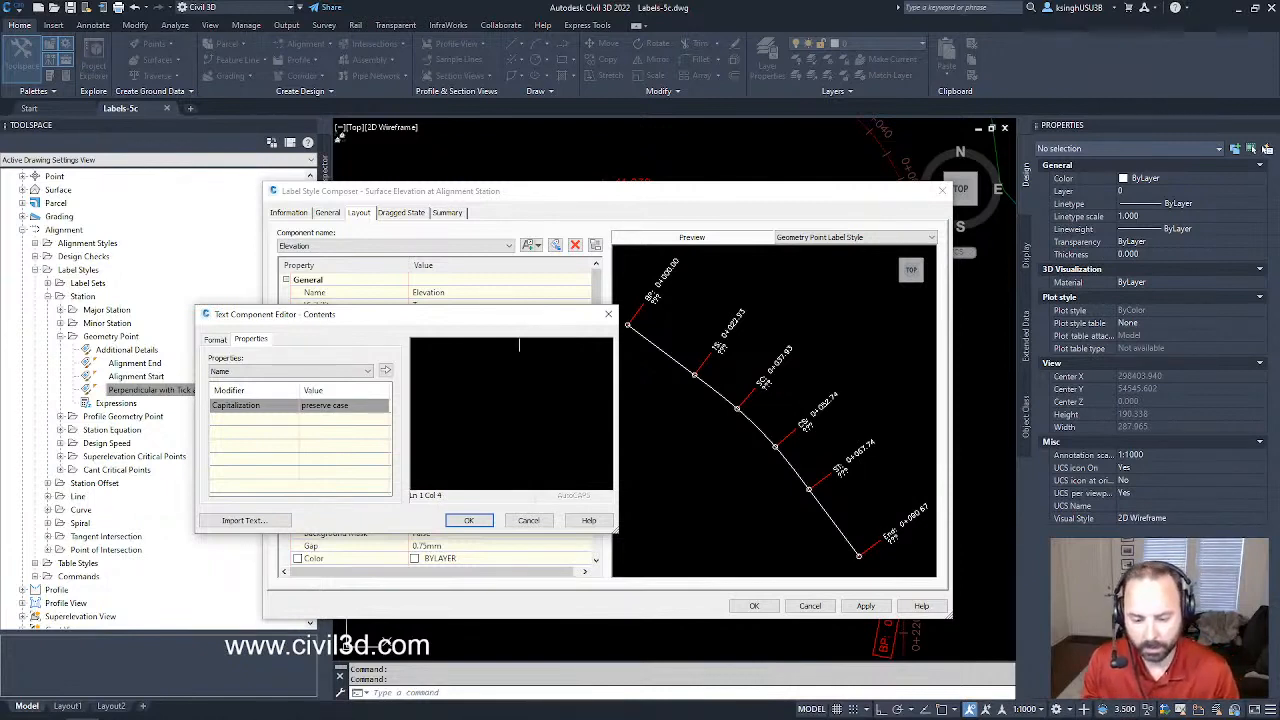
- Insert the Surface Elevation property after the "EL:" prefix and accept the edited text contents
{"action": "left_click", "coordinate": [300, 371]}
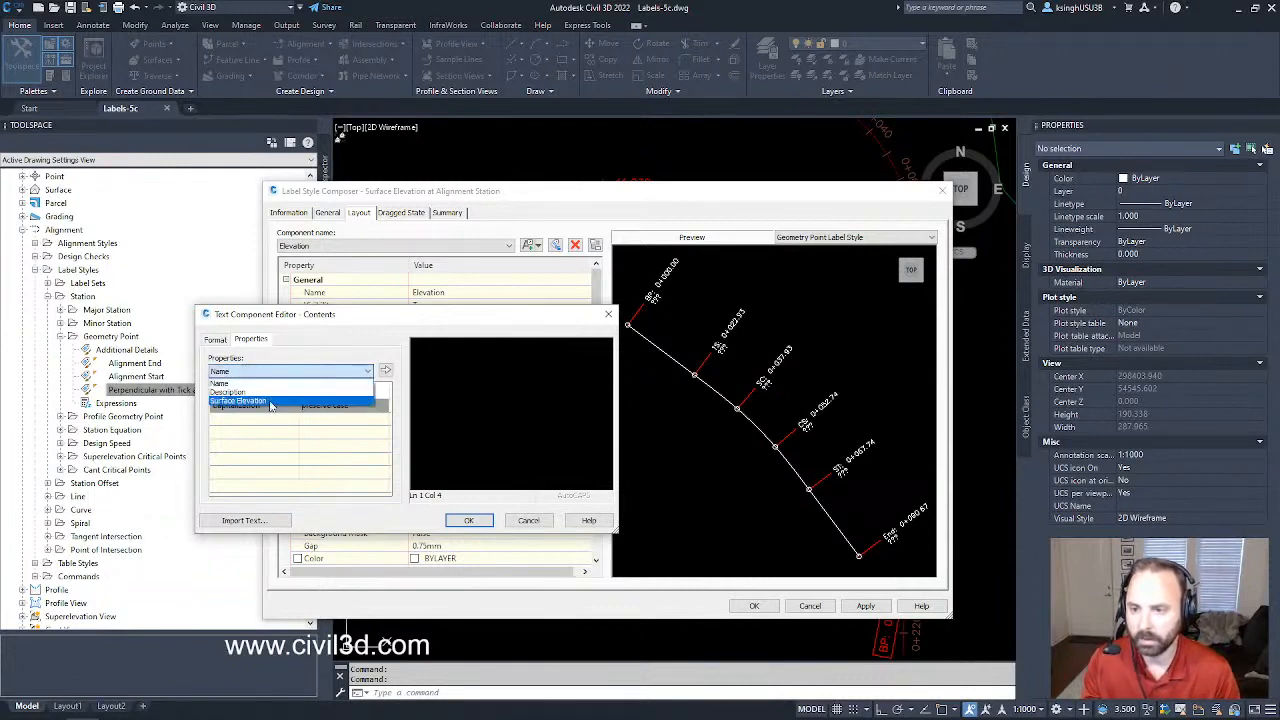
{"action": "left_click", "coordinate": [270, 401]}
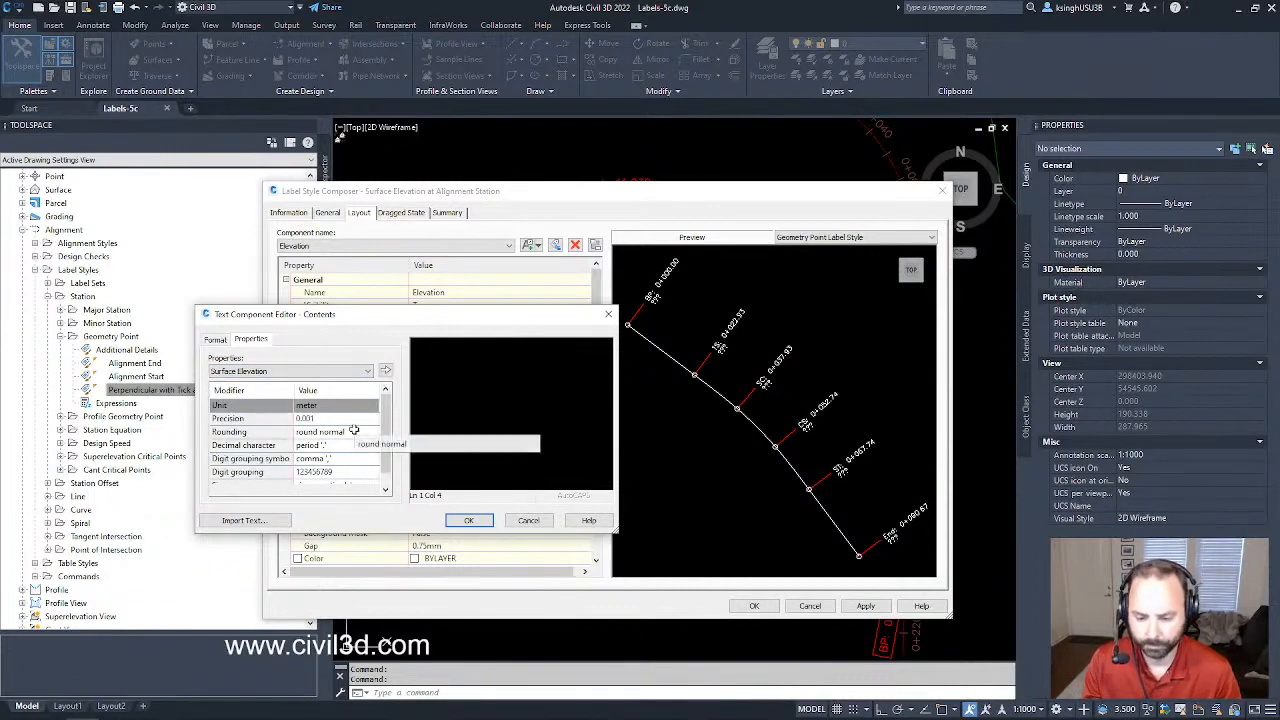
{"action": "left_click", "coordinate": [386, 371]}
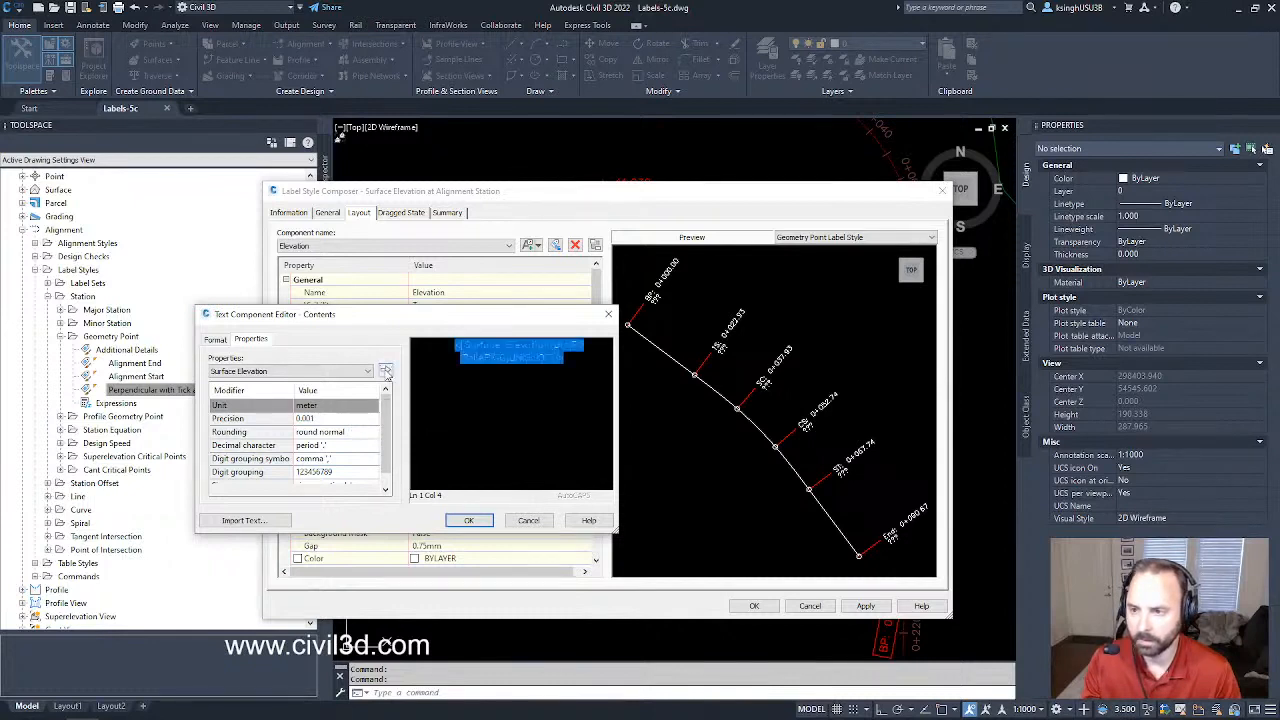
{"action": "left_click_drag", "start_coordinate": [578, 363], "coordinate": [406, 342]}
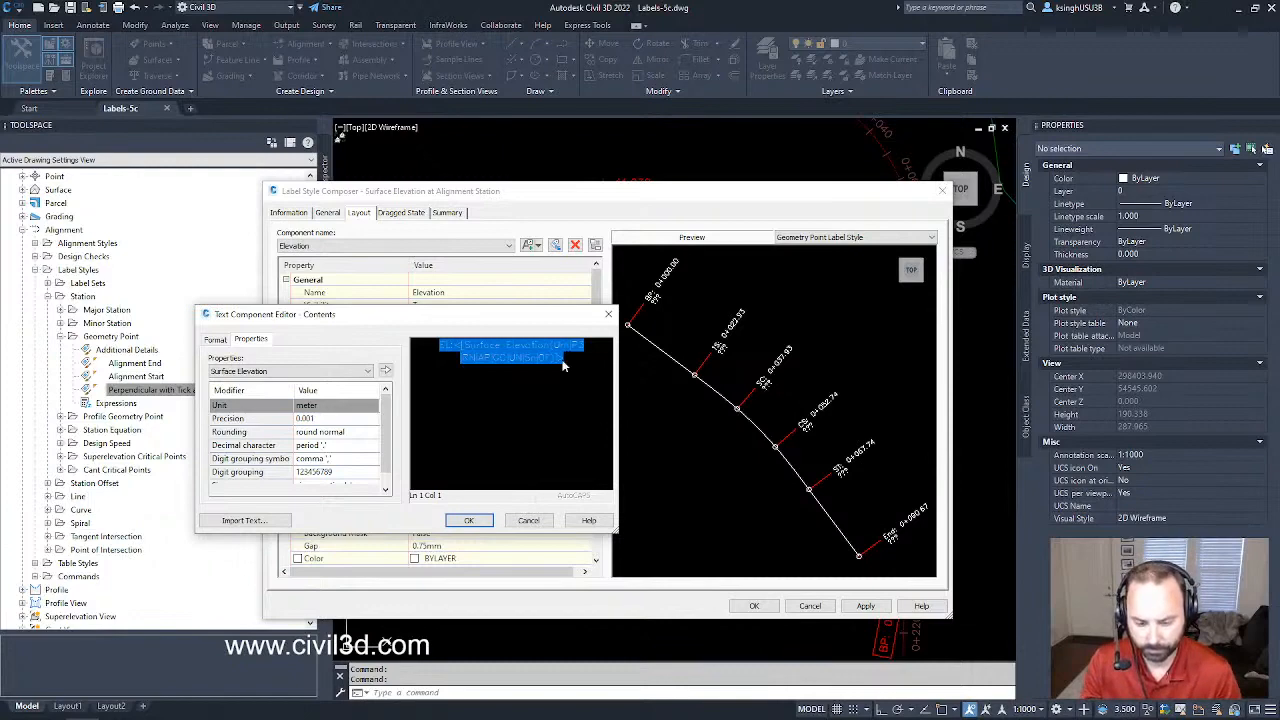
{"action": "left_click", "coordinate": [470, 521]}
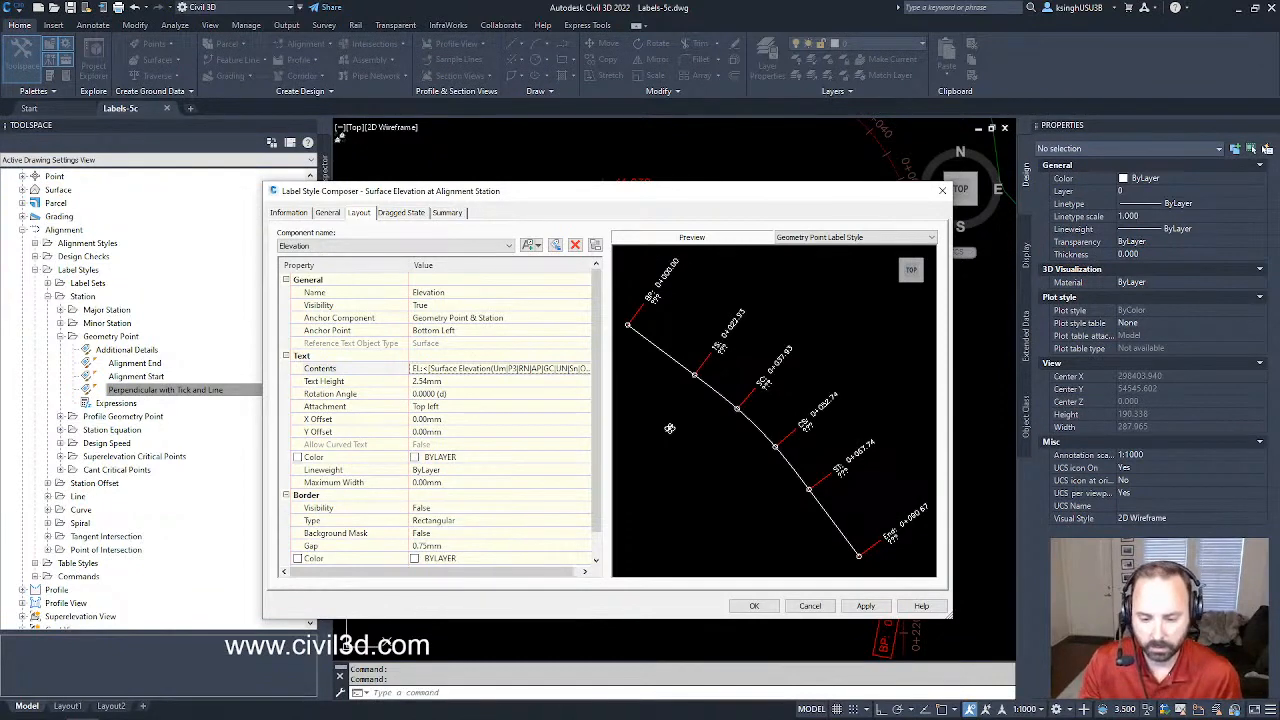
- Set Flip Anchors with Text to True in the style's plan readability settings and save the label style
{"action": "left_click", "coordinate": [327, 213]}
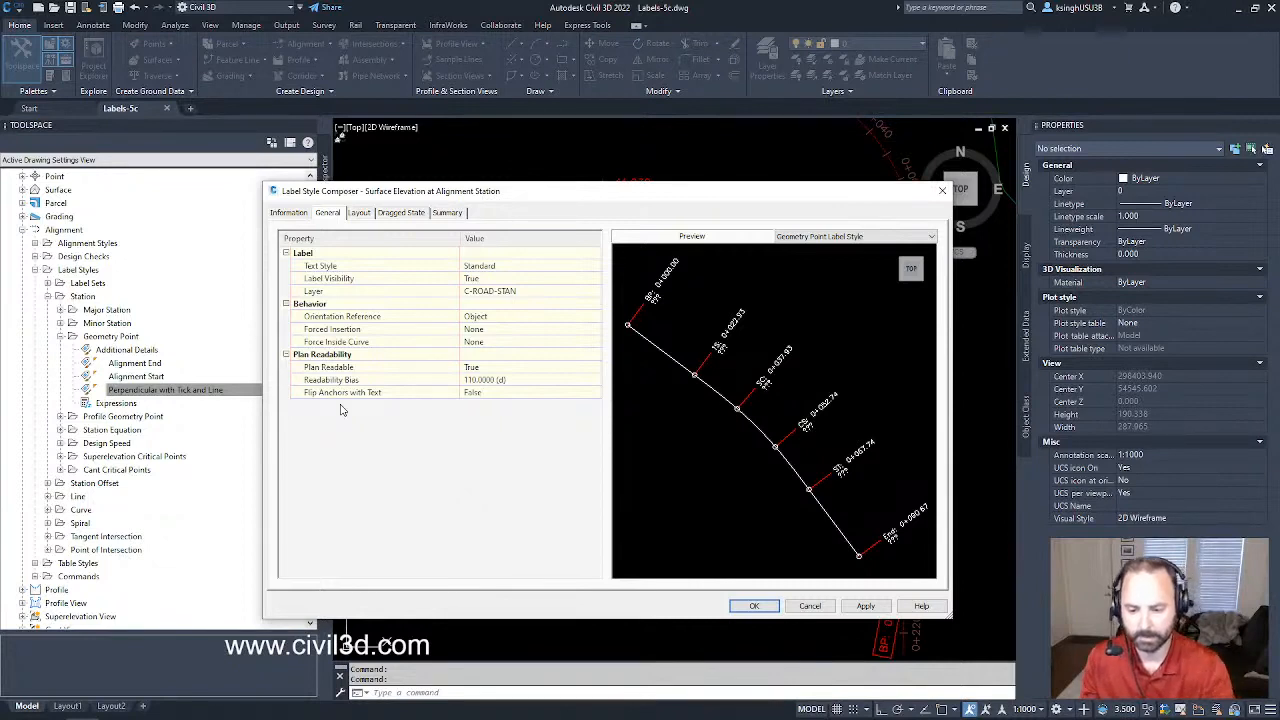
{"action": "left_click", "coordinate": [487, 394]}
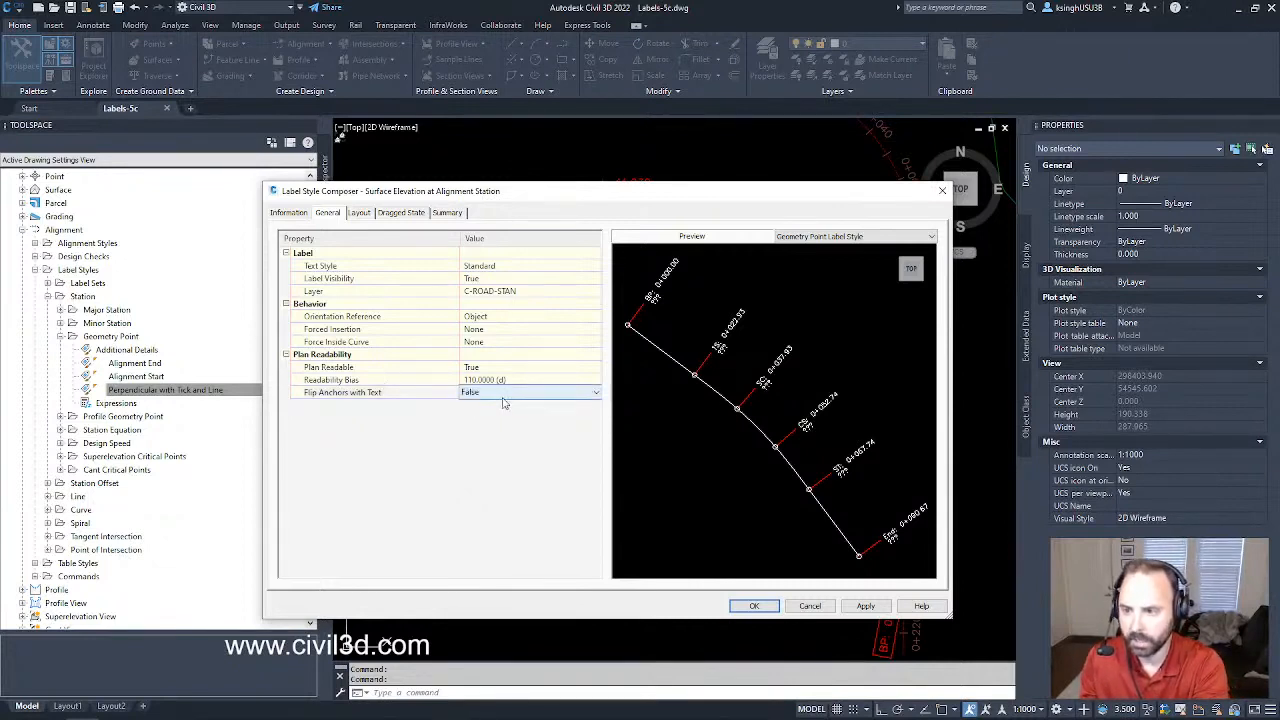
{"action": "left_click", "coordinate": [505, 394]}
{"action": "left_click", "coordinate": [490, 416]}
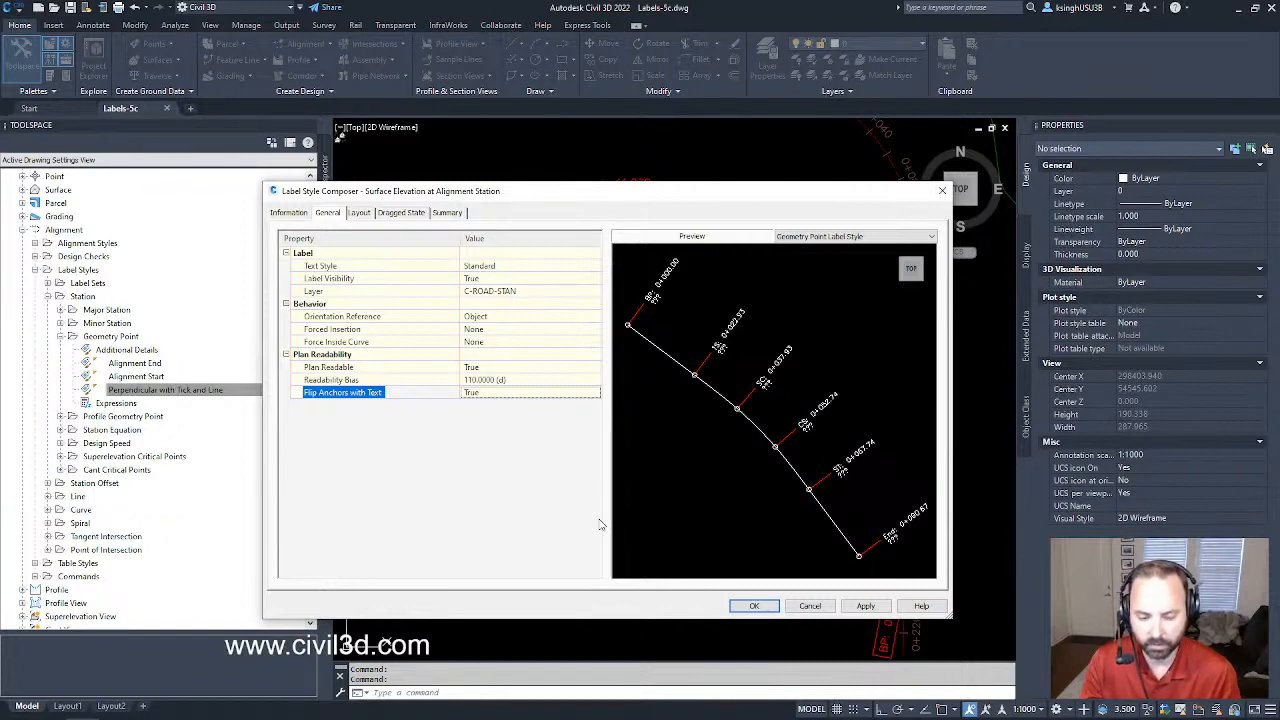
{"action": "left_click", "coordinate": [754, 606]}
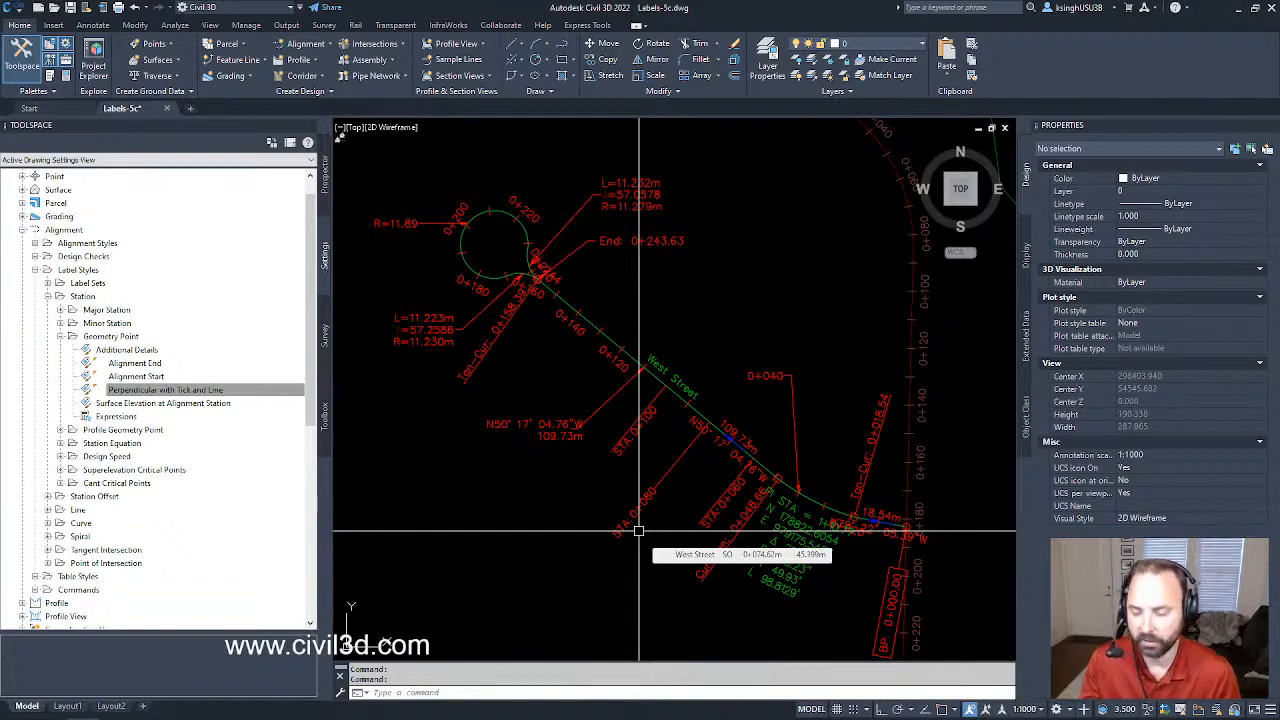
- Bind the Labels-Parcels external reference into the drawing using the Insert option
{"action": "scroll", "coordinate": [587, 442], "scroll_direction": "down", "scroll_amount": 5}
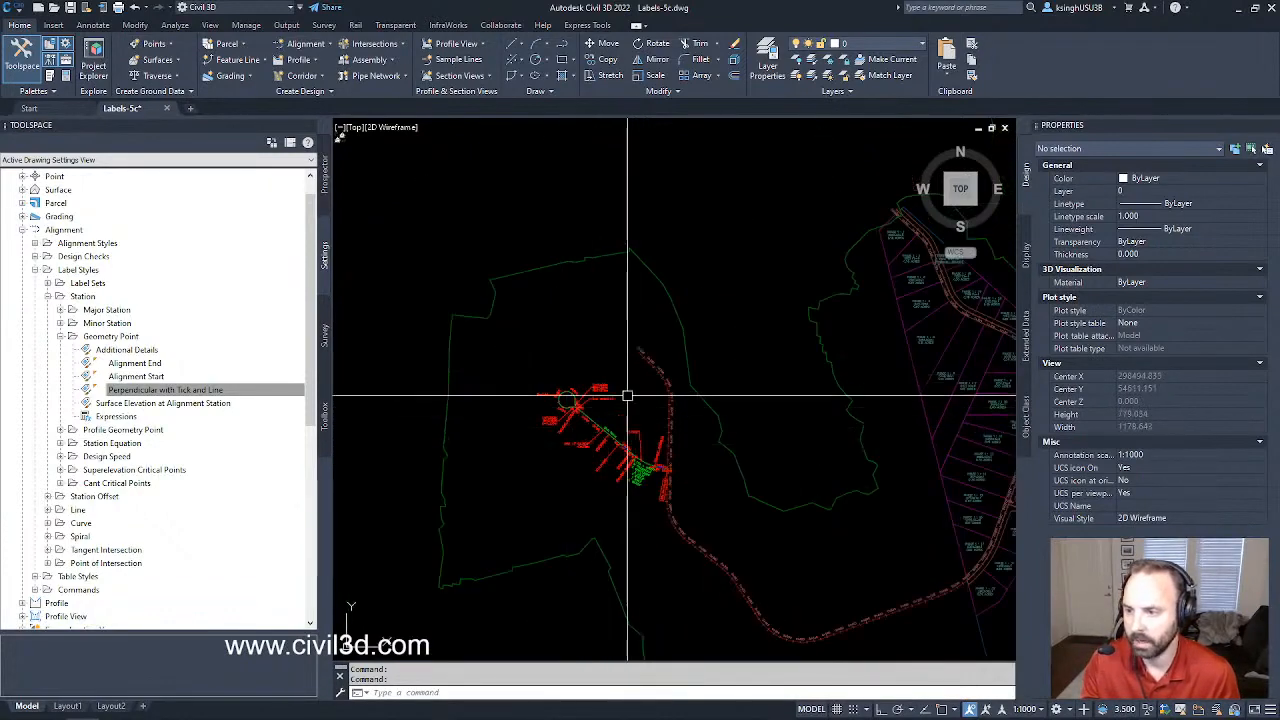
{"action": "mouse_move", "coordinate": [684, 458]}
{"action": "middle_mouse_down"}
{"action": "mouse_move", "coordinate": [568, 411]}
{"action": "mouse_move", "coordinate": [500, 405]}
{"action": "middle_mouse_up"}
{"action": "middle_click_drag", "start_coordinate": [696, 437], "coordinate": [505, 432]}
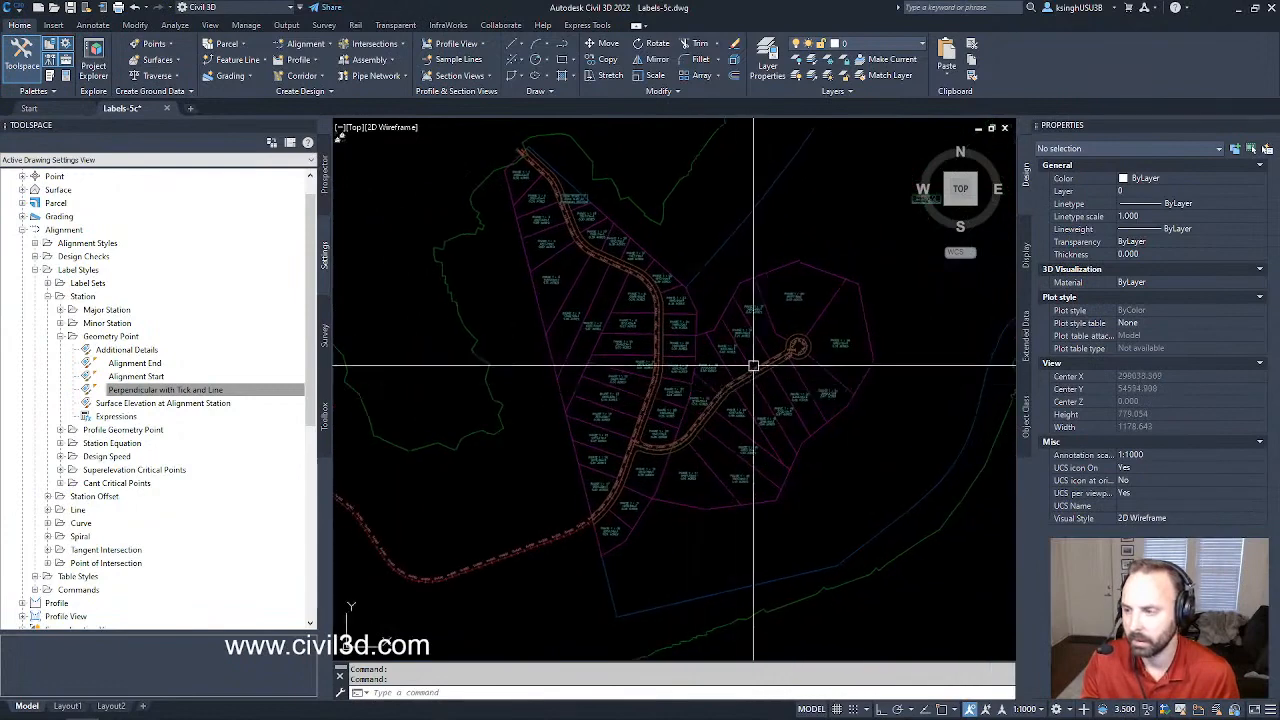
{"action": "scroll", "coordinate": [753, 366], "scroll_direction": "up", "scroll_amount": 4}
{"action": "left_click", "coordinate": [787, 342]}
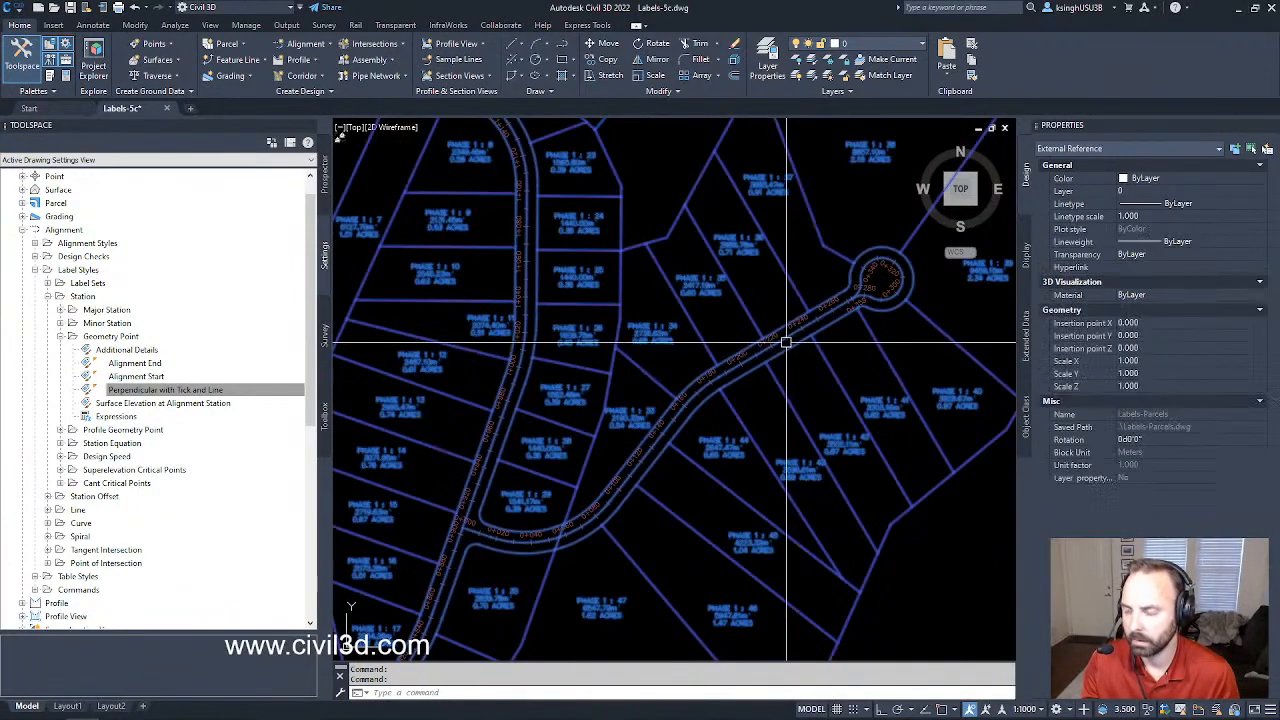
{"action": "scroll", "coordinate": [784, 348], "scroll_direction": "up", "scroll_amount": 4}
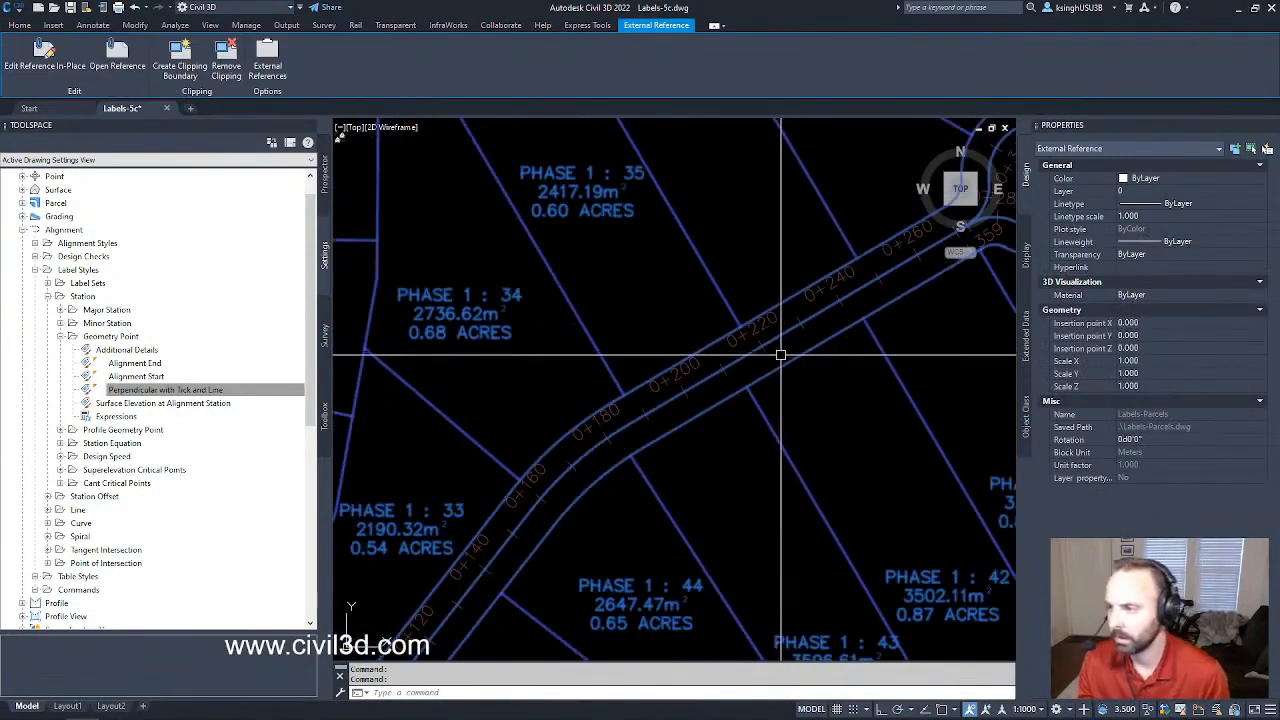
{"action": "scroll", "coordinate": [778, 356], "scroll_direction": "down", "scroll_amount": 8}
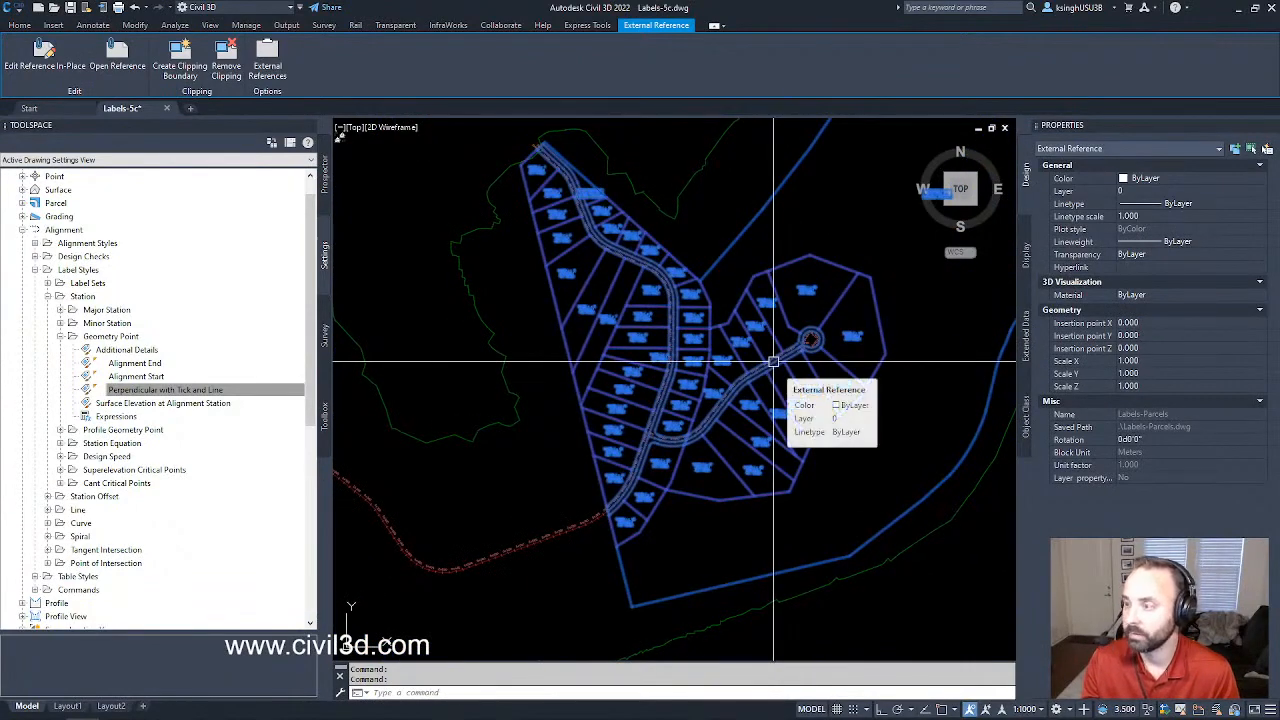
{"action": "right_click", "coordinate": [773, 363]}
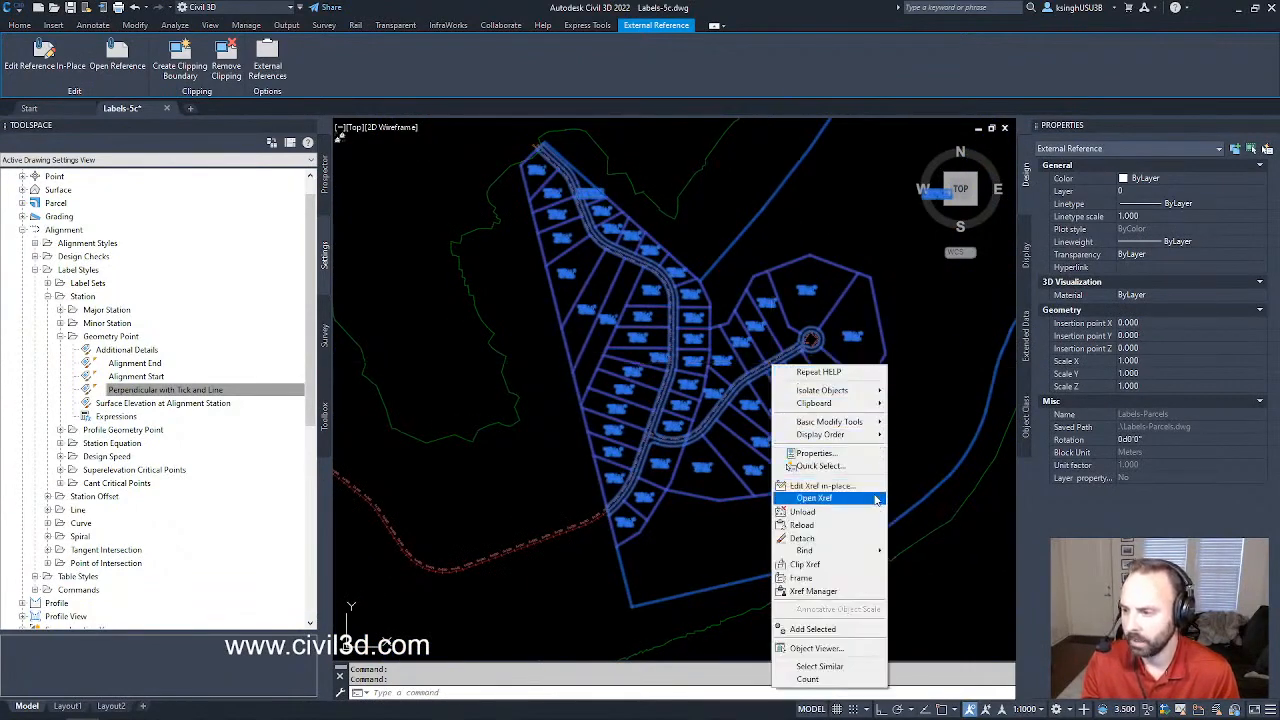
{"action": "mouse_move", "coordinate": [870, 558]}
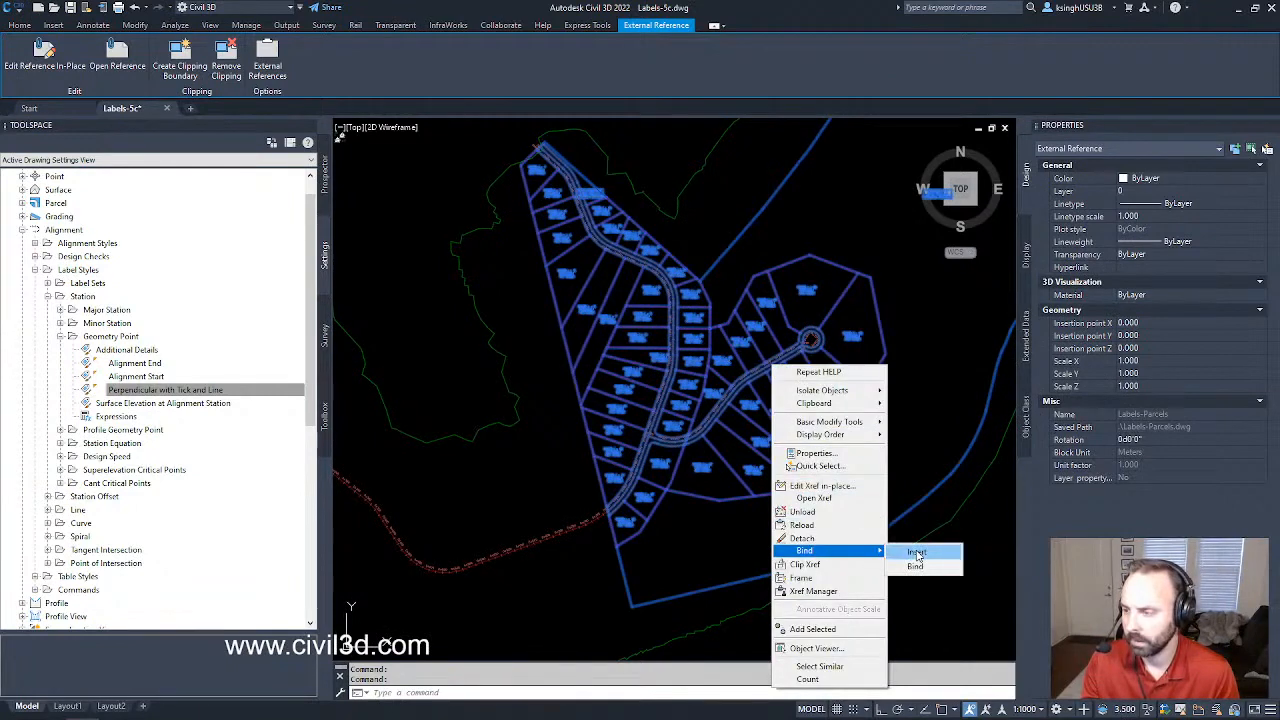
{"action": "left_click", "coordinate": [916, 553]}
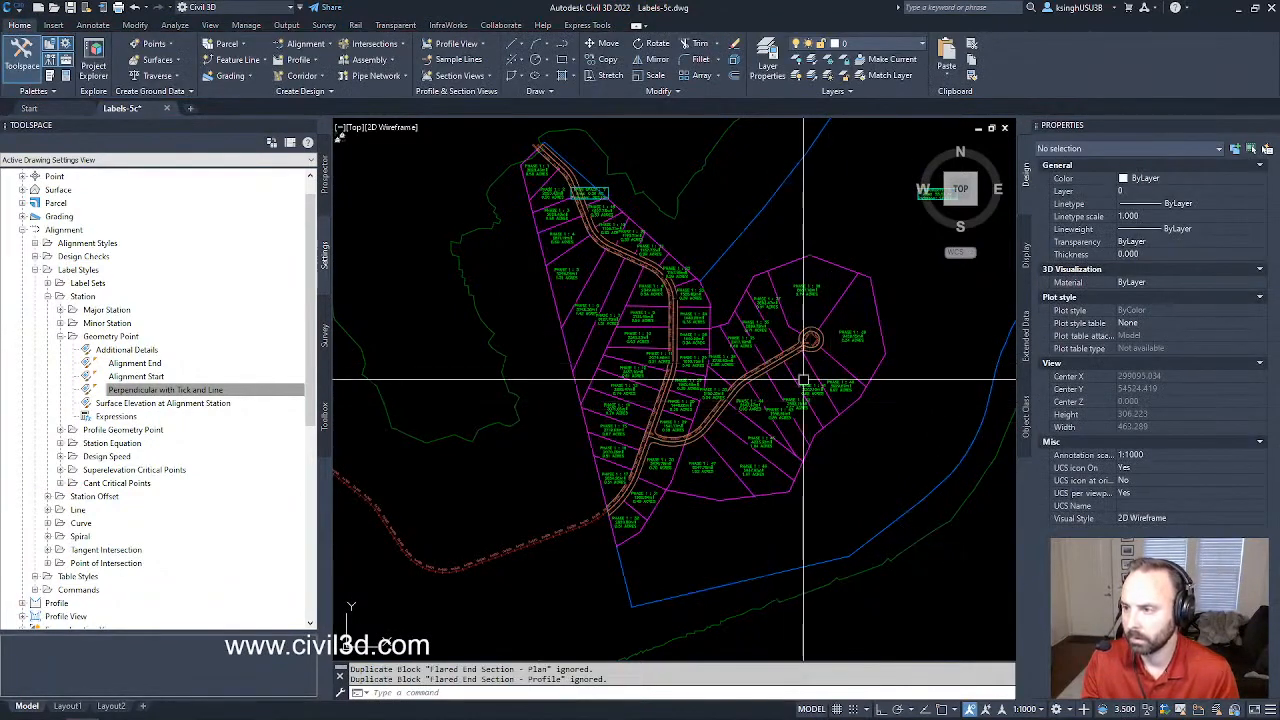
- Explode the inserted Labels-Parcels block into separate objects
{"action": "scroll", "coordinate": [755, 348], "scroll_direction": "up", "scroll_amount": 7}
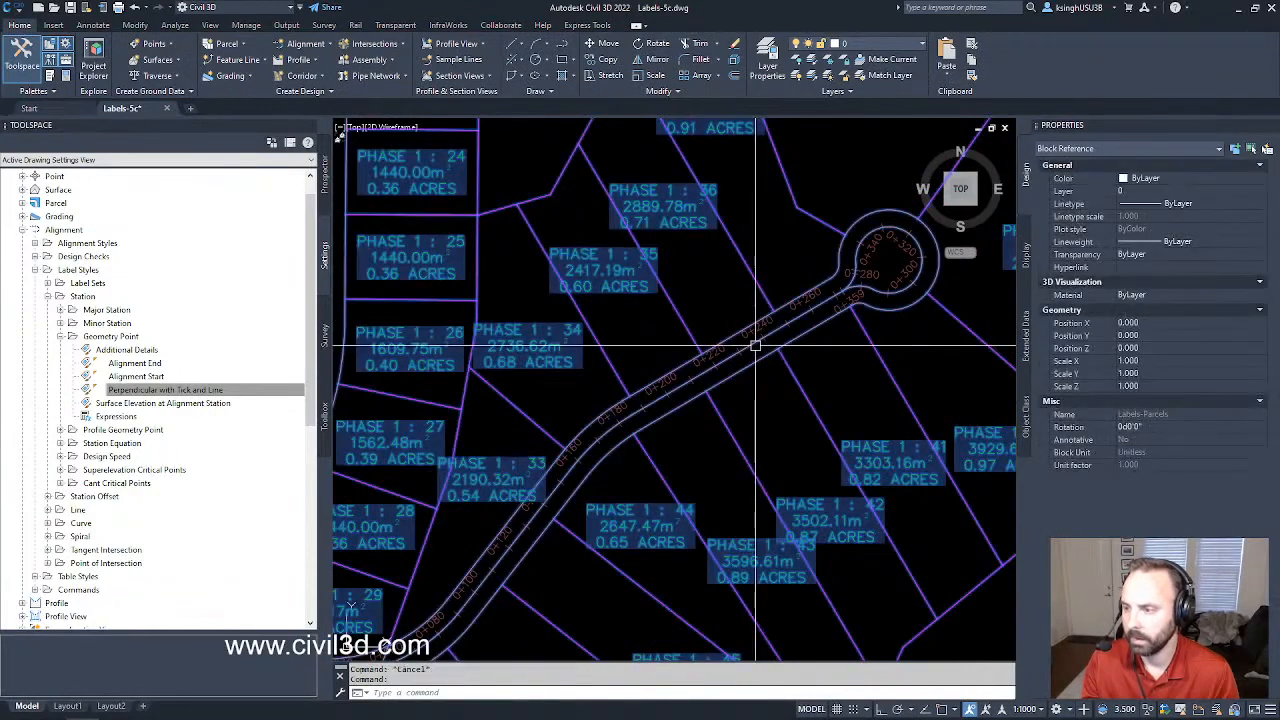
{"action": "key", "text": "Escape"}
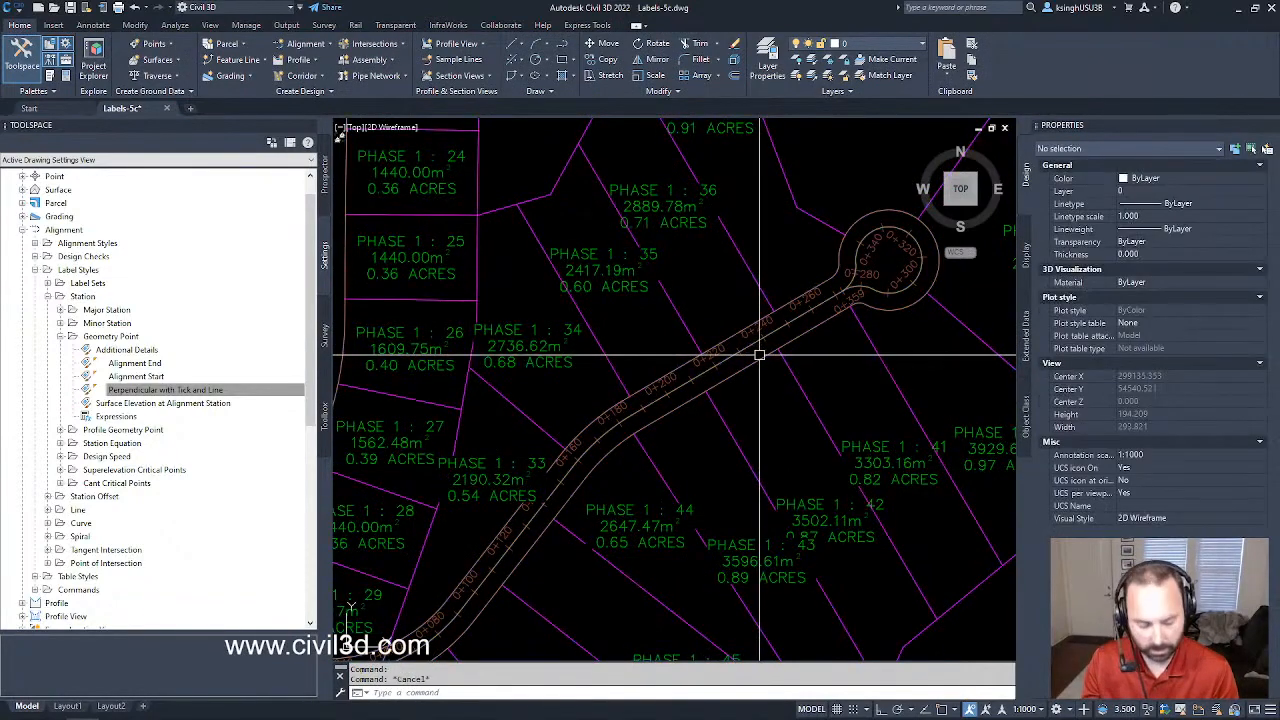
{"action": "type", "text": "x"}
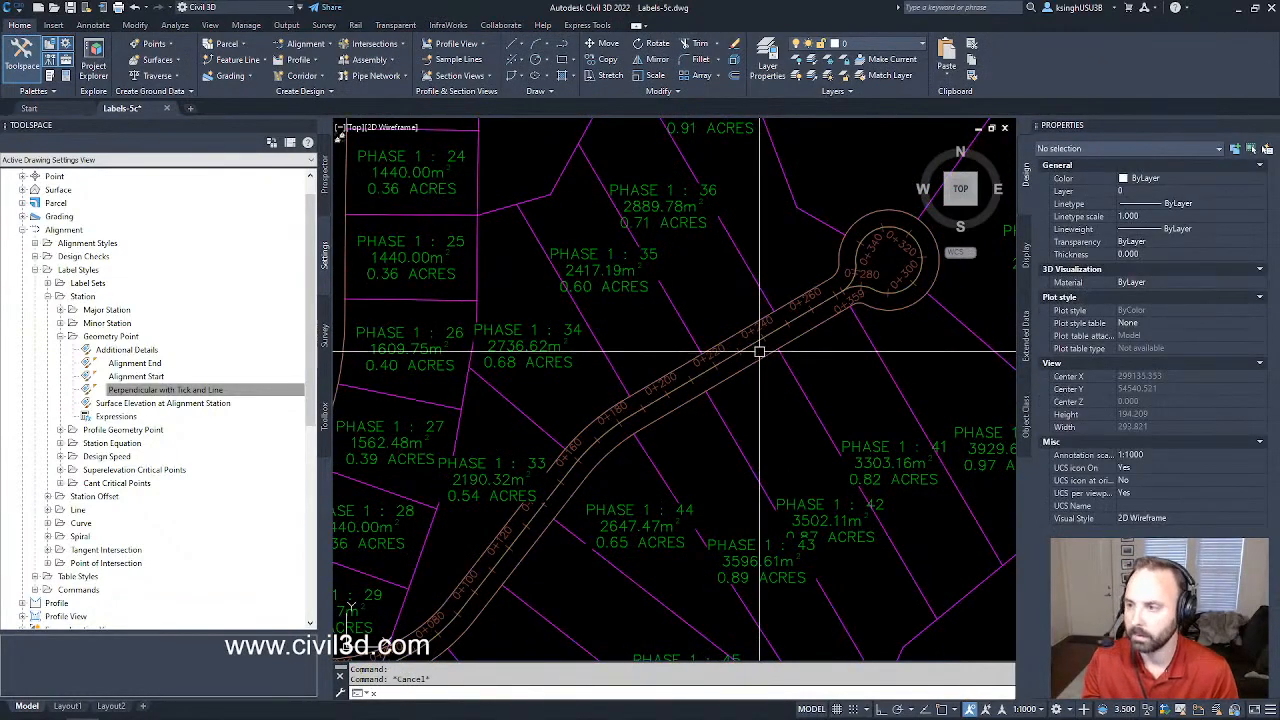
{"action": "key", "text": "Return"}
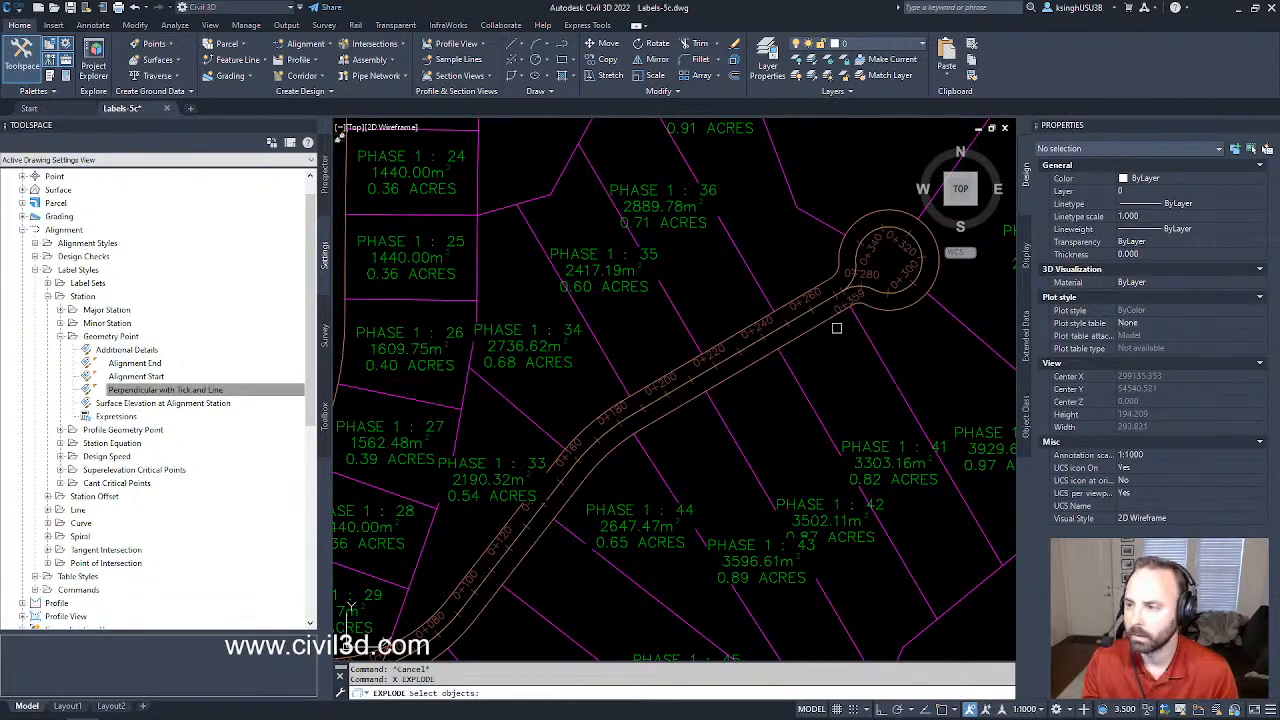
{"action": "left_click", "coordinate": [806, 321]}
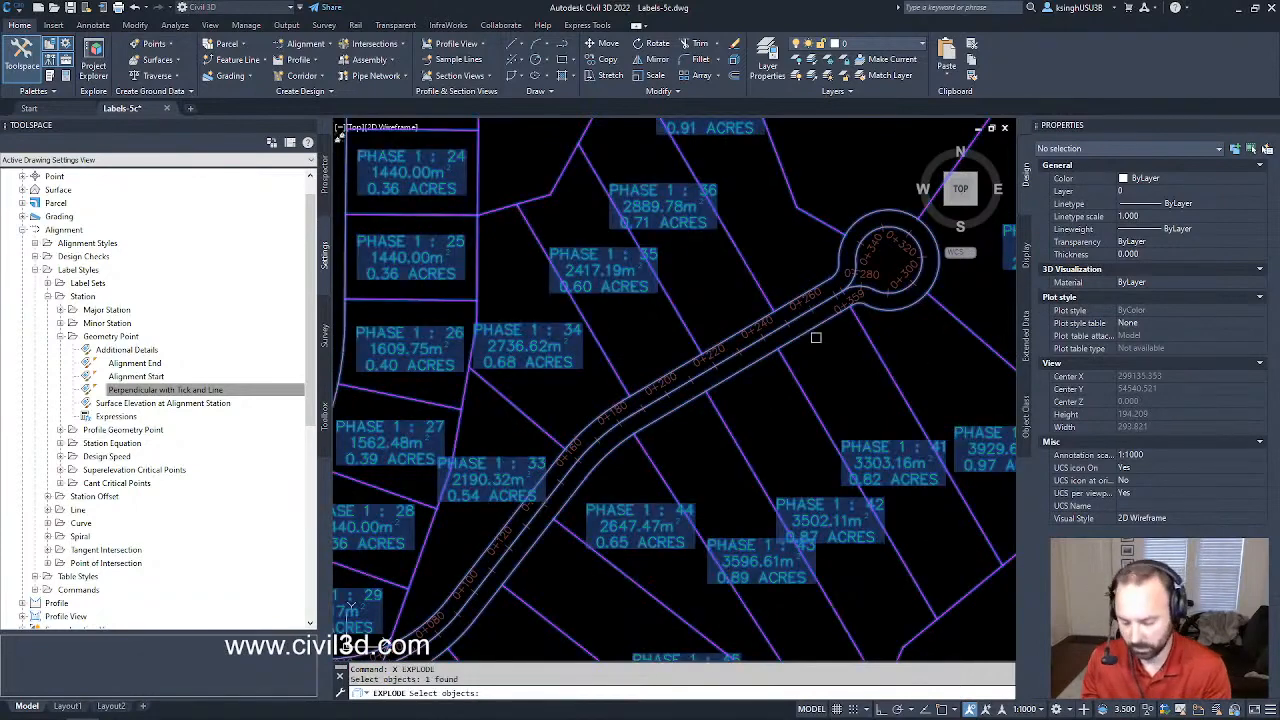
{"action": "key", "text": "Return"}
{"action": "key", "text": "Escape"}
- Examine the exploded parcel linework and the cul-de-sac road's alignment back to its junction with the main road
{"action": "left_click", "coordinate": [797, 320]}
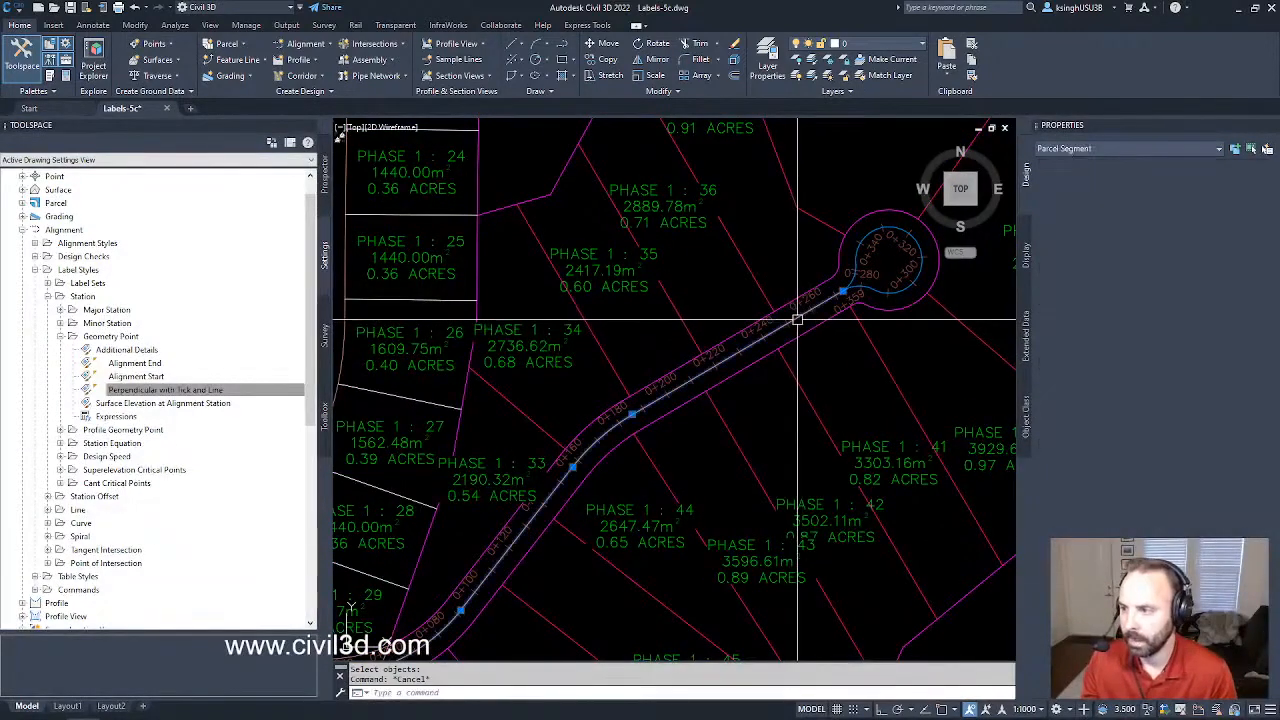
{"action": "scroll", "coordinate": [821, 321], "scroll_direction": "down", "scroll_amount": 2}
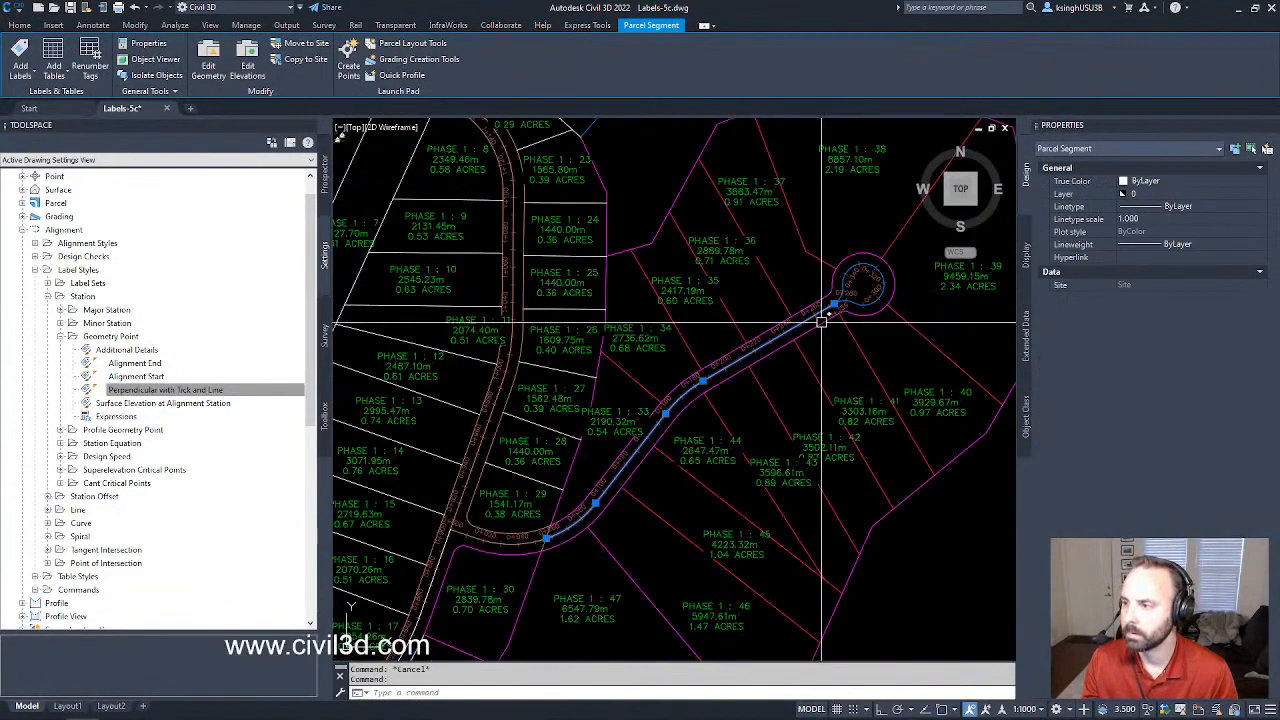
{"action": "key", "text": "Escape"}
{"action": "scroll", "coordinate": [672, 420], "scroll_direction": "up", "scroll_amount": 5}
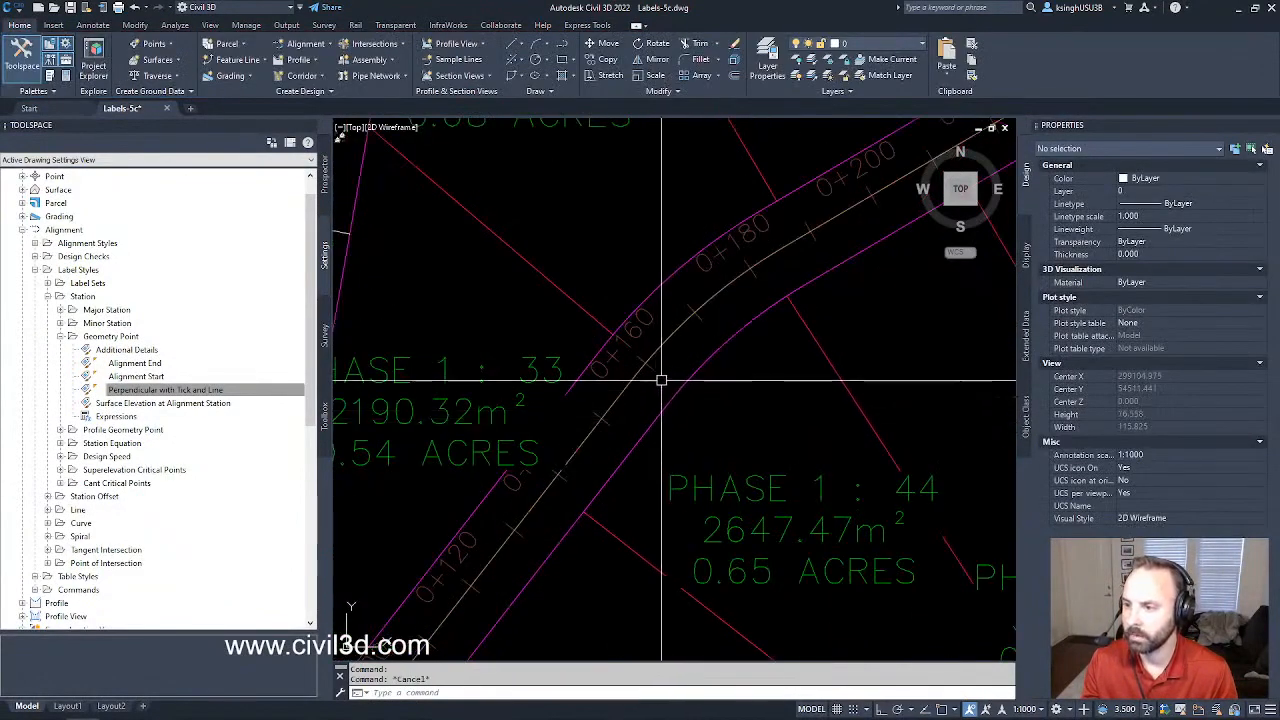
{"action": "scroll", "coordinate": [660, 372], "scroll_direction": "up", "scroll_amount": 3}
{"action": "scroll", "coordinate": [662, 367], "scroll_direction": "down", "scroll_amount": 3}
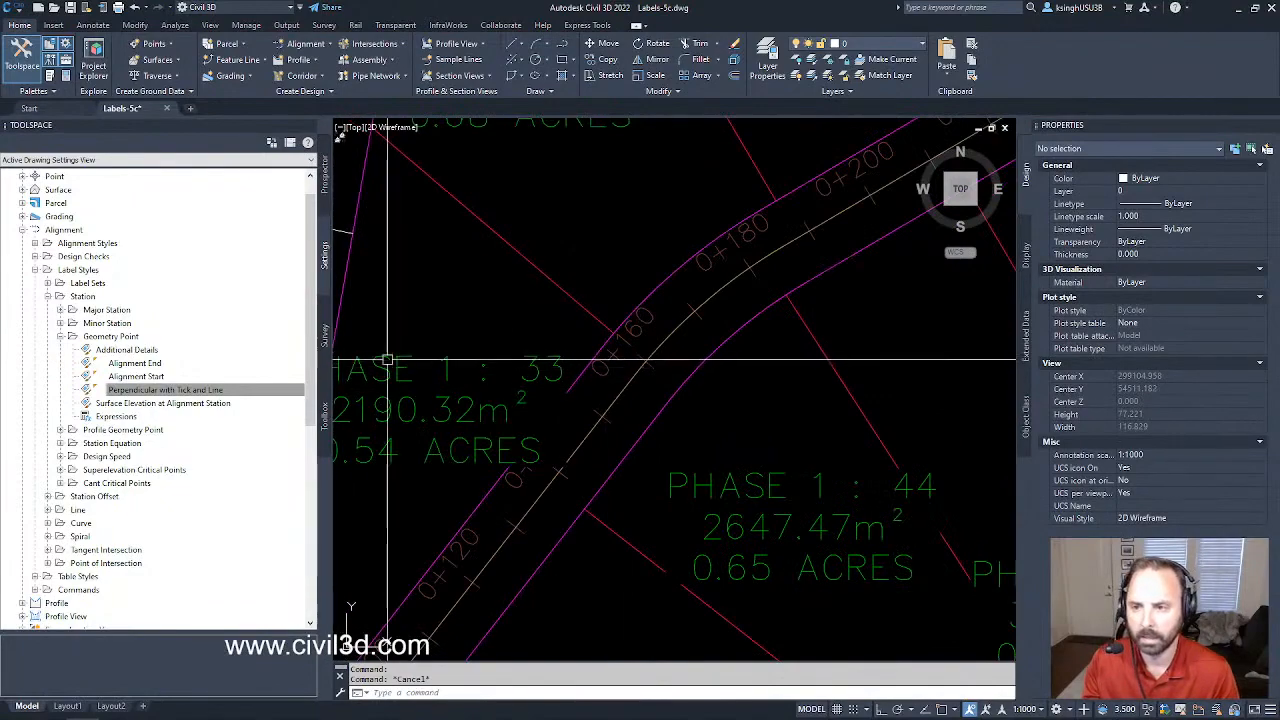
{"action": "scroll", "coordinate": [734, 323], "scroll_direction": "down", "scroll_amount": 4}
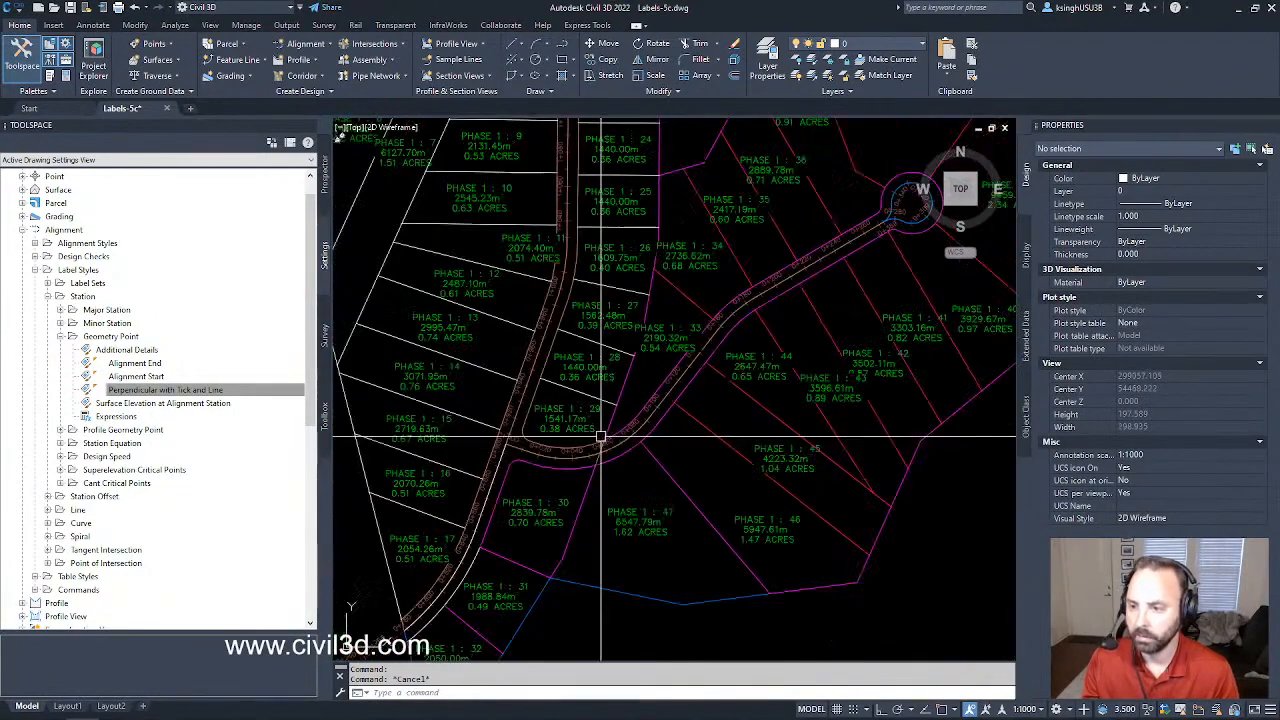
{"action": "scroll", "coordinate": [600, 437], "scroll_direction": "up", "scroll_amount": 4}
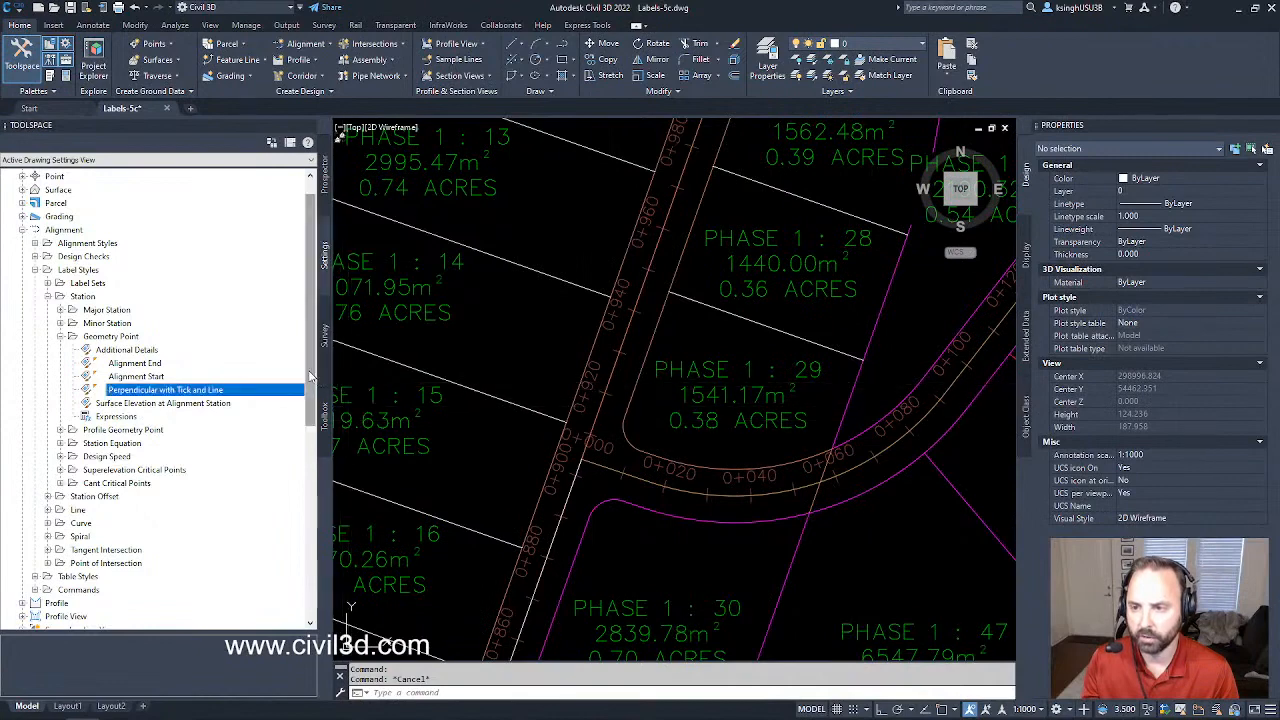
{"action": "scroll", "coordinate": [644, 384], "scroll_direction": "down", "scroll_amount": 10}
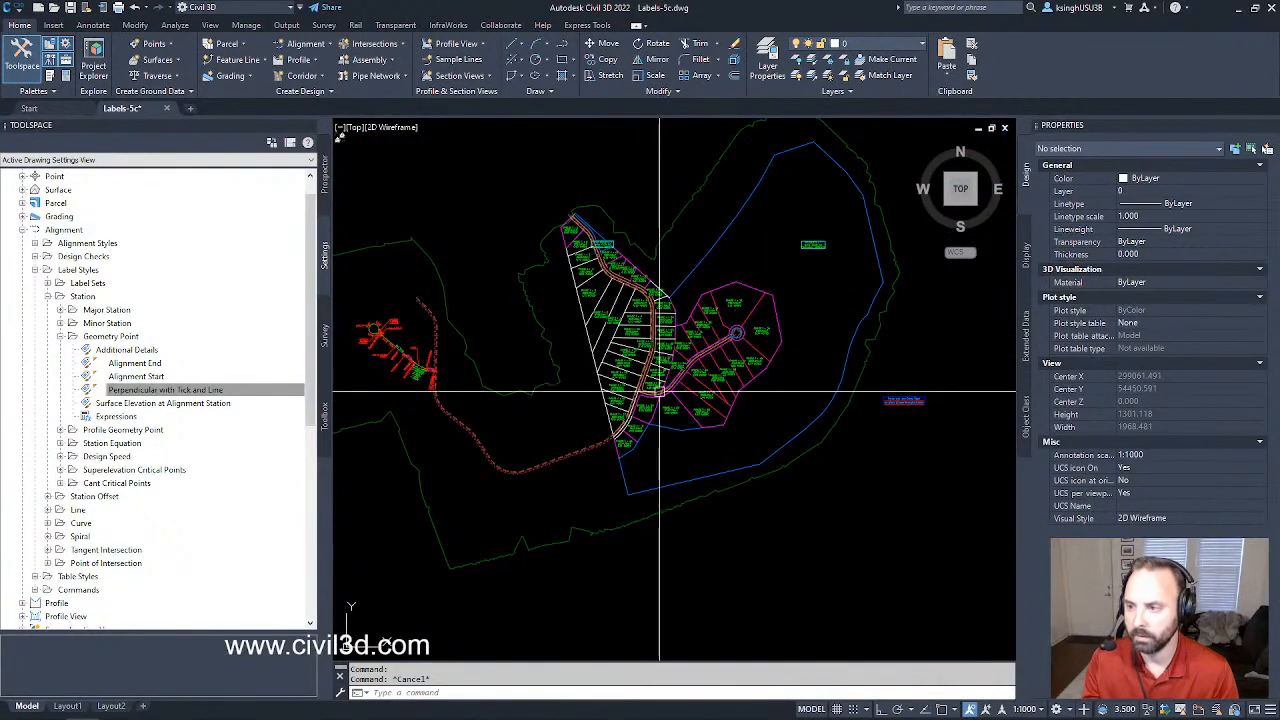
{"action": "scroll", "coordinate": [659, 392], "scroll_direction": "up", "scroll_amount": 10}
{"action": "mouse_move", "coordinate": [634, 400]}
{"action": "middle_mouse_down"}
{"action": "mouse_move", "coordinate": [667, 452]}
{"action": "mouse_move", "coordinate": [683, 440]}
{"action": "middle_mouse_up"}
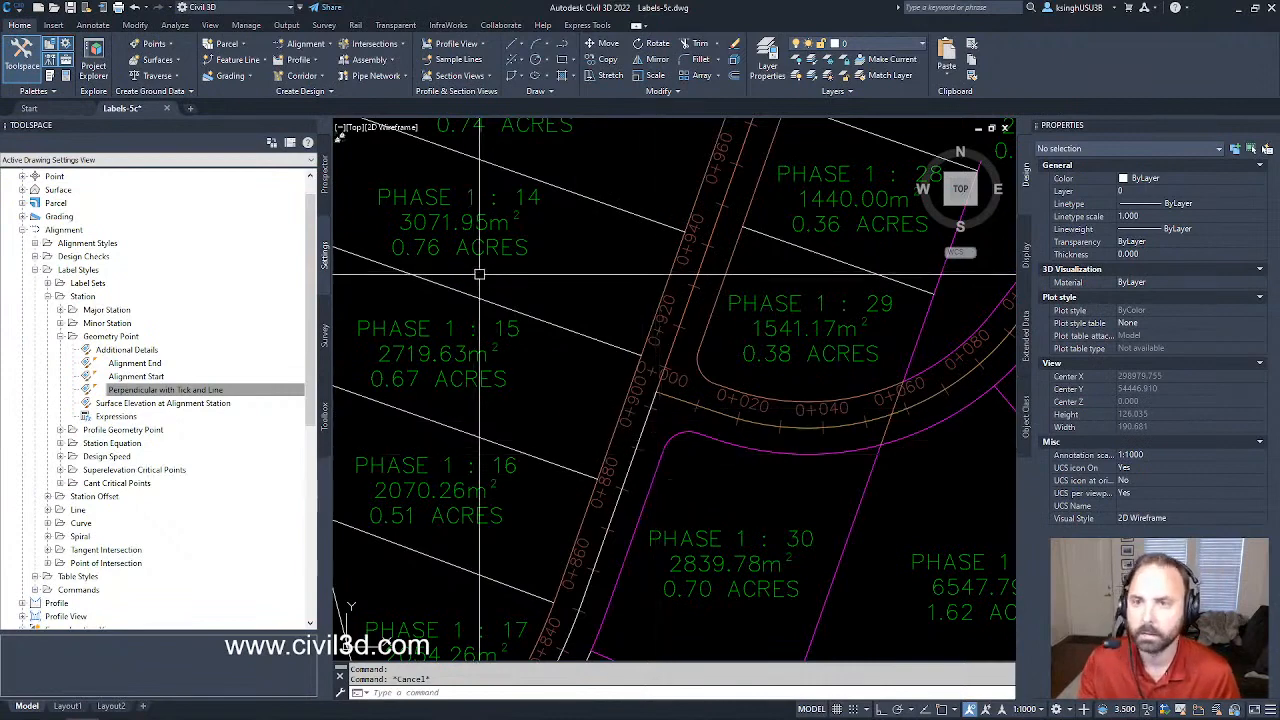
- Open the station label settings of the East Street alignment for adding and editing labels
{"action": "left_click", "coordinate": [93, 26]}
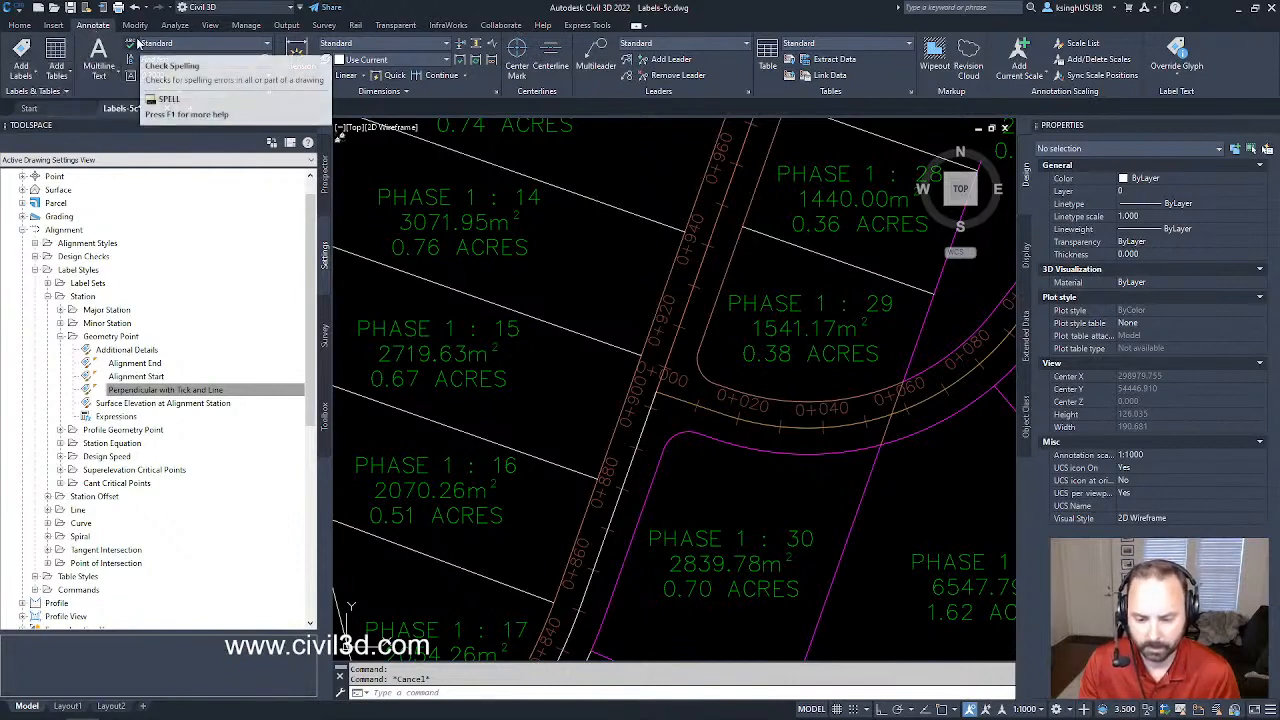
{"action": "left_click", "coordinate": [31, 78]}
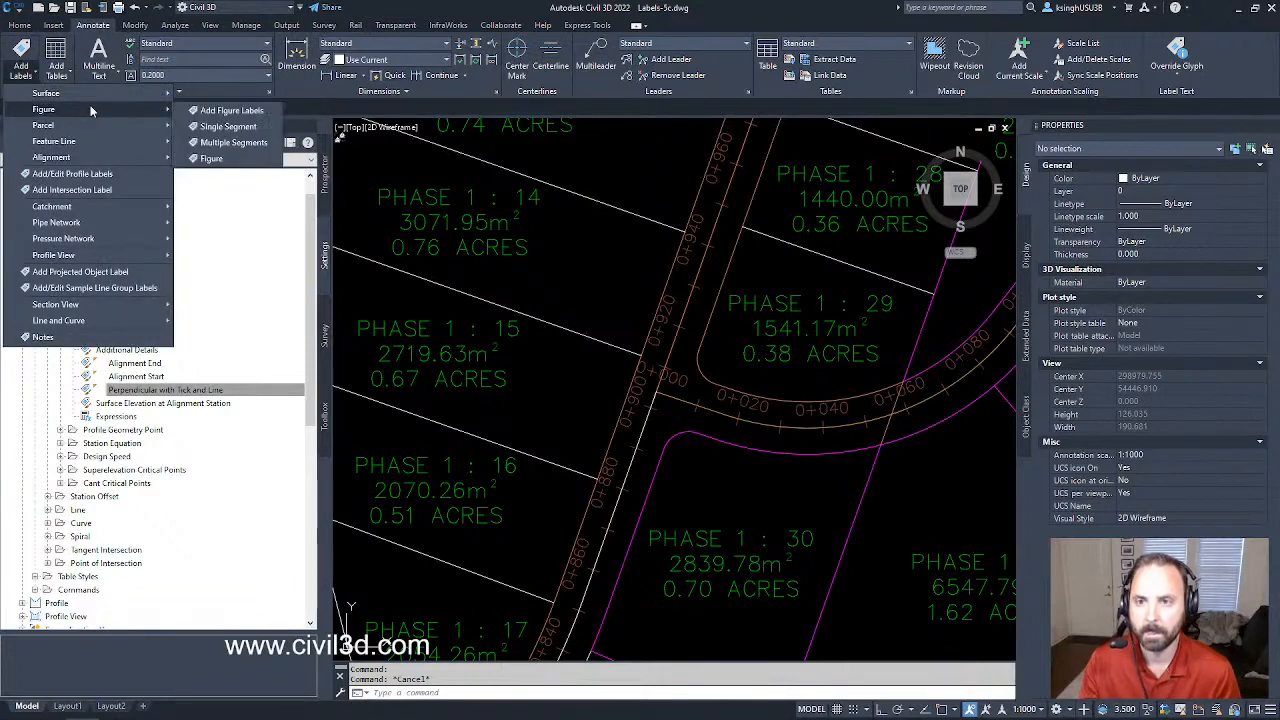
{"action": "mouse_move", "coordinate": [116, 165]}
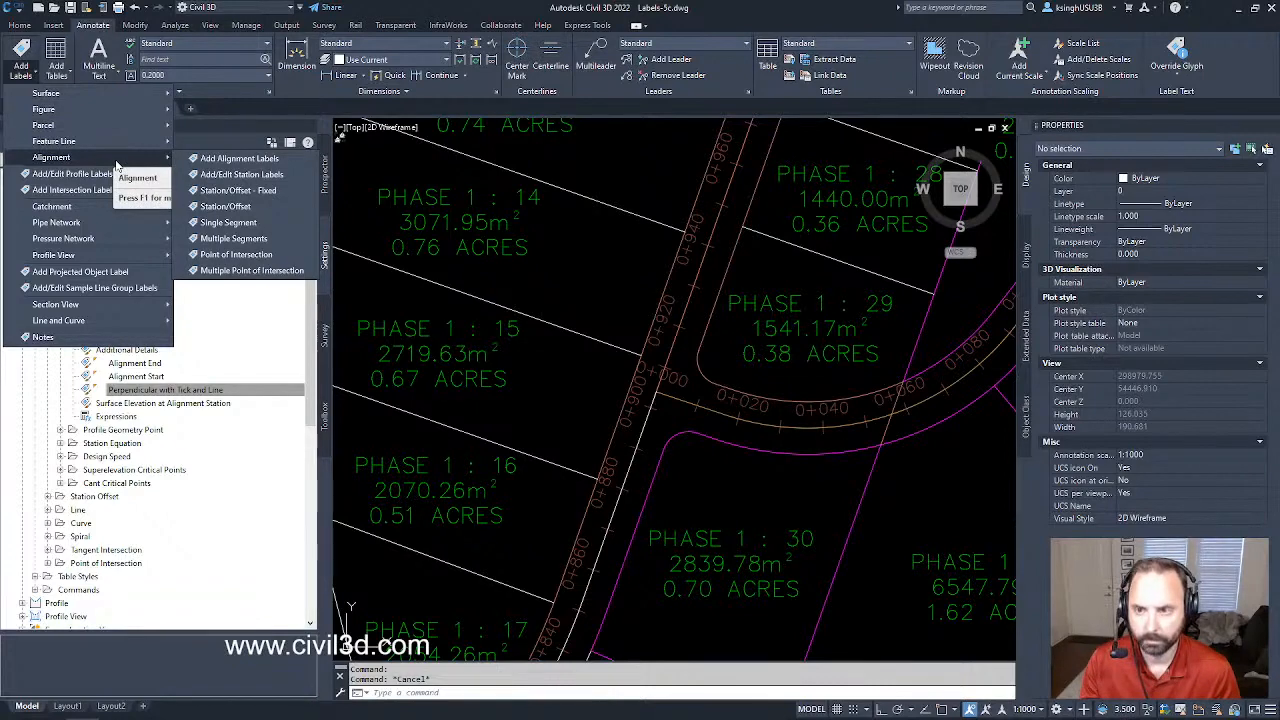
{"action": "left_click", "coordinate": [31, 72]}
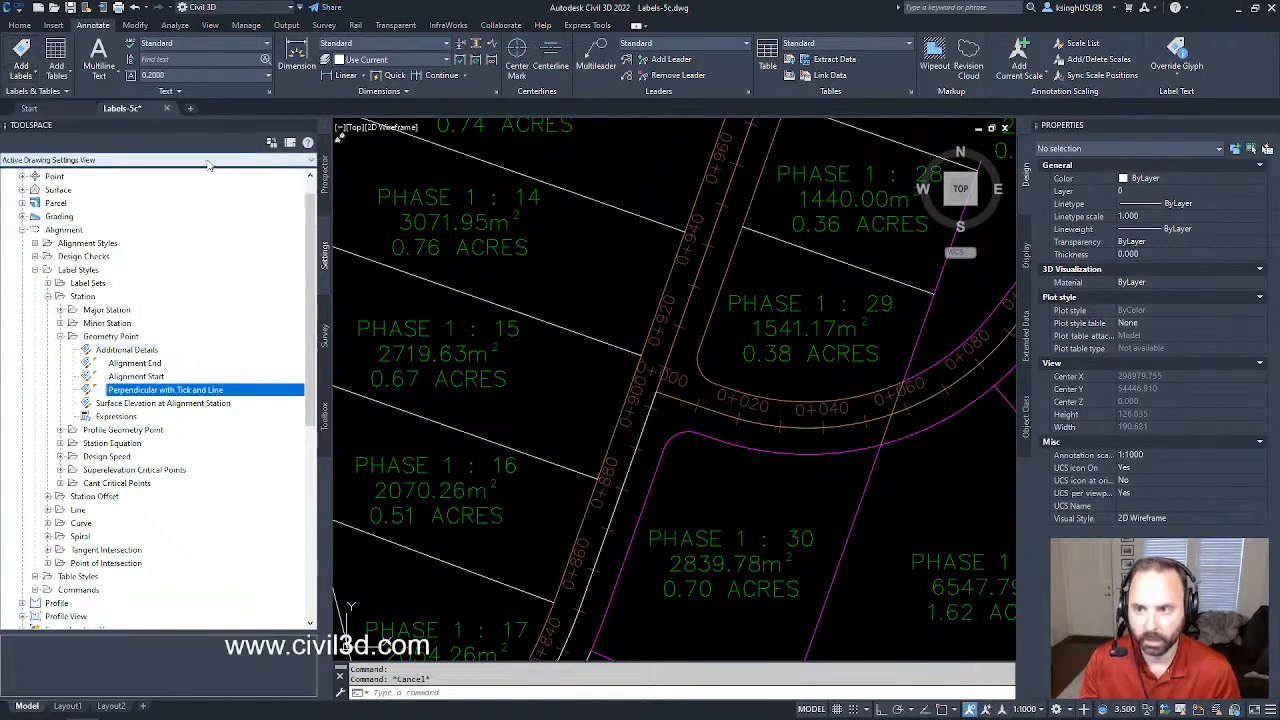
{"action": "left_click", "coordinate": [31, 72]}
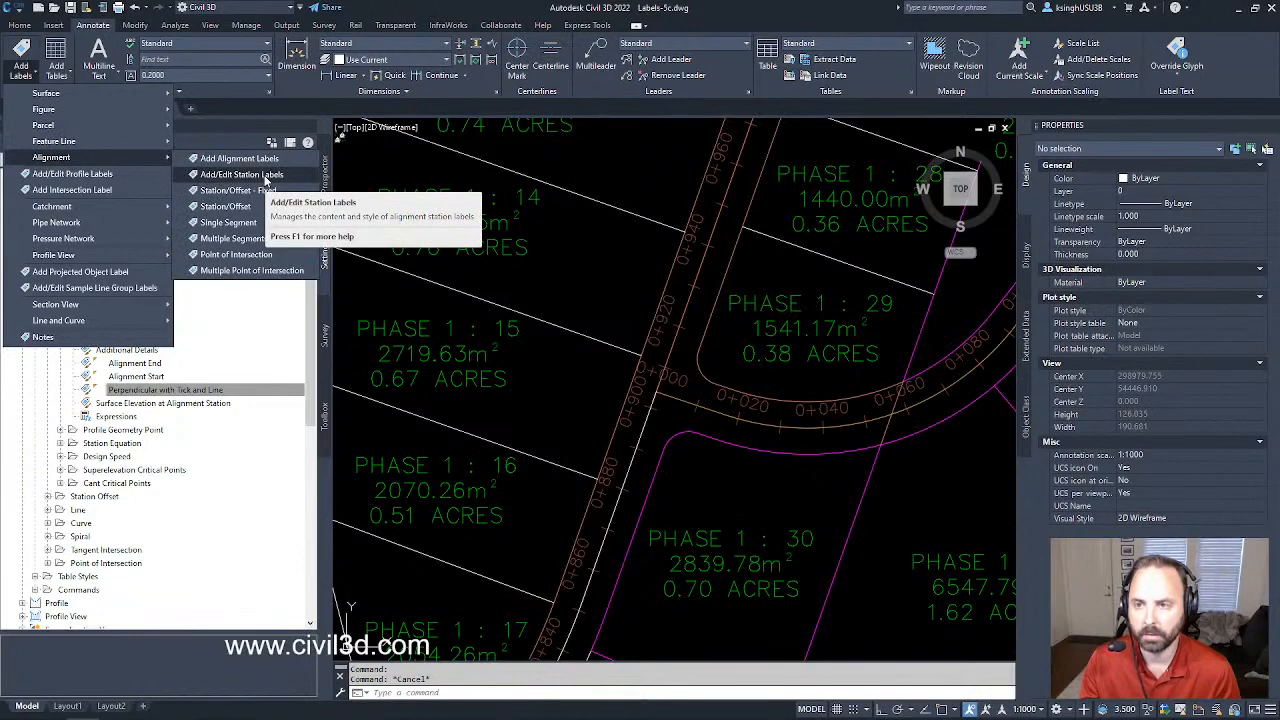
{"action": "left_click", "coordinate": [265, 176]}
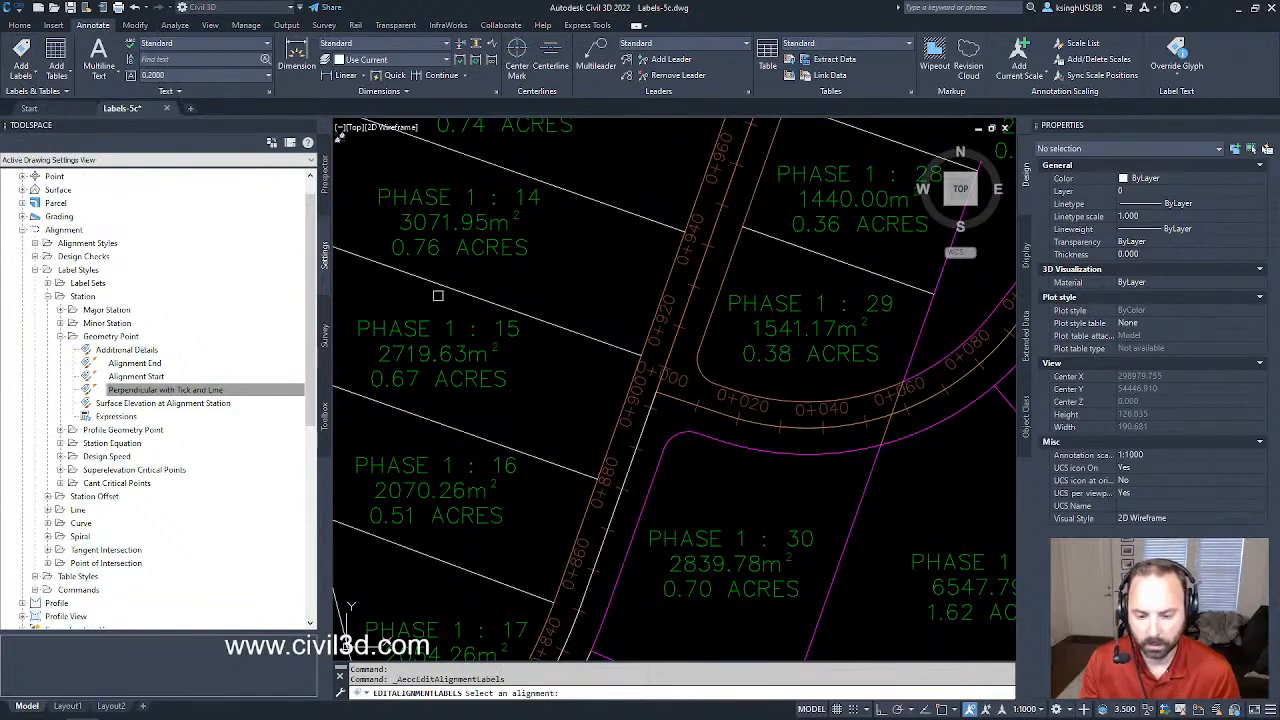
{"action": "middle_click_drag", "start_coordinate": [770, 397], "coordinate": [606, 392]}
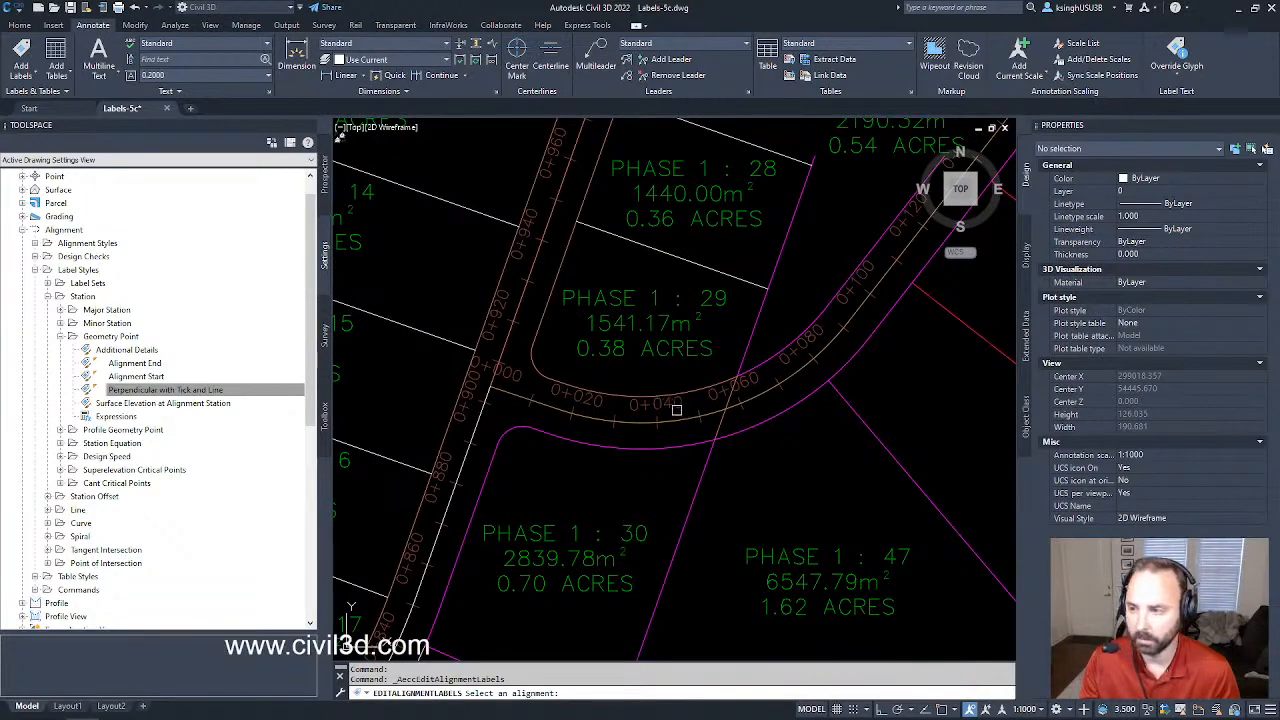
{"action": "left_click", "coordinate": [676, 409]}
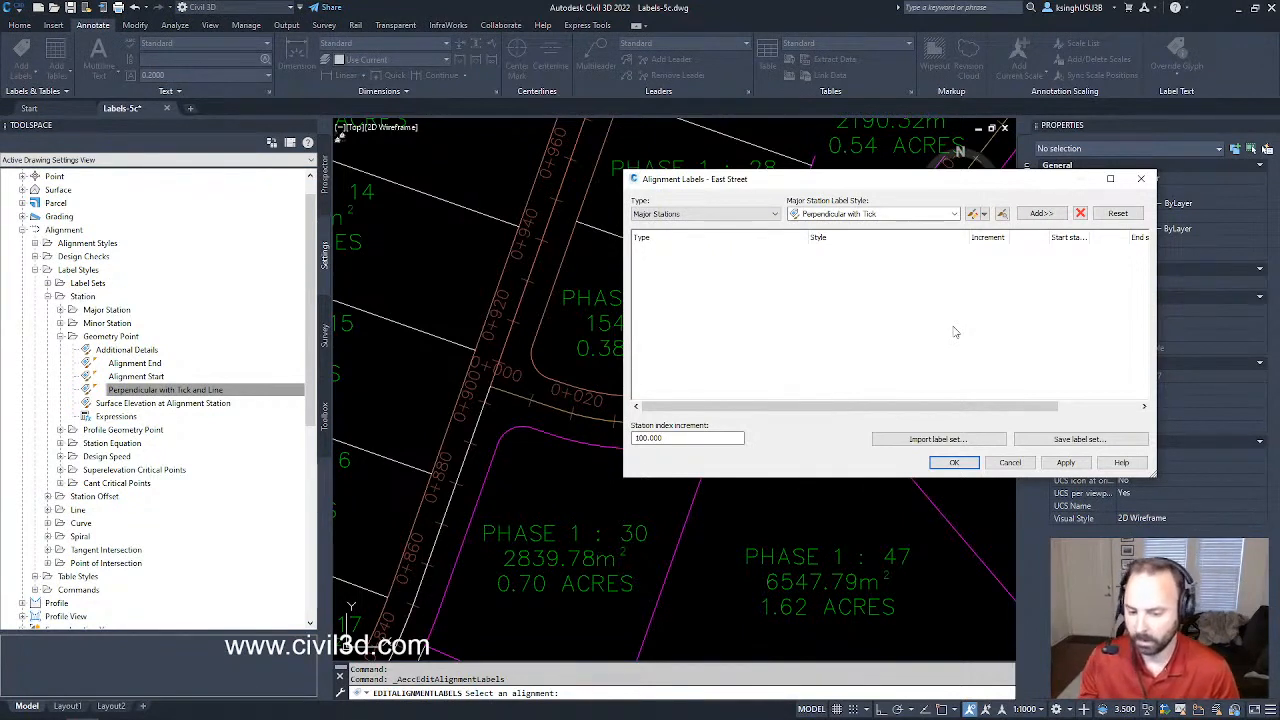
- Set the label type to Geometry Points and the label style to Surface Elevation at Alignment Station
{"action": "left_click", "coordinate": [737, 214]}
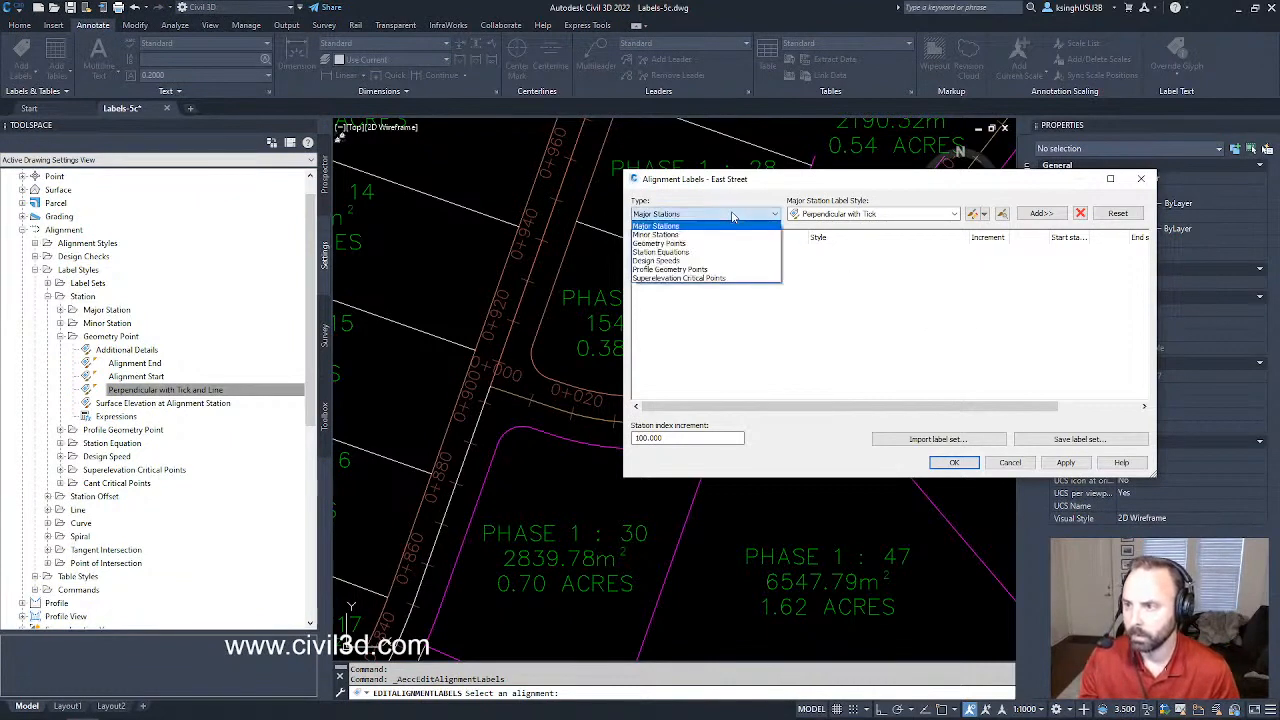
{"action": "left_click", "coordinate": [677, 245]}
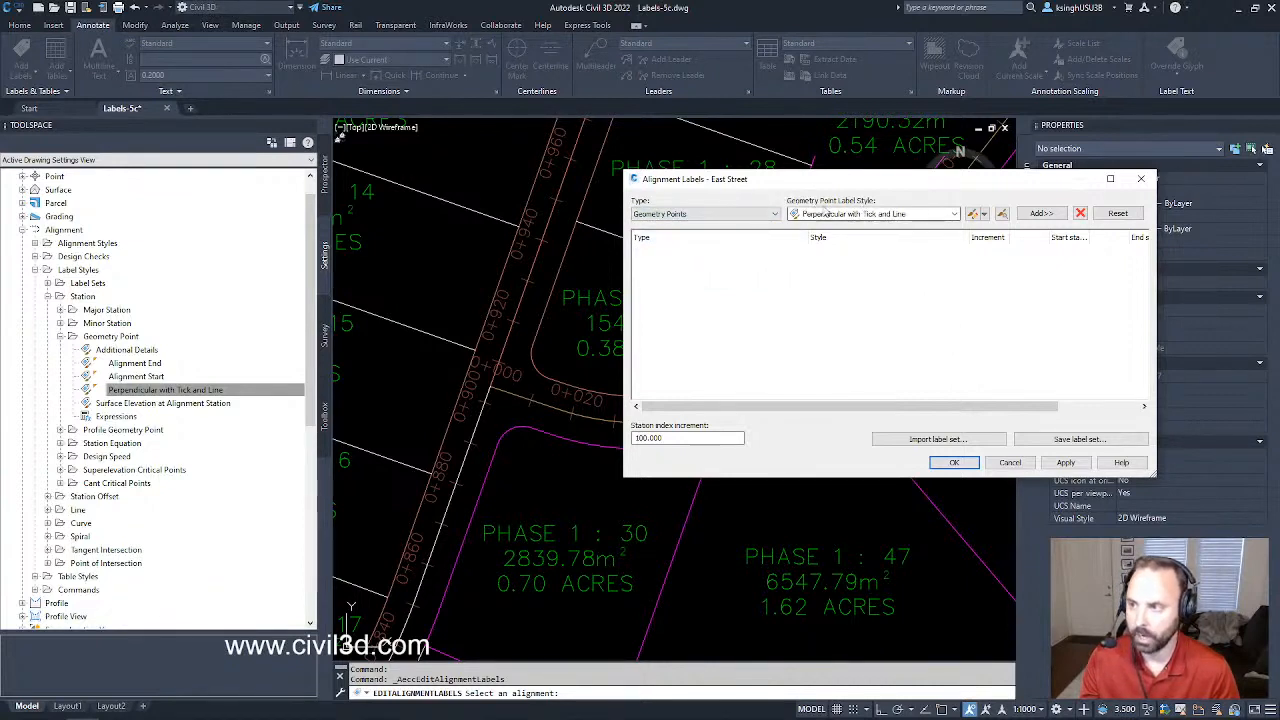
{"action": "left_click", "coordinate": [879, 214]}
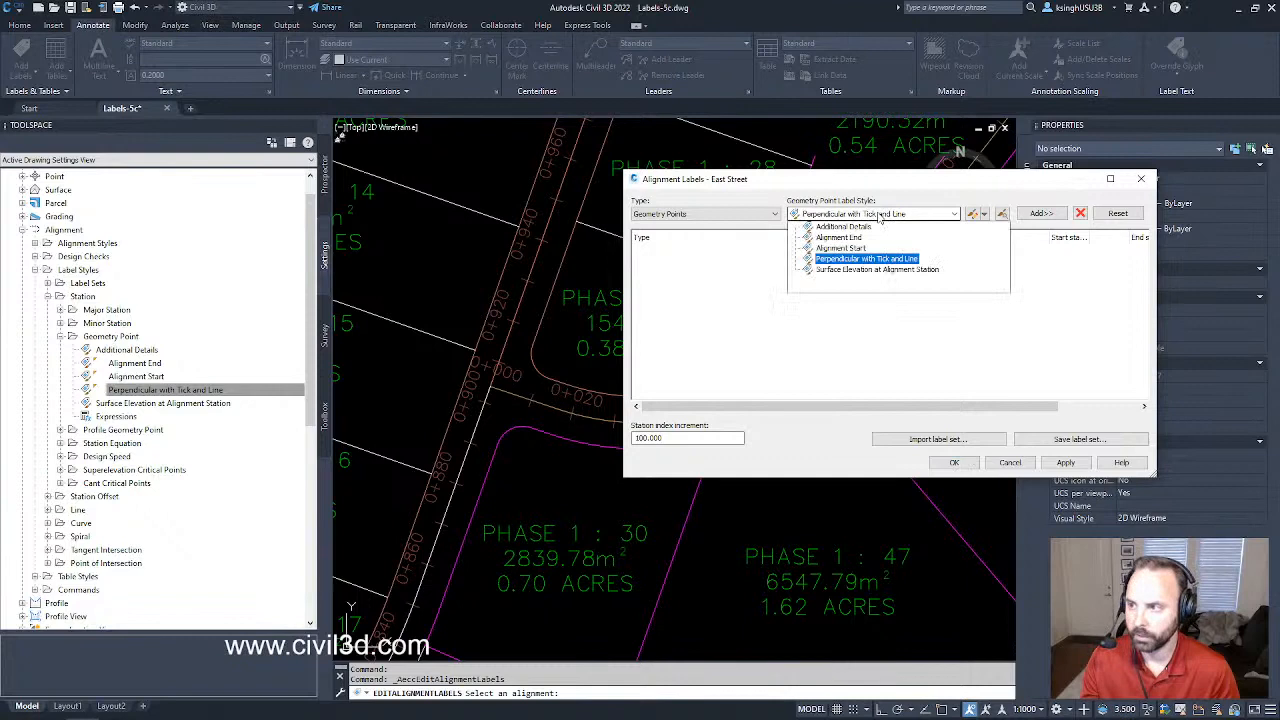
{"action": "left_click", "coordinate": [926, 272]}
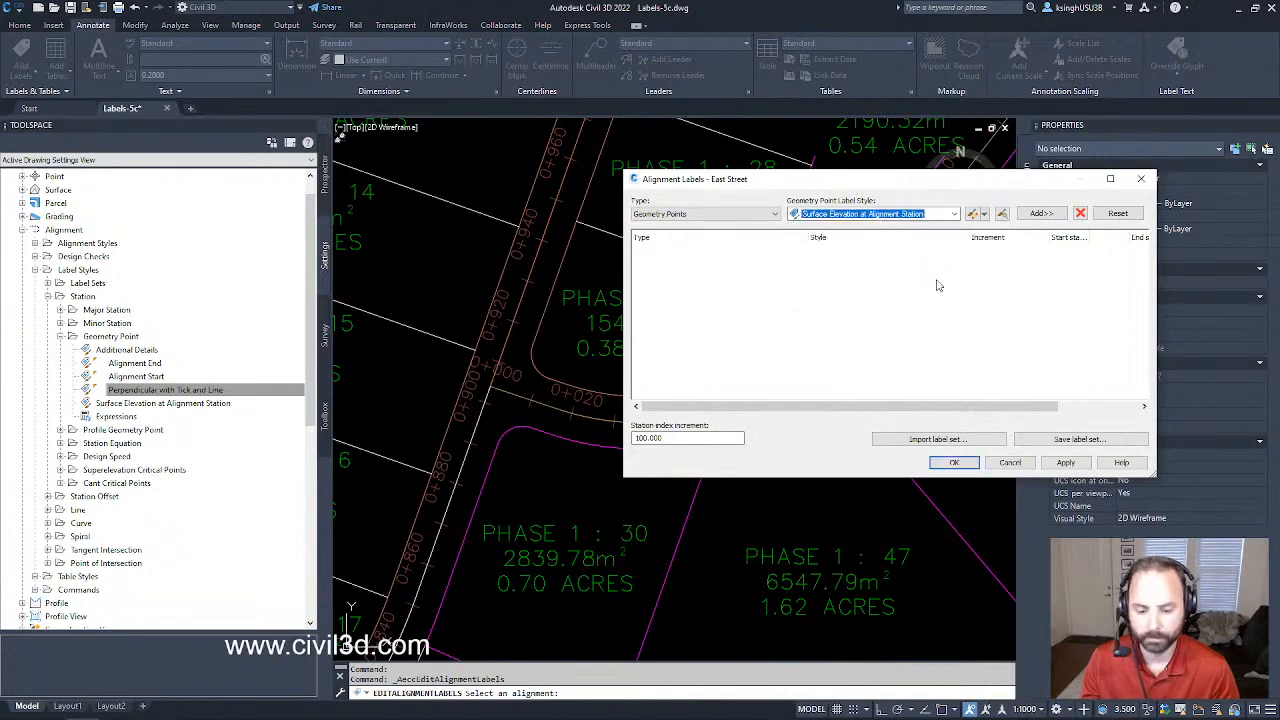
- Add geometry point labels to East Street for the Alignment Beginning point only and apply them to the alignment
{"action": "left_click", "coordinate": [1041, 213]}
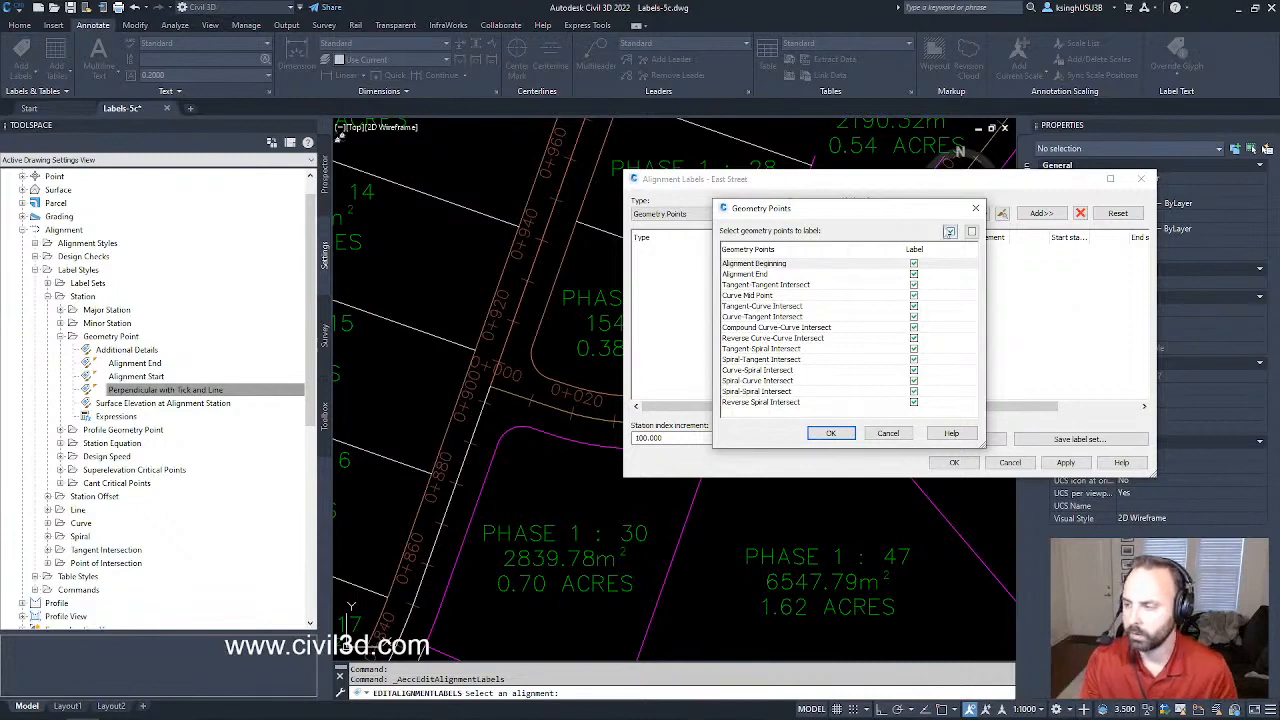
{"action": "left_click", "coordinate": [971, 231]}
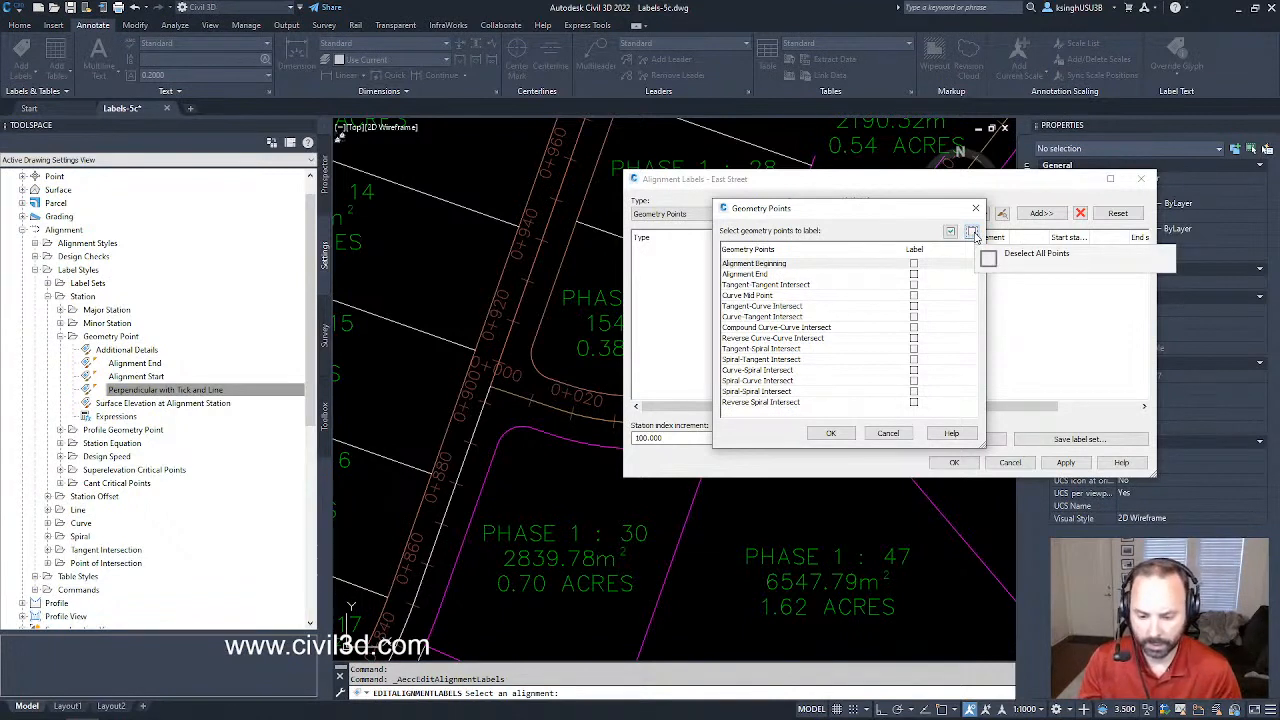
{"action": "left_click", "coordinate": [975, 234]}
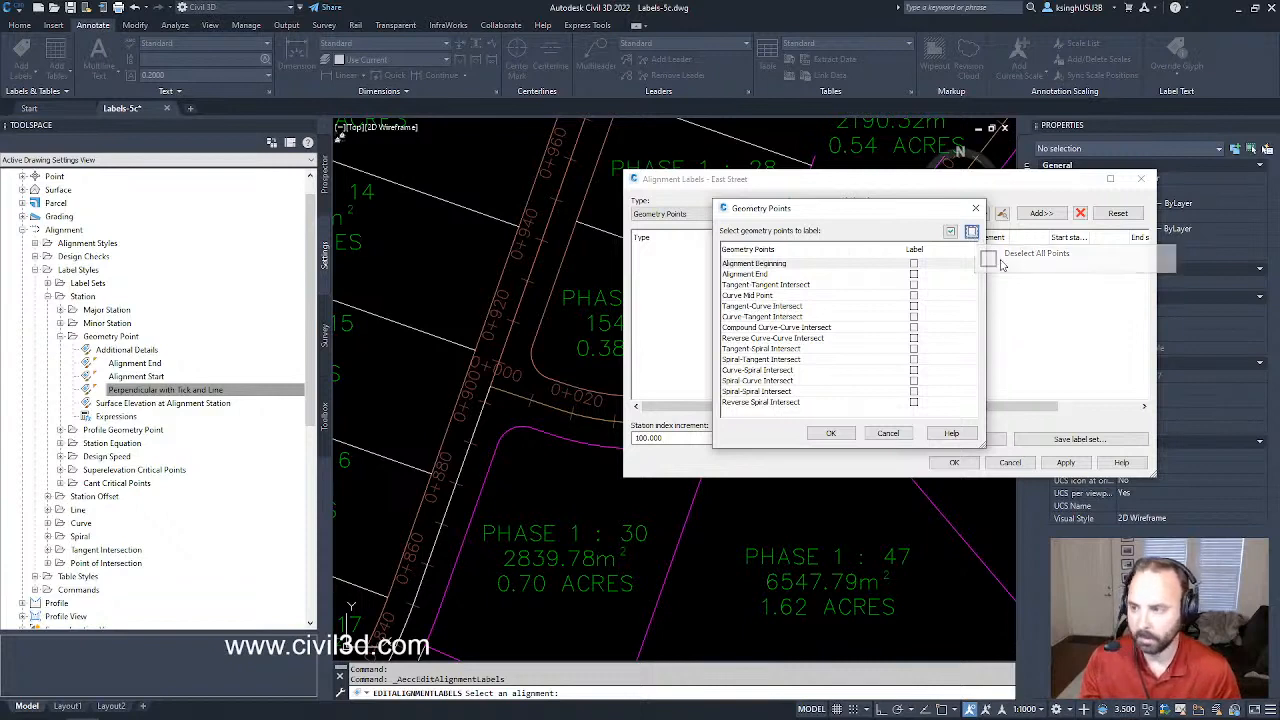
{"action": "left_click", "coordinate": [913, 264]}
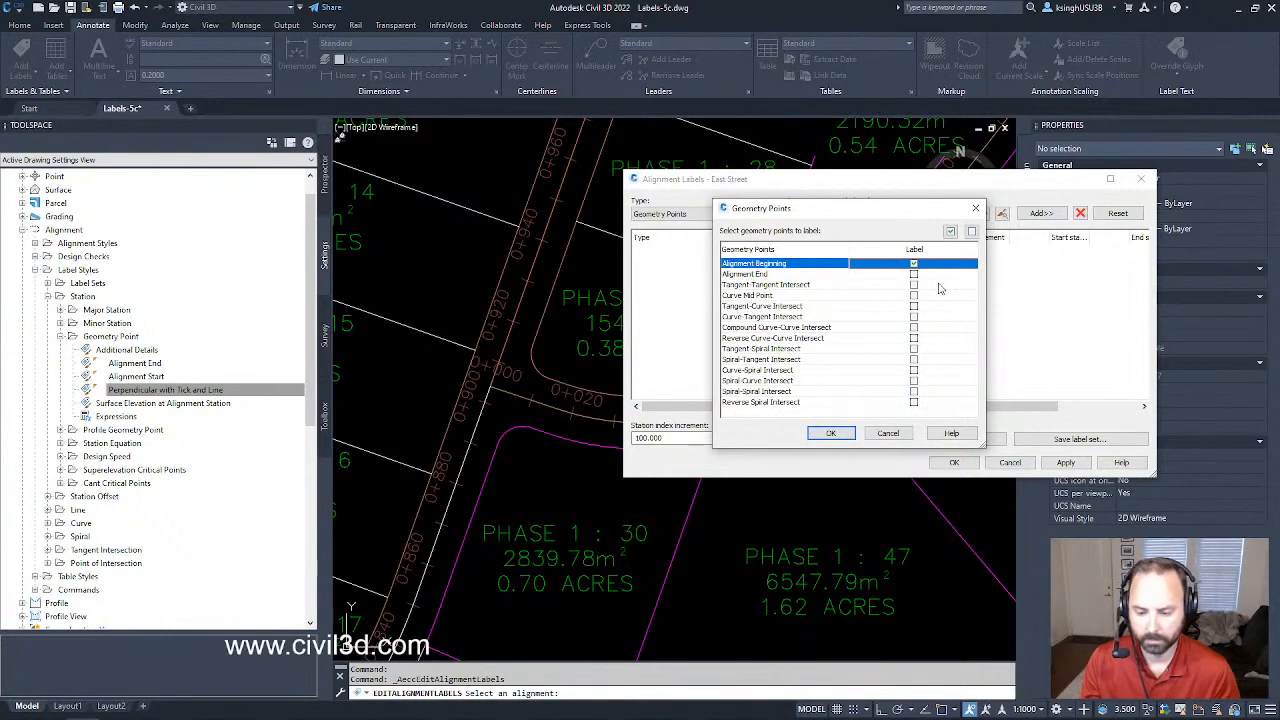
{"action": "left_click", "coordinate": [832, 435]}
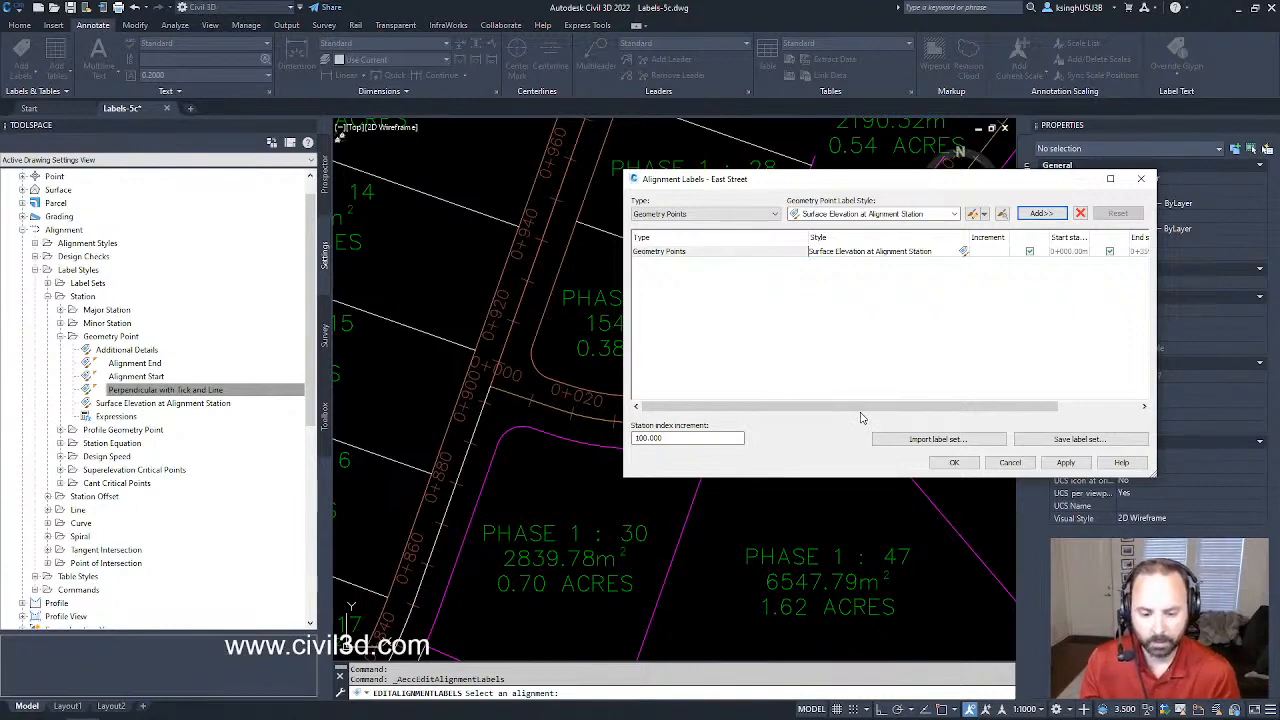
{"action": "left_click", "coordinate": [955, 463]}
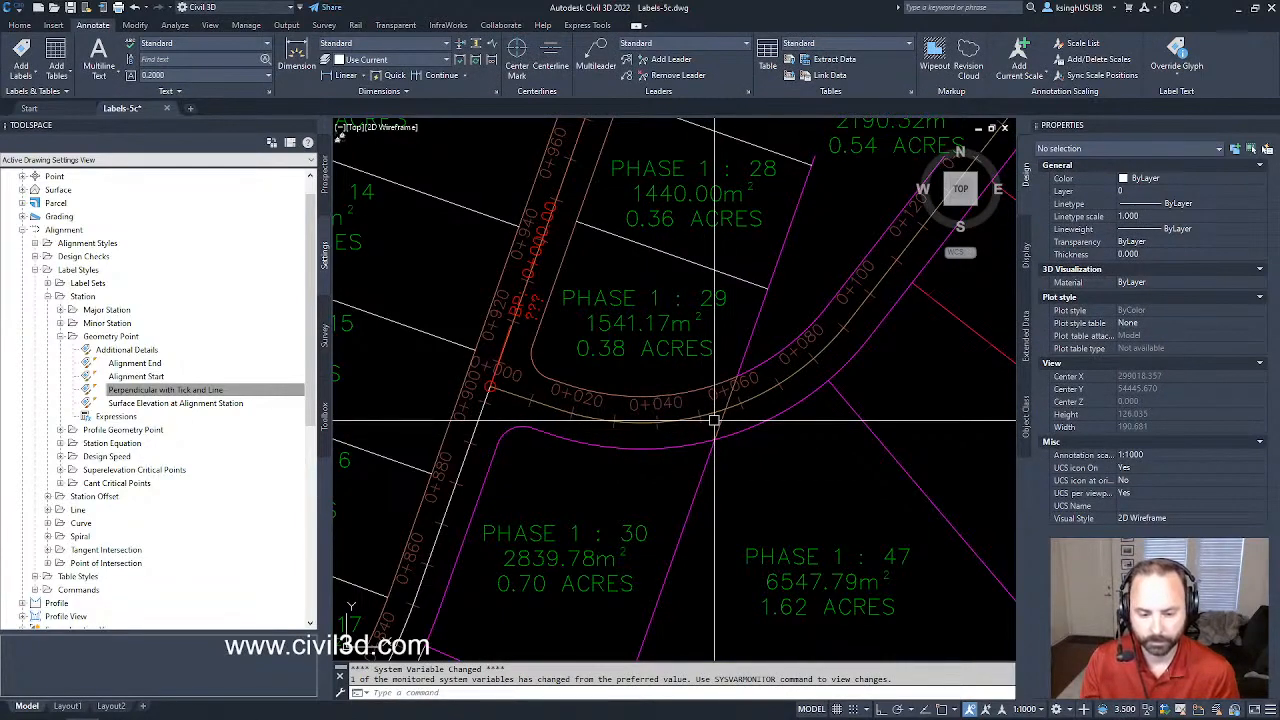
- Move the BP 0+000.00 label off the road into the gap between parcels 14 and 15 so it has a leader
{"action": "left_click", "coordinate": [537, 300]}
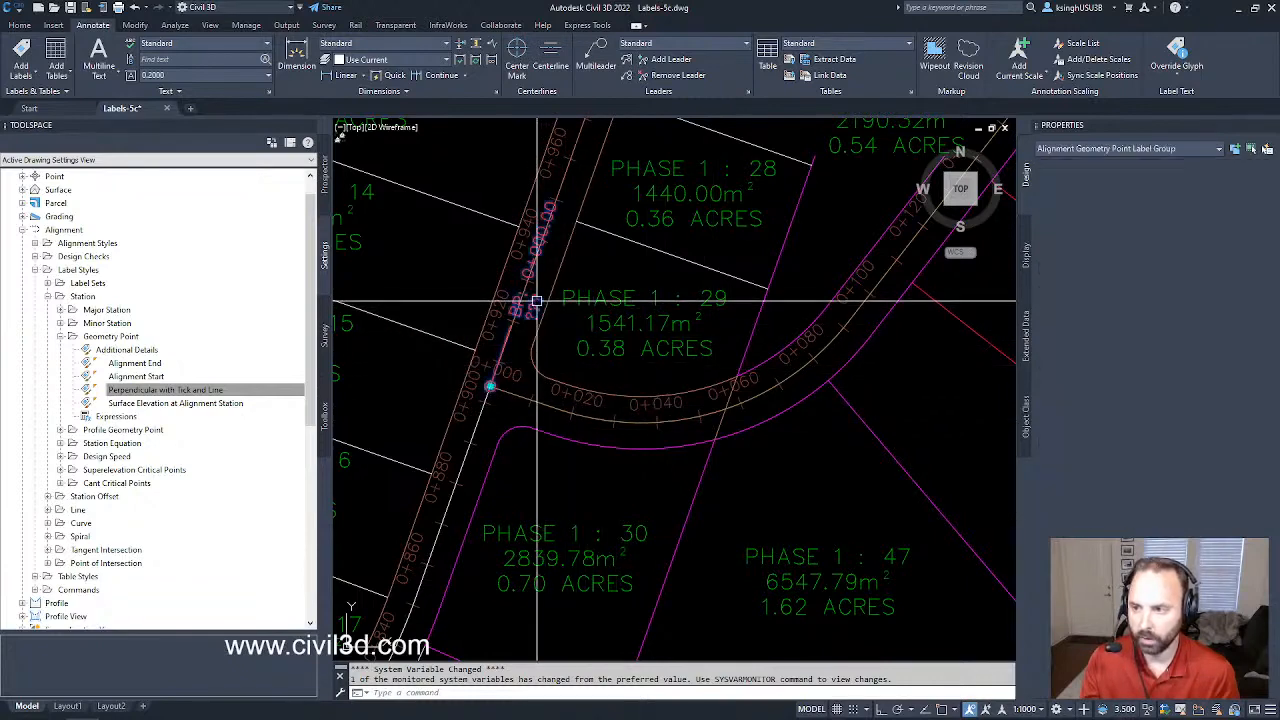
{"action": "middle_click_drag", "start_coordinate": [535, 312], "coordinate": [568, 313]}
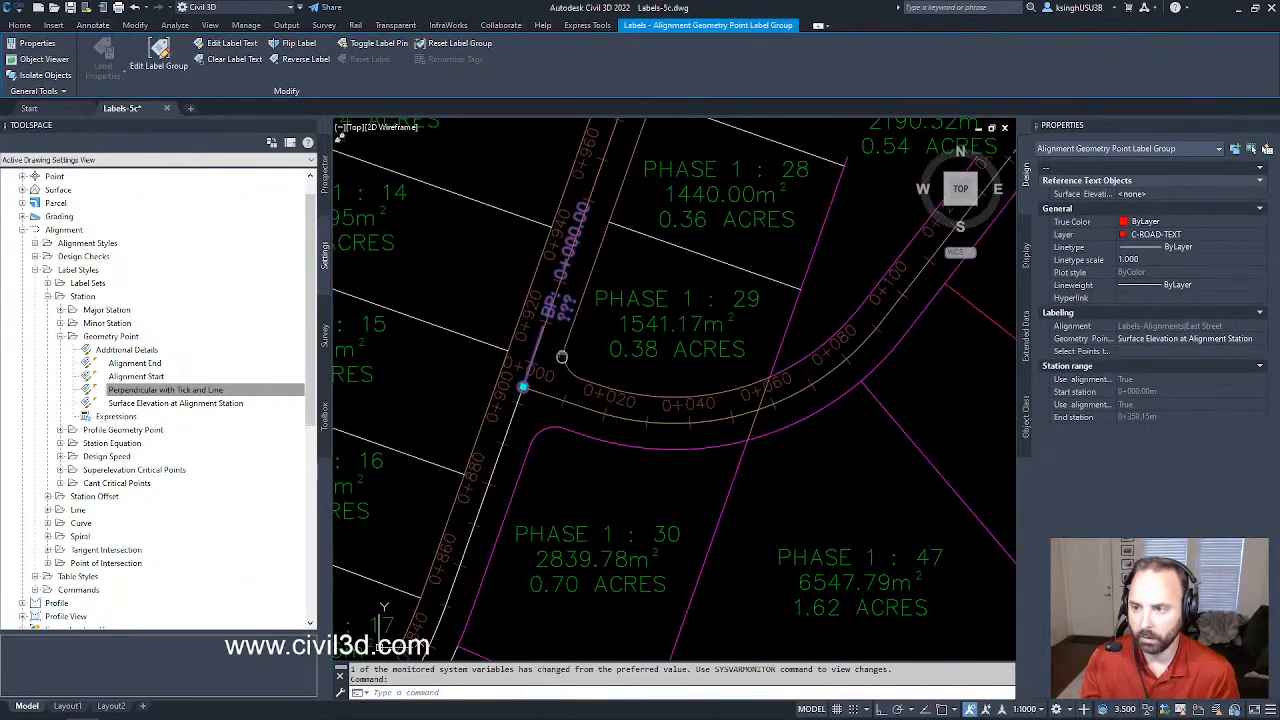
{"action": "left_click", "coordinate": [522, 387]}
{"action": "middle_click_drag", "start_coordinate": [493, 321], "coordinate": [559, 336]}
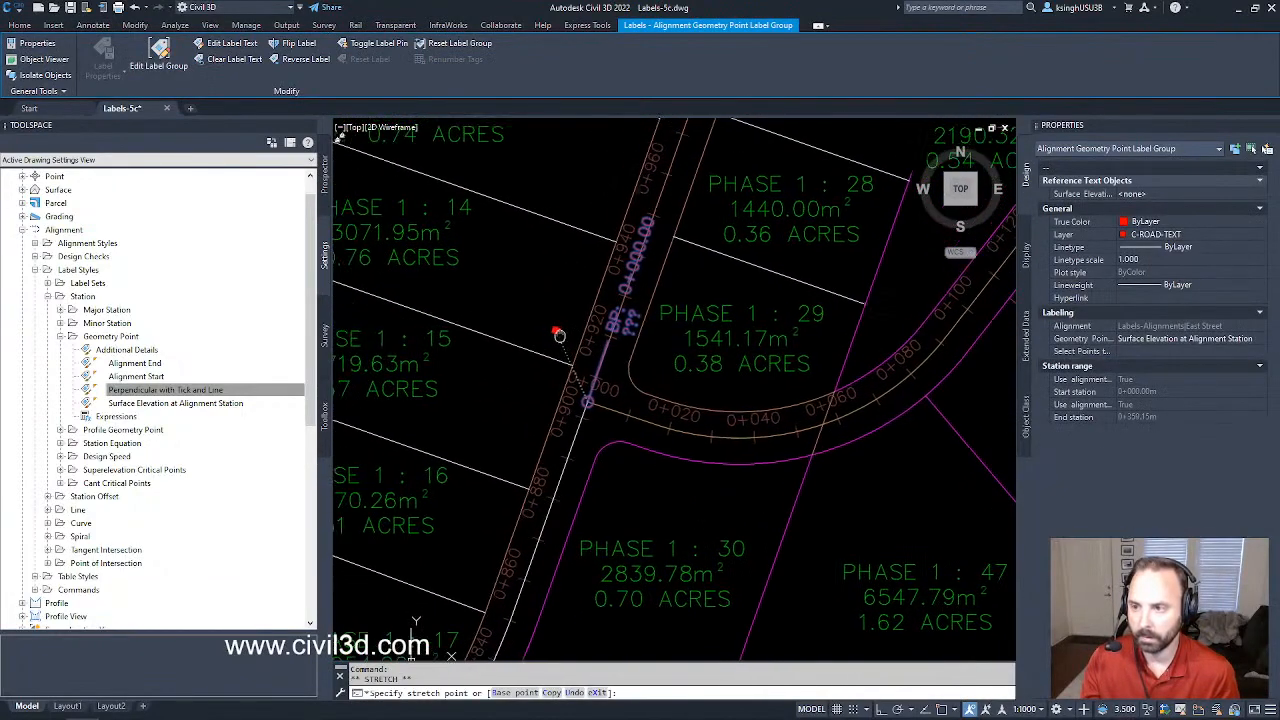
{"action": "left_click", "coordinate": [535, 290]}
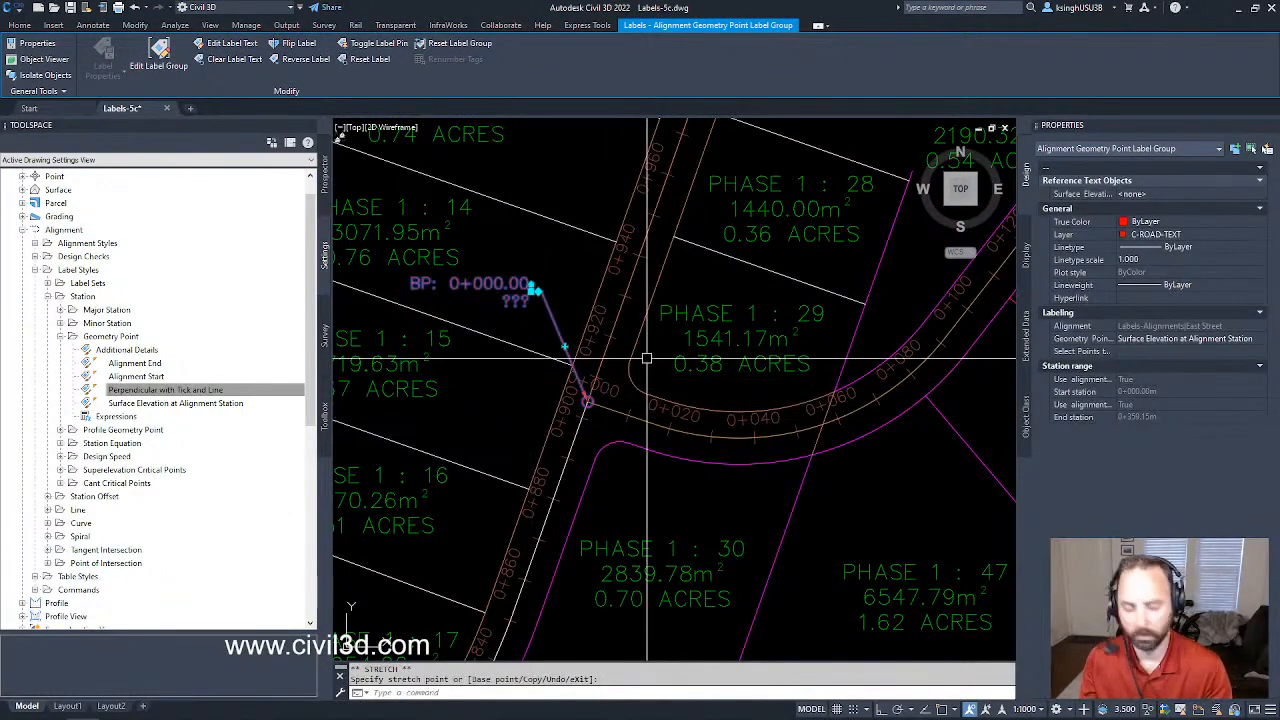
{"action": "key", "text": "Escape"}
{"action": "key", "text": "Escape"}
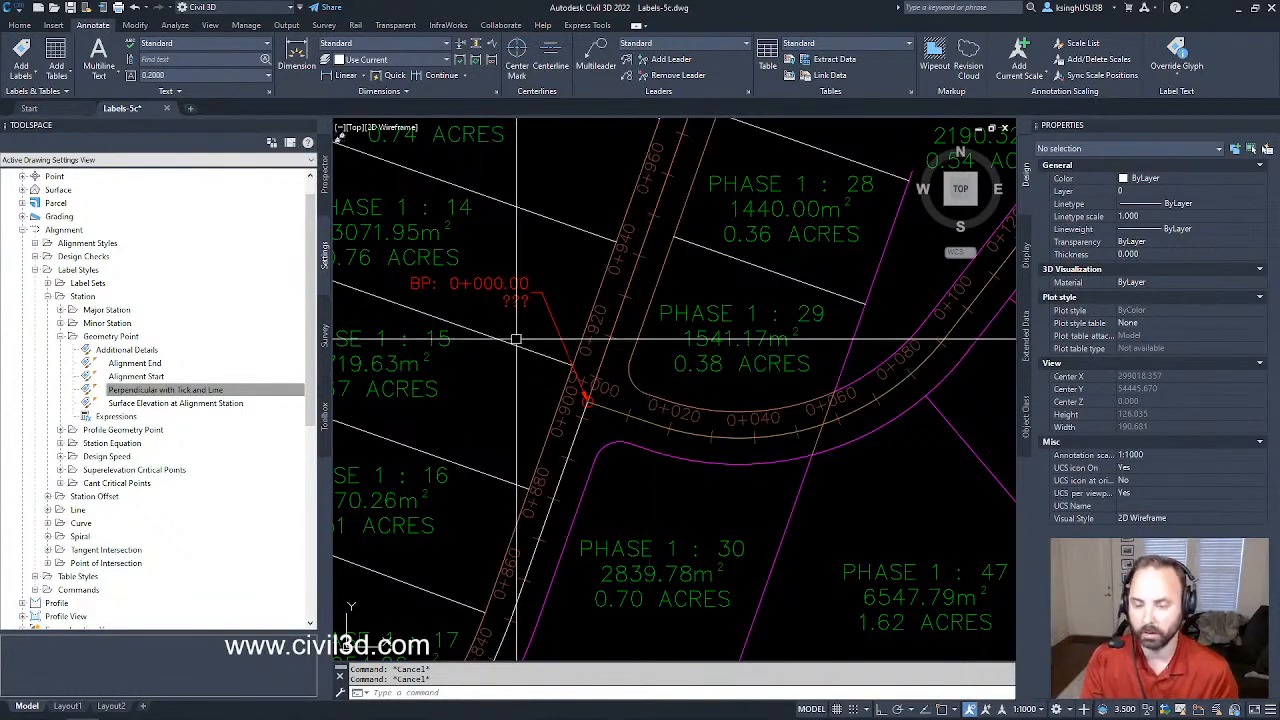
- Show the properties of the individual BP 0+000.00 label and widen the palette enough to read the reference text property name
{"action": "mouse_move", "coordinate": [516, 339]}
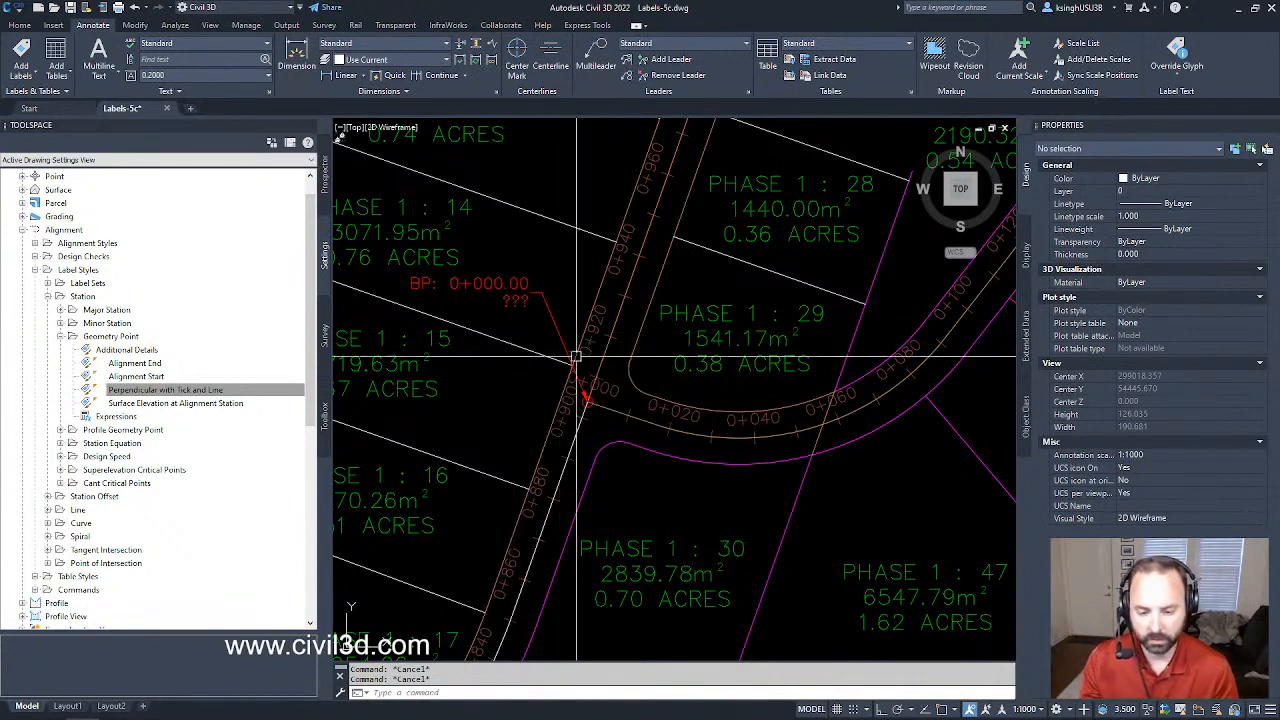
{"action": "middle_click_drag", "start_coordinate": [599, 414], "coordinate": [621, 433]}
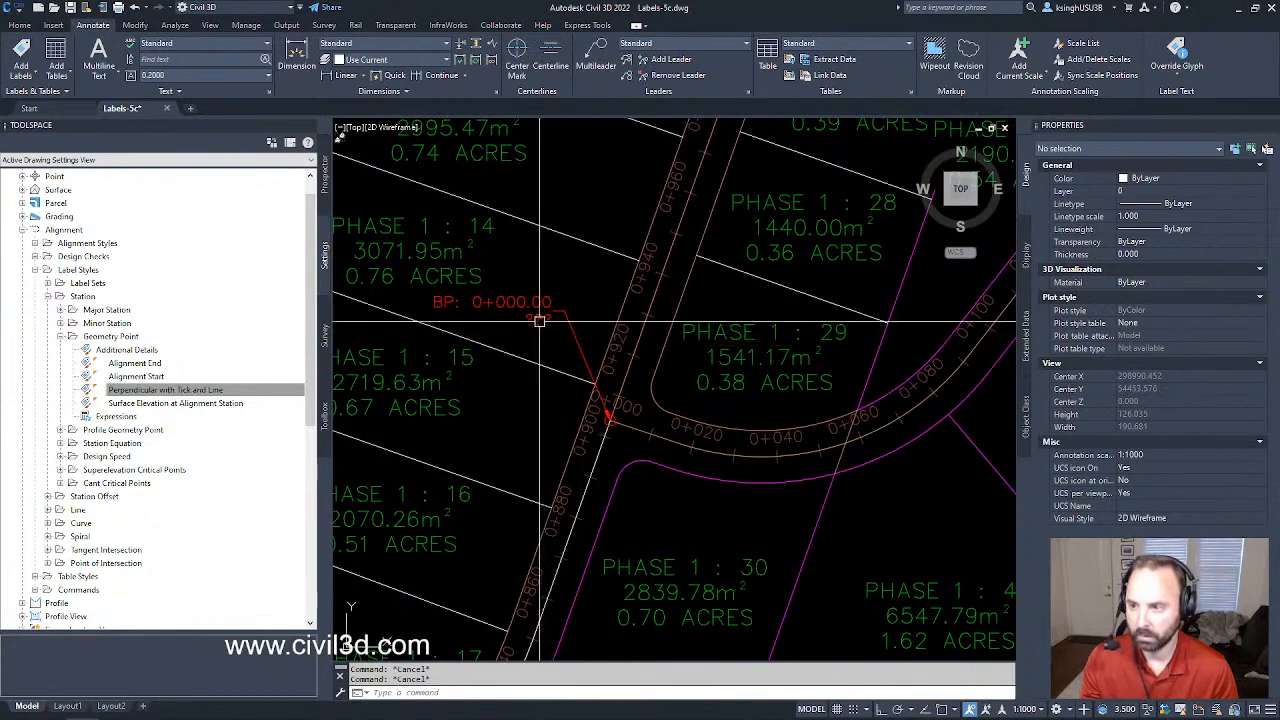
{"action": "left_click", "coordinate": [539, 320]}
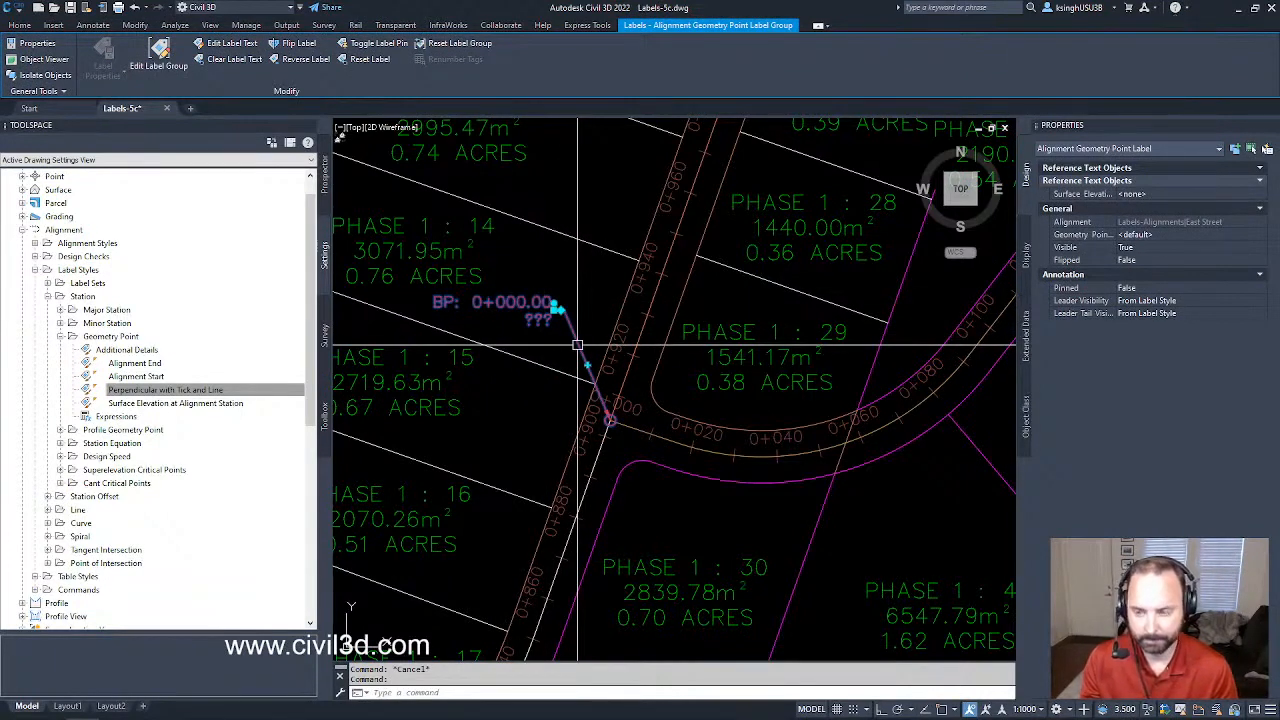
{"action": "right_click", "coordinate": [529, 332]}
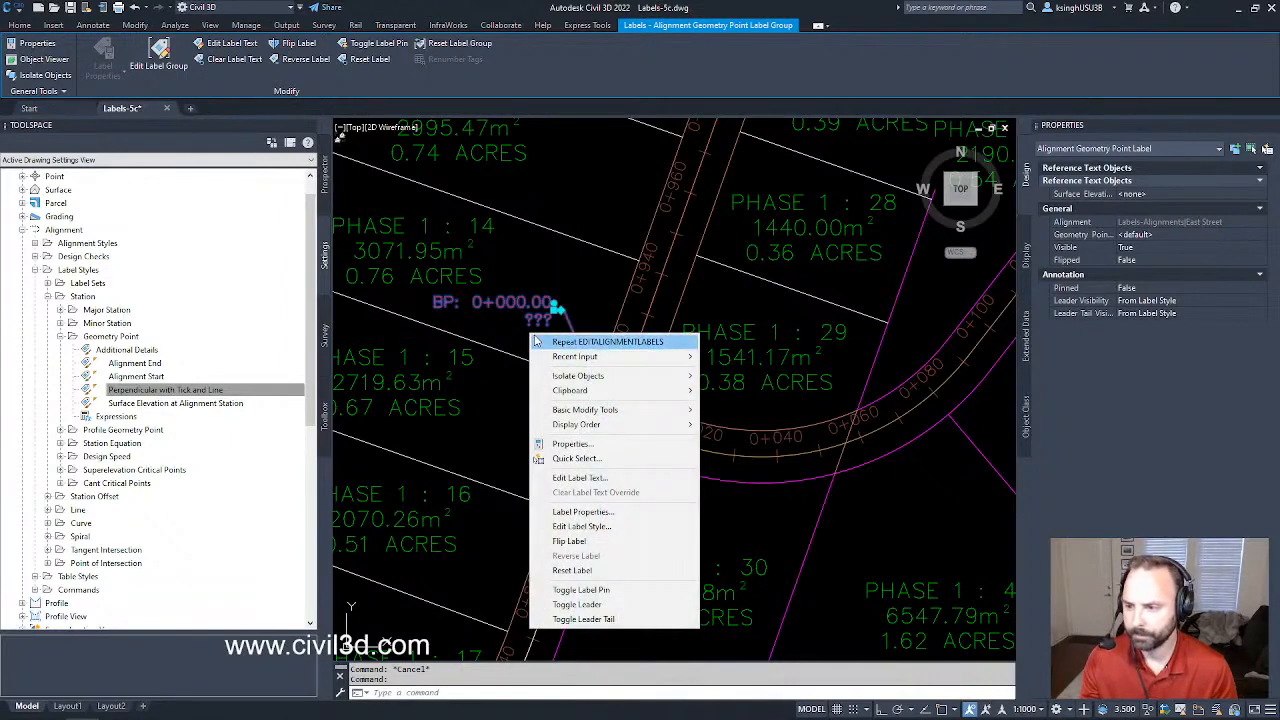
{"action": "left_click", "coordinate": [574, 444]}
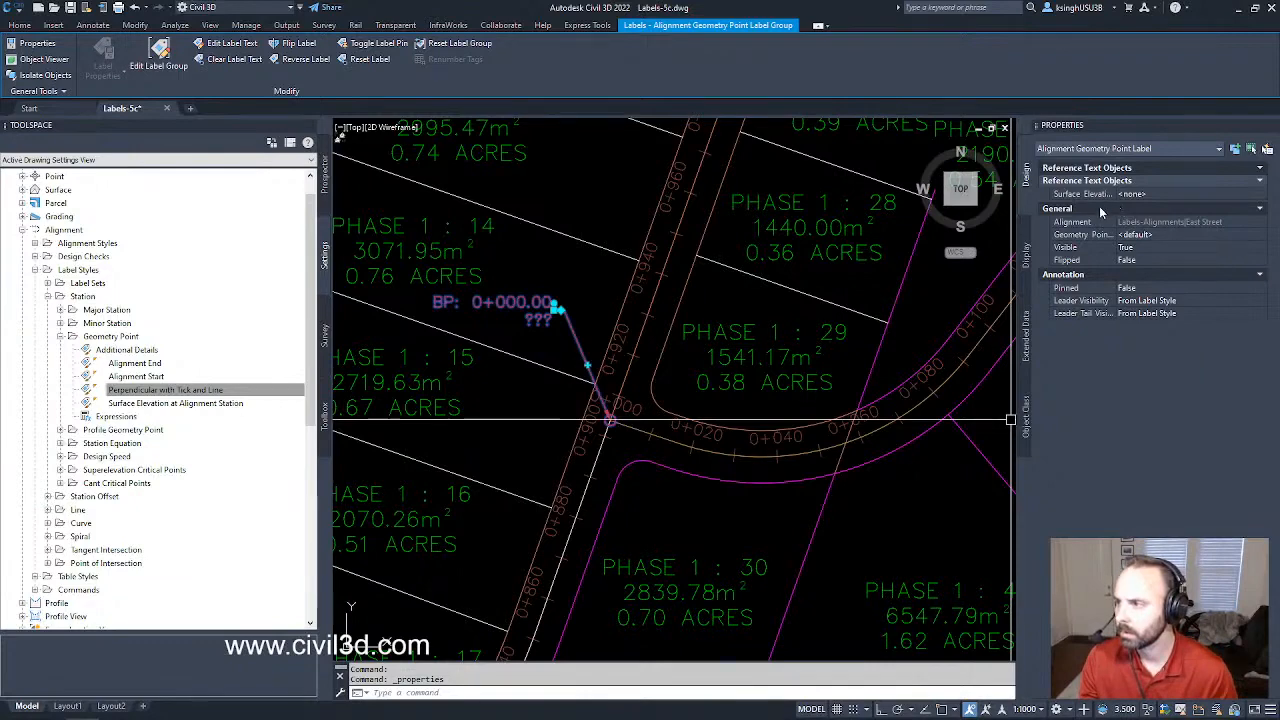
{"action": "left_click", "coordinate": [1260, 169]}
{"action": "left_click", "coordinate": [1261, 172]}
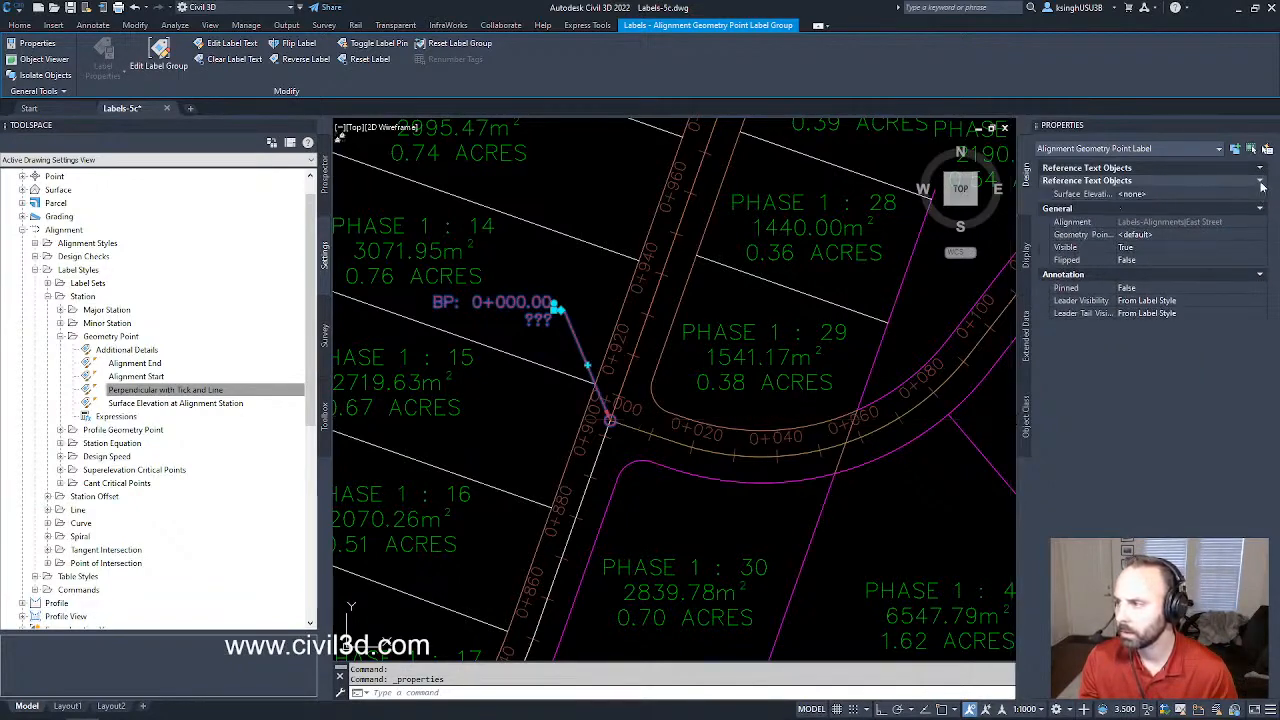
{"action": "left_click", "coordinate": [1260, 181]}
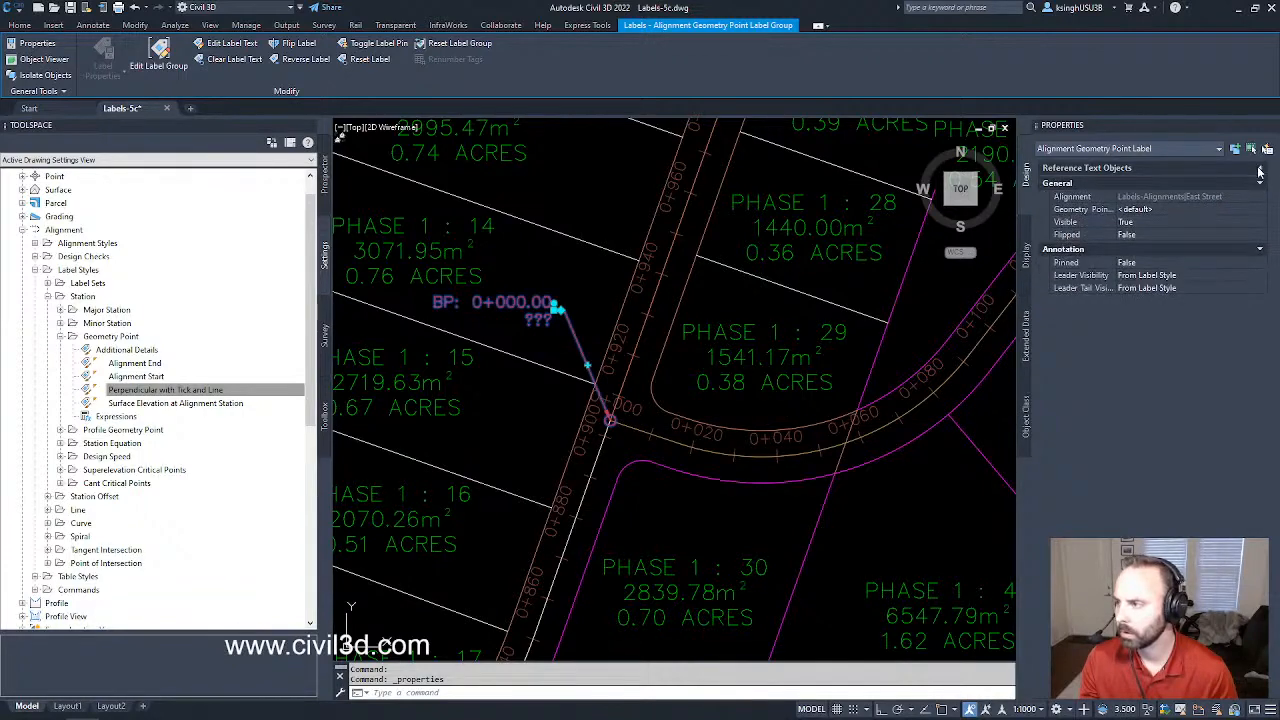
{"action": "left_click", "coordinate": [1260, 181]}
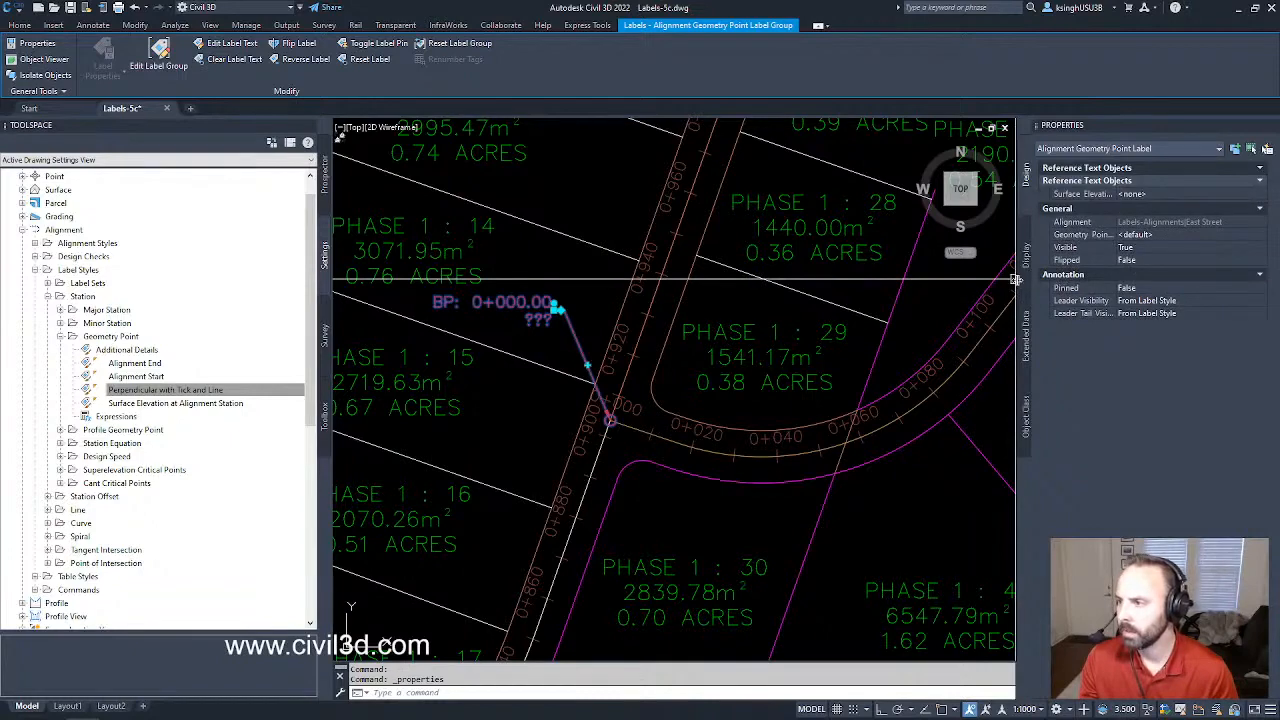
{"action": "left_click_drag", "start_coordinate": [856, 276], "coordinate": [849, 277]}
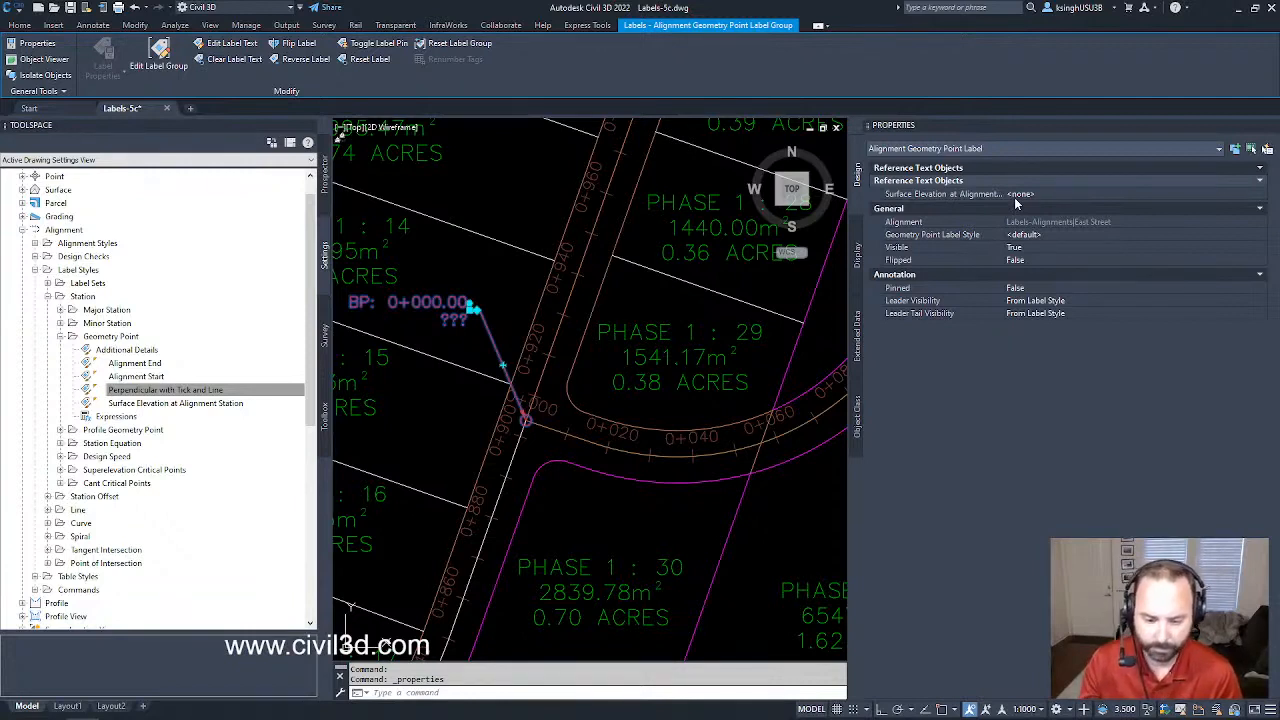
- Set the label's Surface Elevation at Alignment Station reference to the Labels-Surface|Composite surface and inspect the label up close
{"action": "left_click", "coordinate": [1083, 195]}
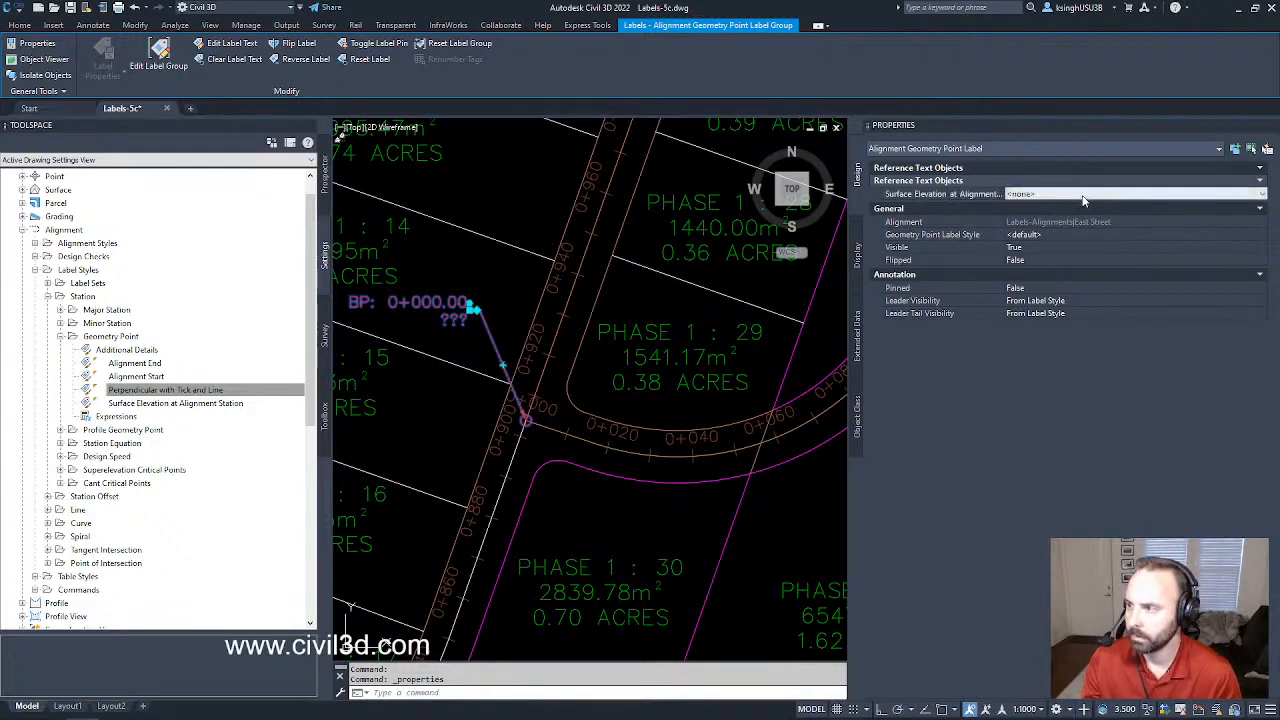
{"action": "left_click", "coordinate": [1263, 195]}
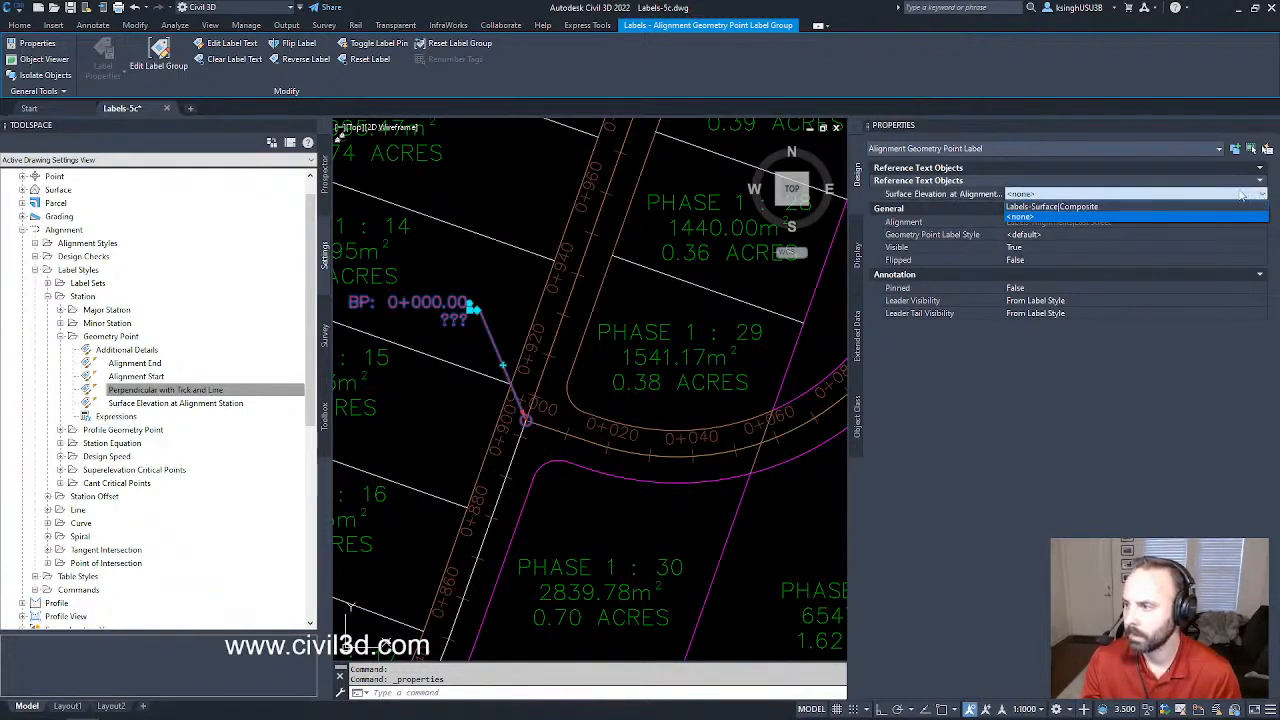
{"action": "left_click", "coordinate": [1101, 208]}
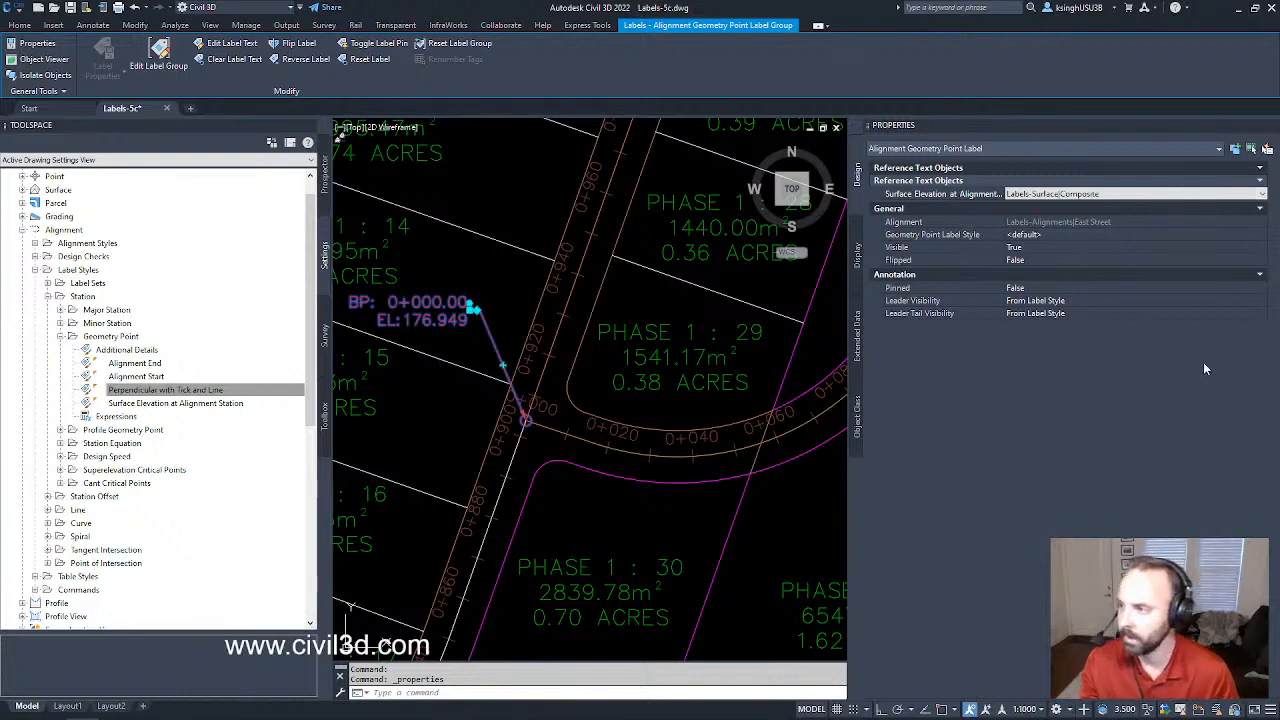
{"action": "left_click", "coordinate": [1119, 198]}
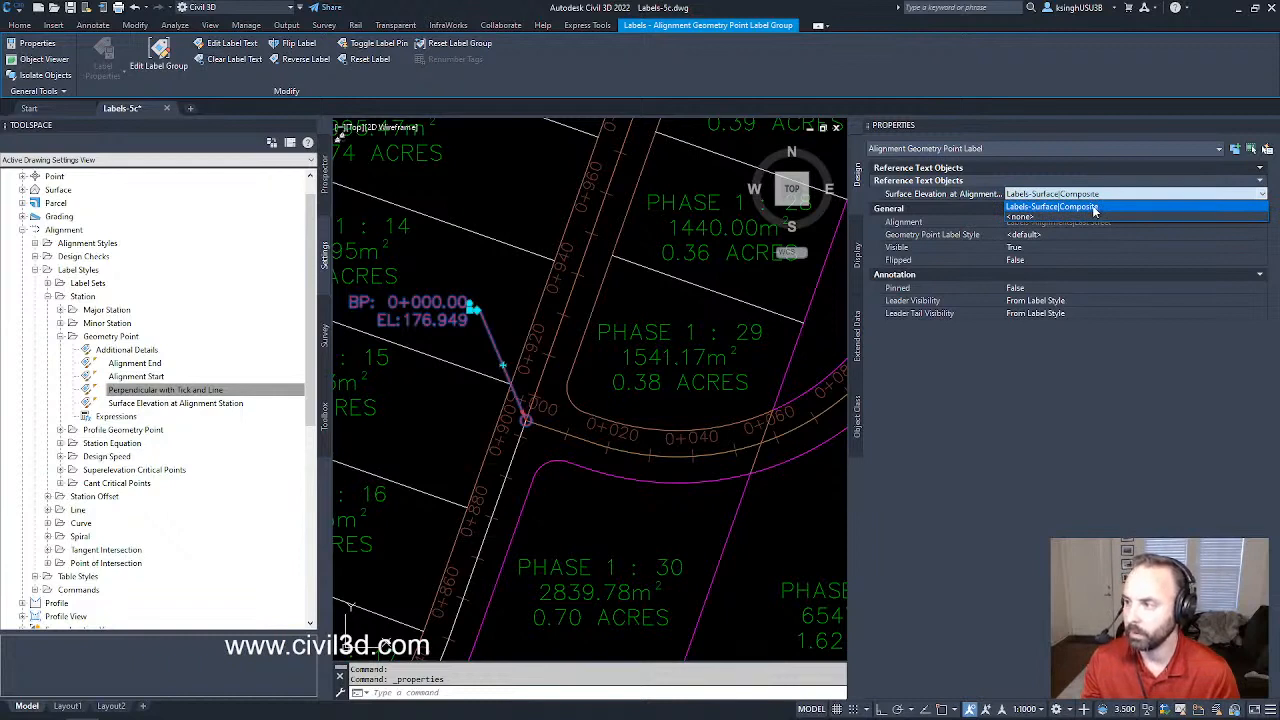
{"action": "left_click", "coordinate": [1094, 207]}
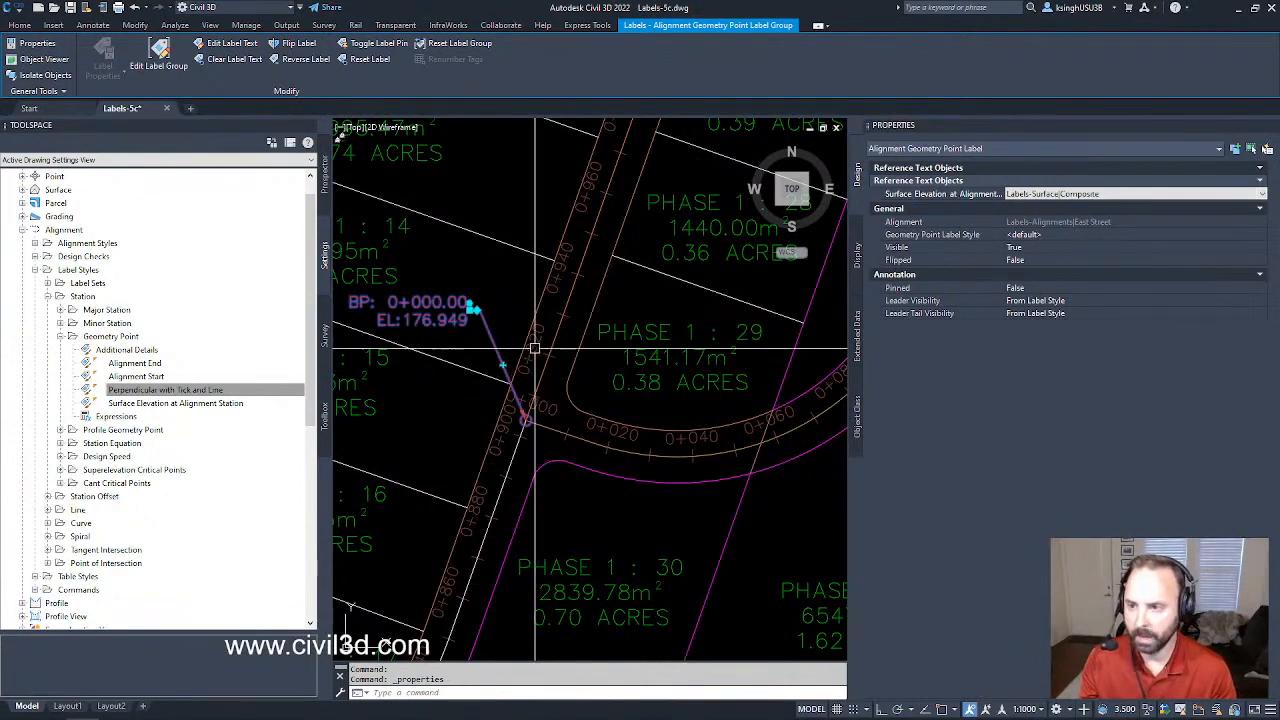
{"action": "key", "text": "Escape"}
{"action": "key", "text": "Escape"}
{"action": "scroll", "coordinate": [497, 359], "scroll_direction": "up", "scroll_amount": 3}
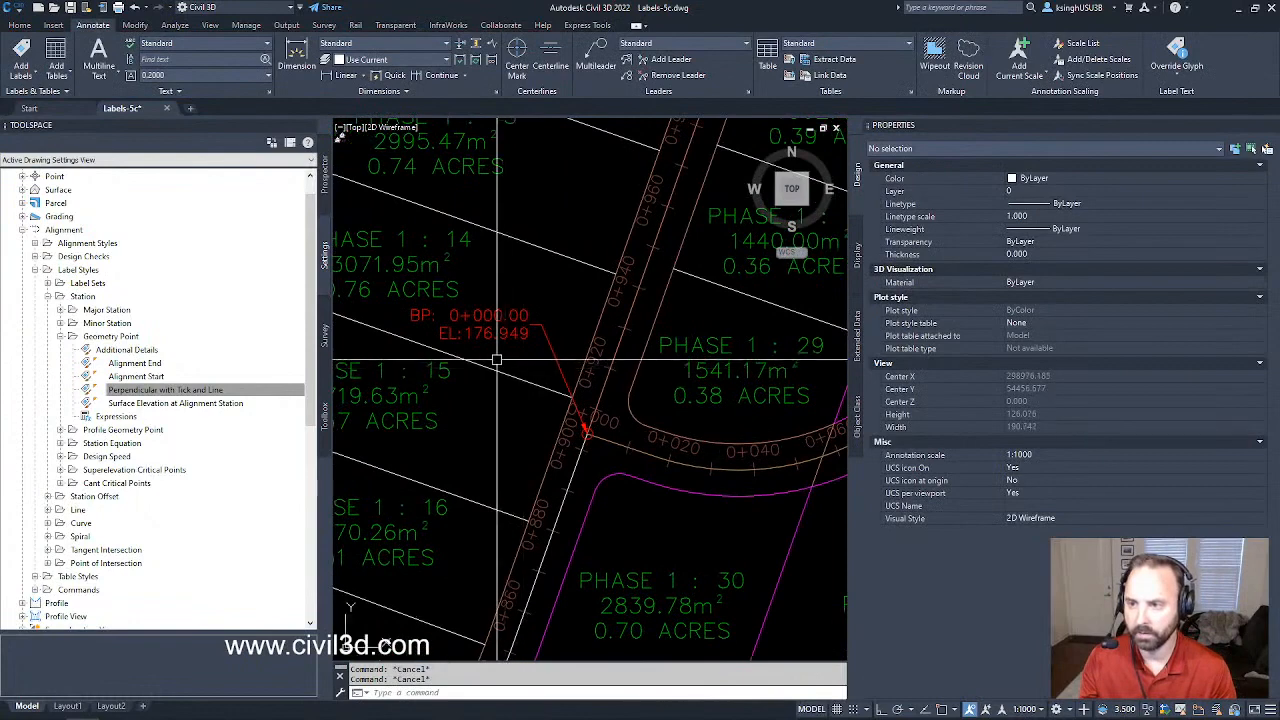
{"action": "scroll", "coordinate": [497, 359], "scroll_direction": "up", "scroll_amount": 2}
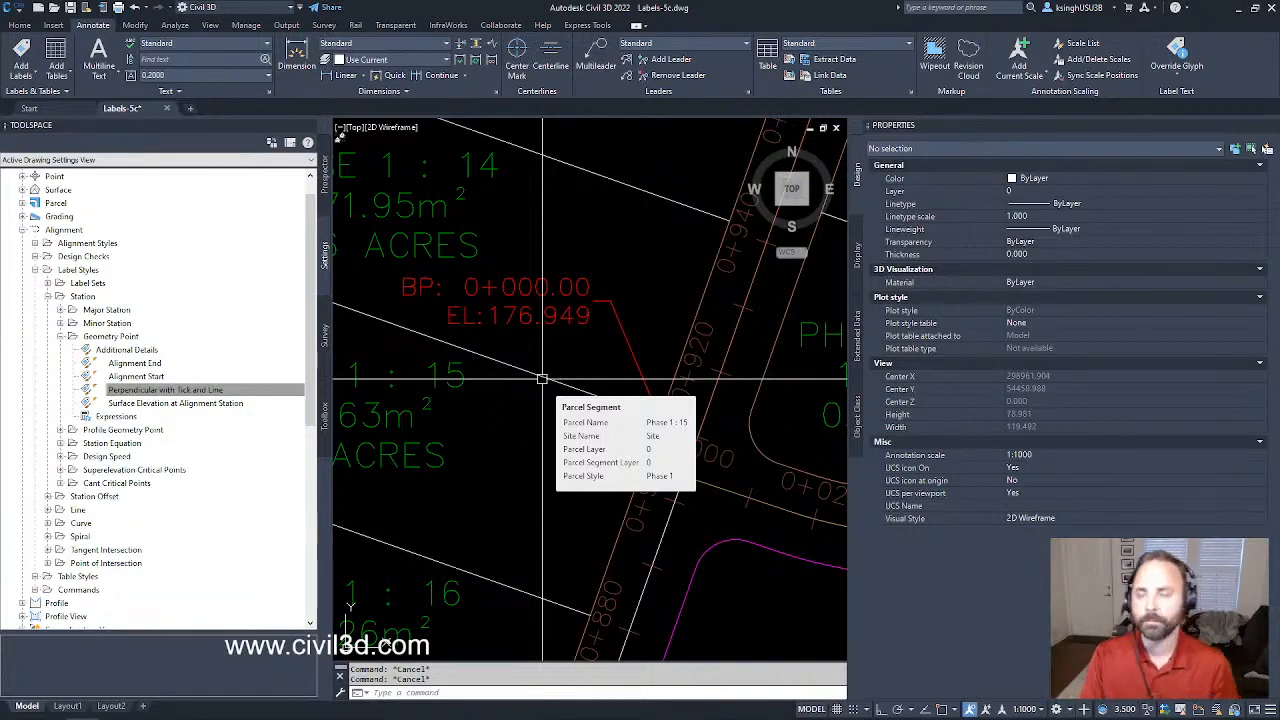
- Switch to the Chrome browser and look through the video sections on the CIVIL3D YouTube channel's home page
{"action": "left_click", "coordinate": [1237, 10]}
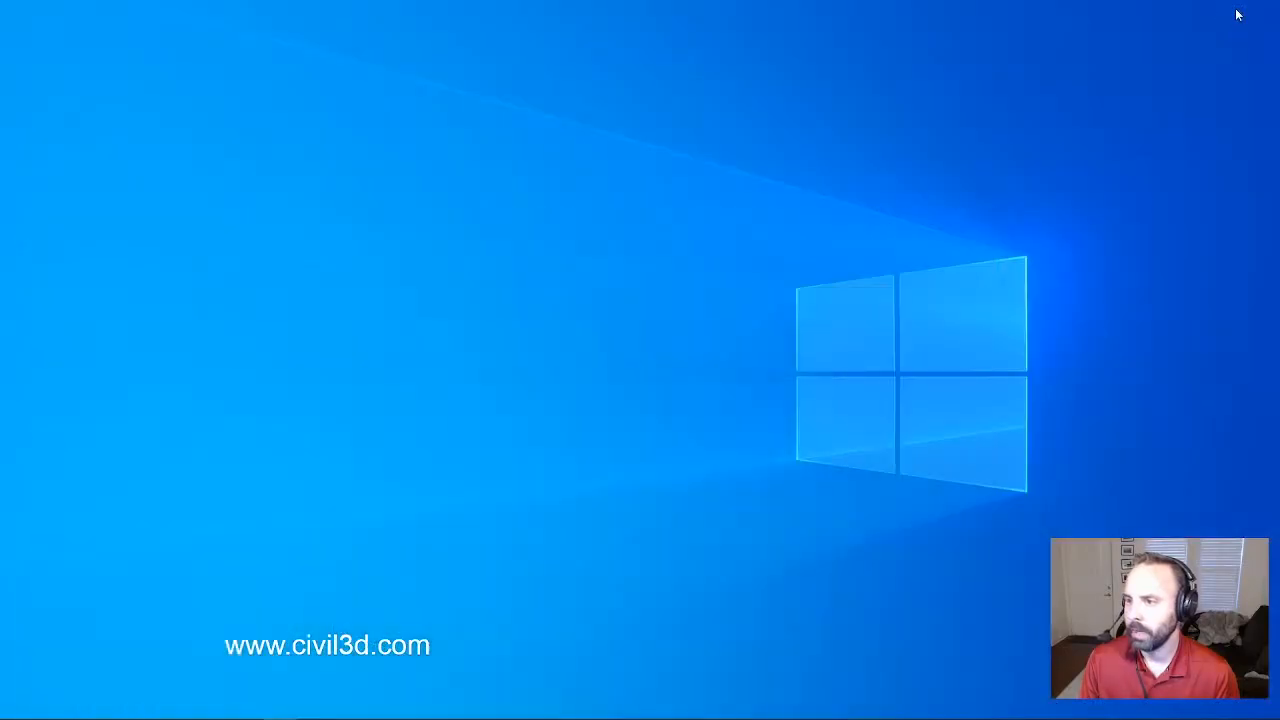
{"action": "mouse_move", "coordinate": [120, 712]}
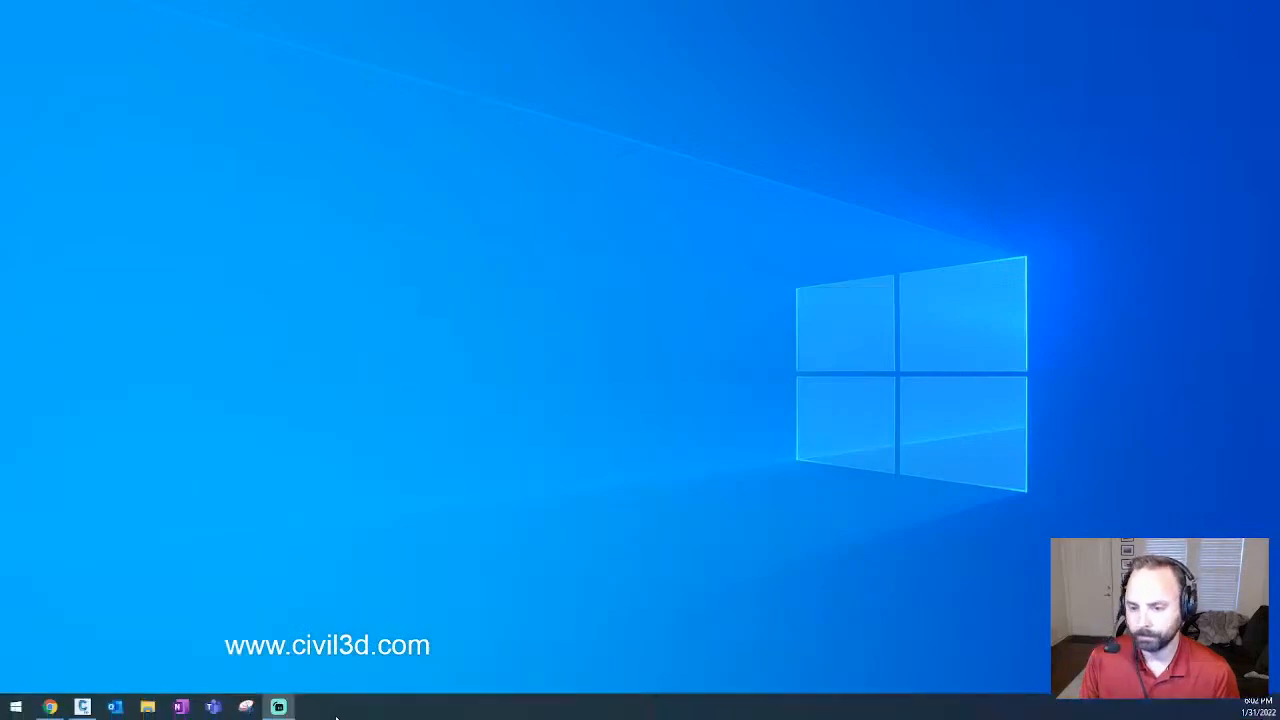
{"action": "left_click", "coordinate": [50, 707]}
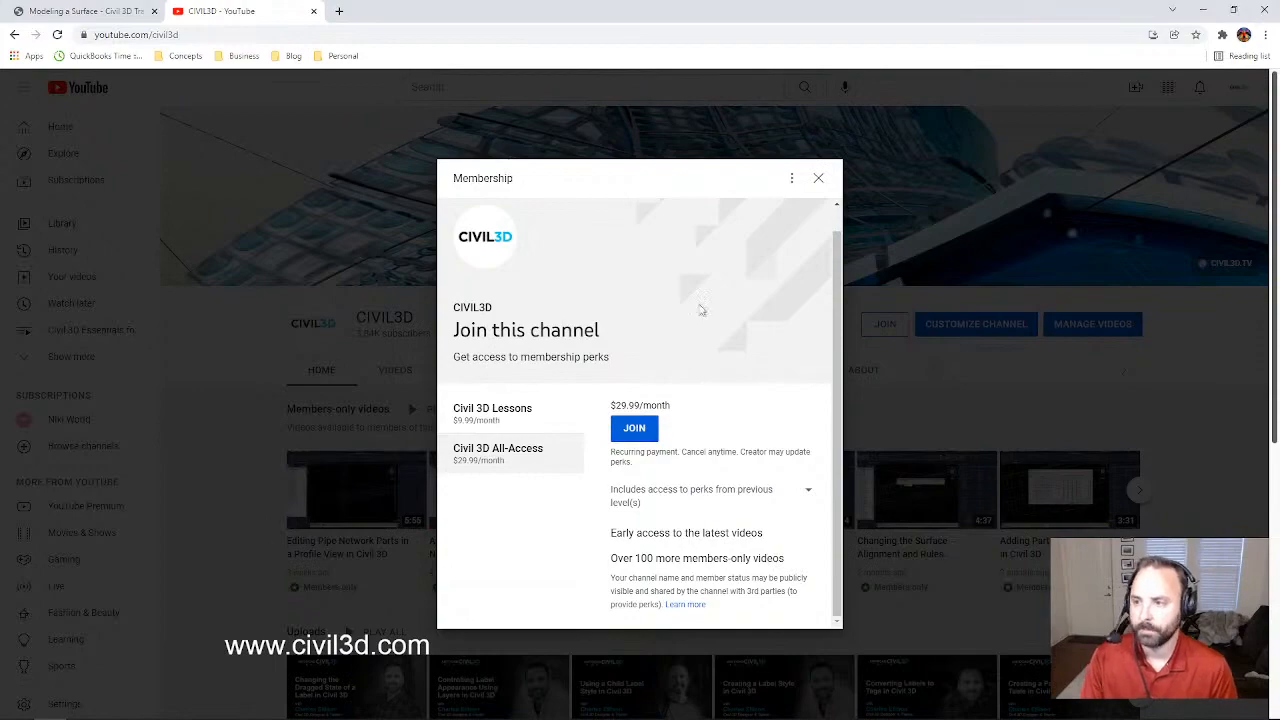
{"action": "left_click", "coordinate": [818, 178]}
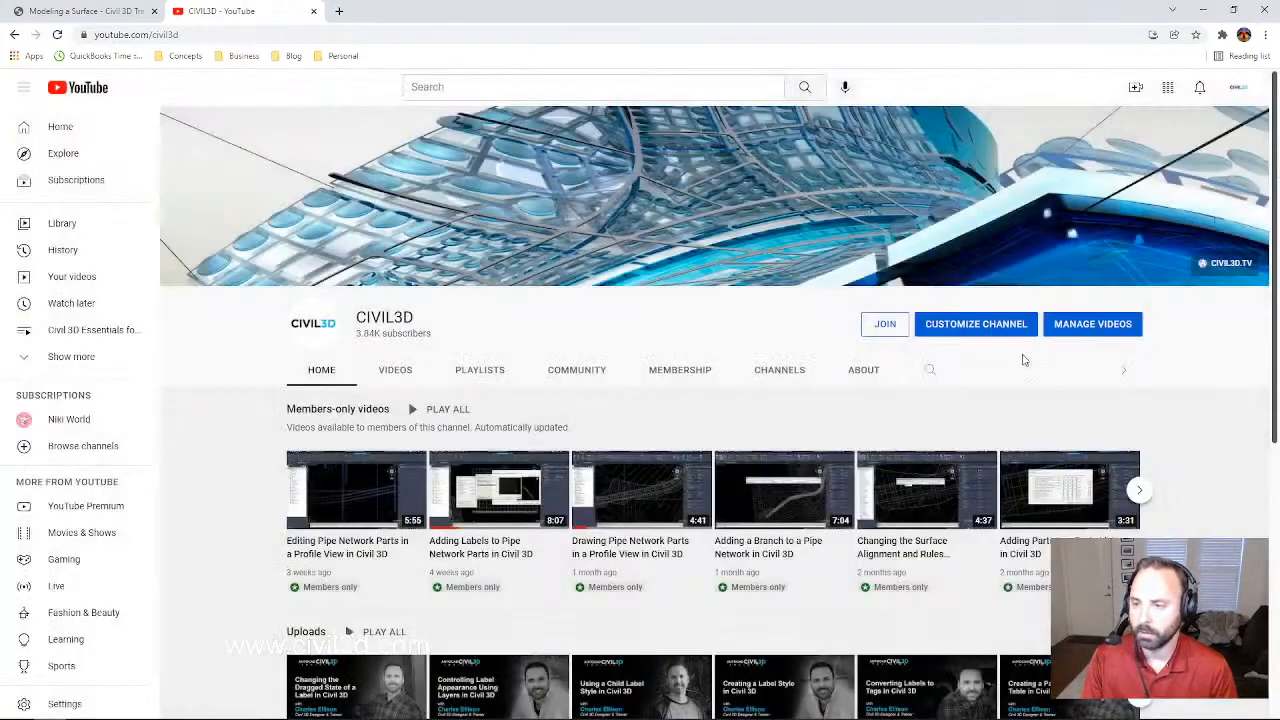
{"action": "scroll", "coordinate": [1220, 440], "scroll_direction": "down", "scroll_amount": 5}
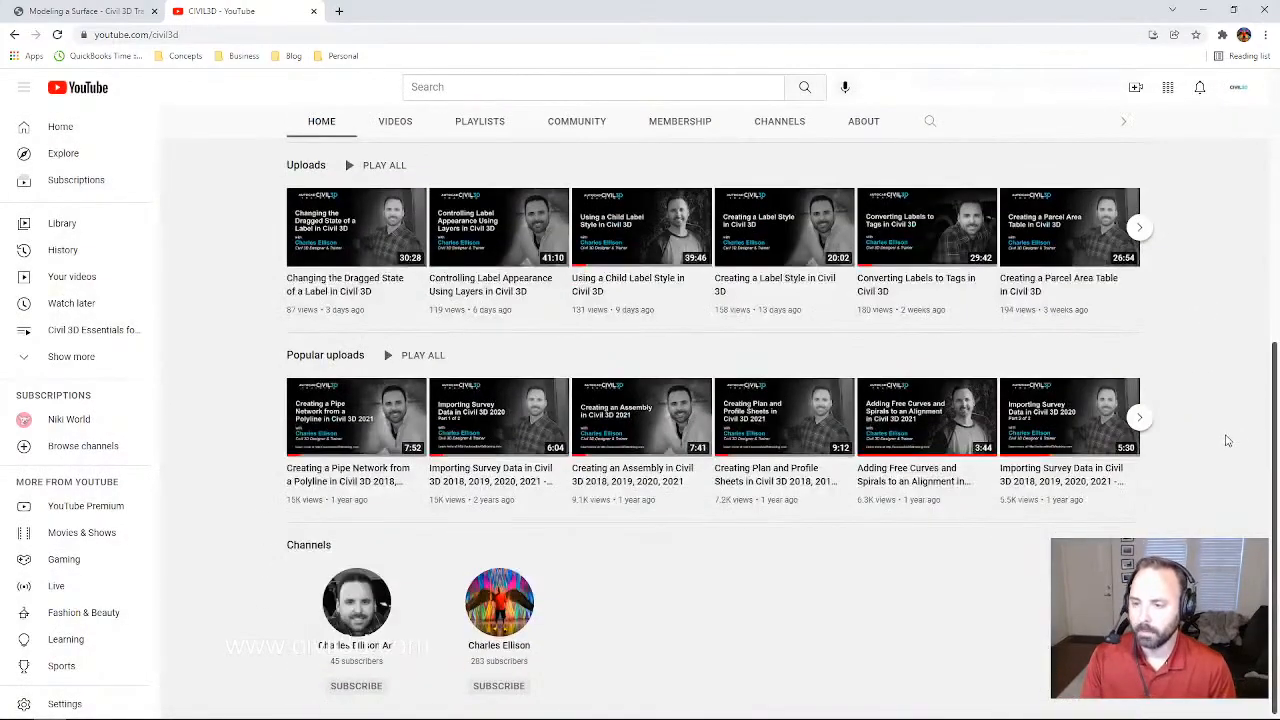
{"action": "scroll", "coordinate": [1228, 440], "scroll_direction": "up", "scroll_amount": 2}
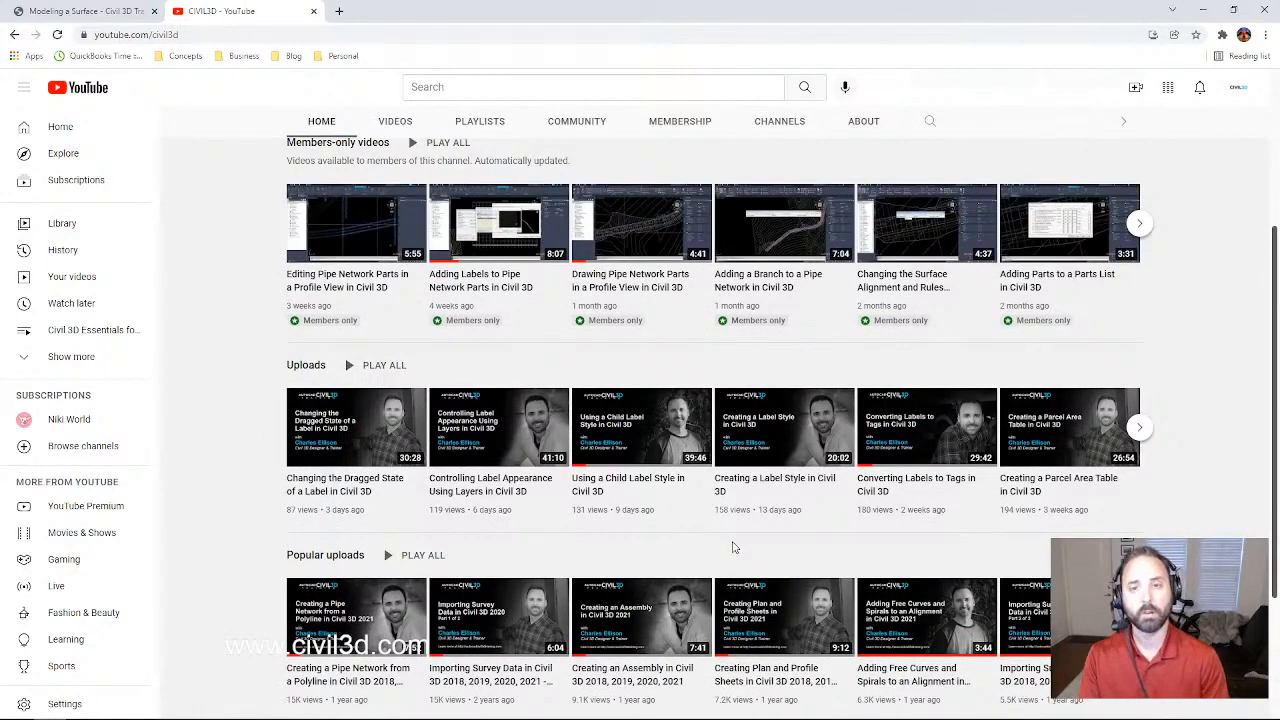
{"action": "scroll", "coordinate": [734, 545], "scroll_direction": "up", "scroll_amount": 3}
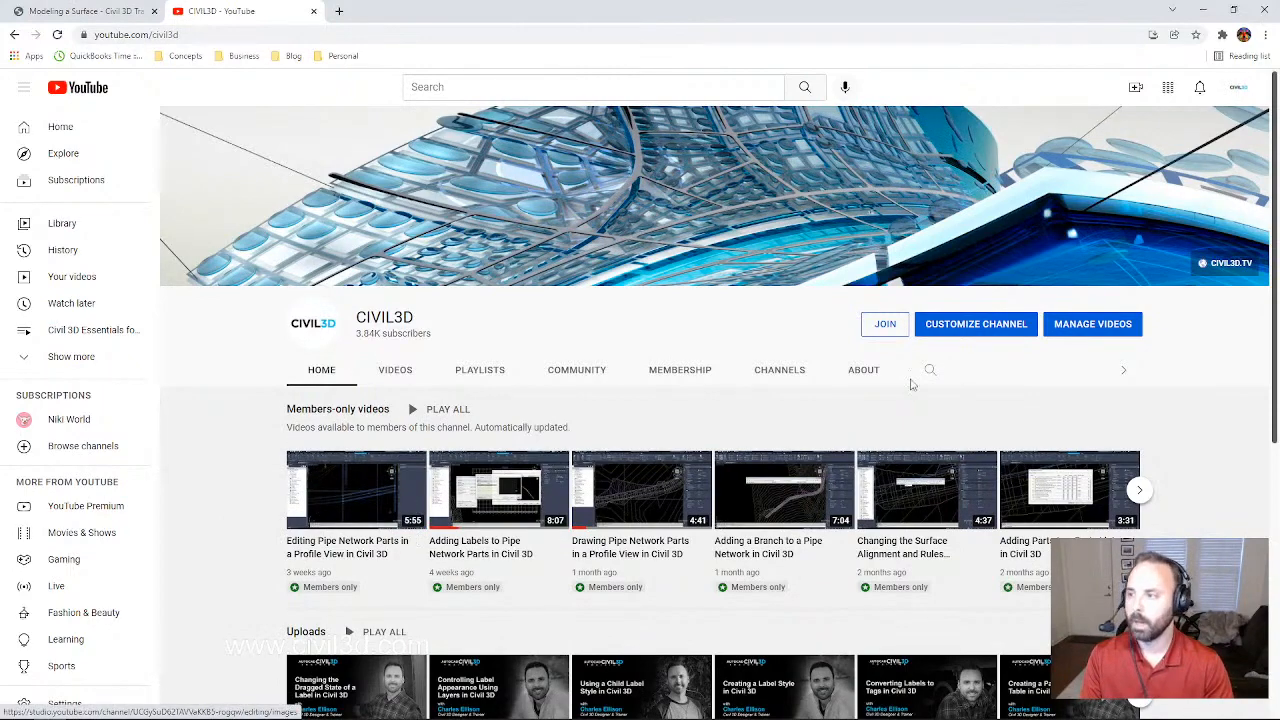
- View the channel's membership offers, comparing the Civil 3D Lessons and Civil 3D All-Access levels
{"action": "left_click", "coordinate": [885, 327]}
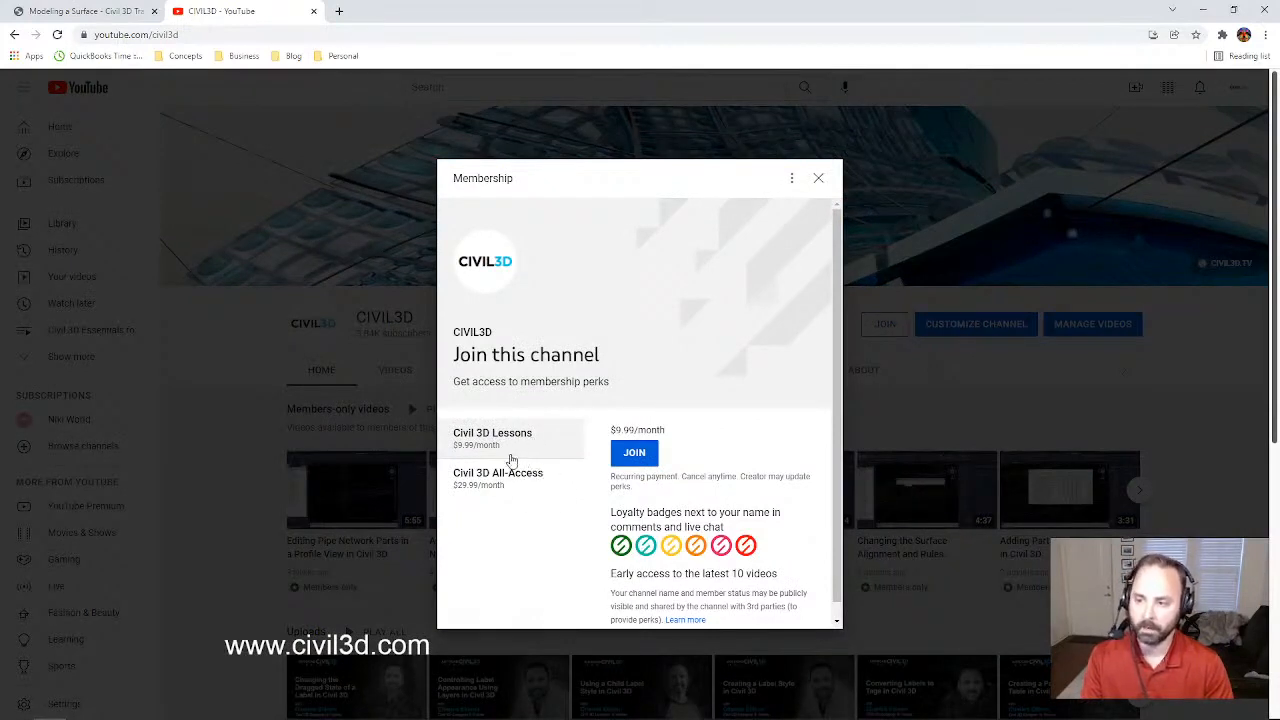
{"action": "scroll", "coordinate": [803, 508], "scroll_direction": "down", "scroll_amount": 1}
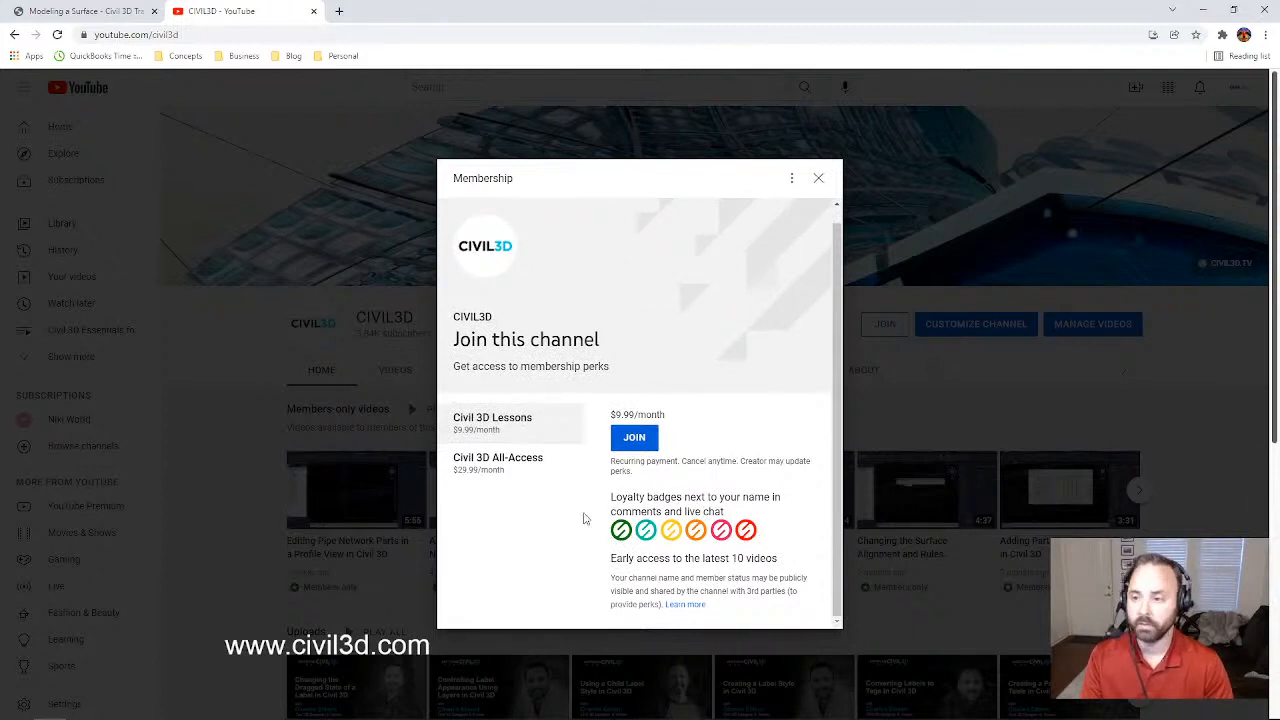
{"action": "left_click", "coordinate": [521, 466]}
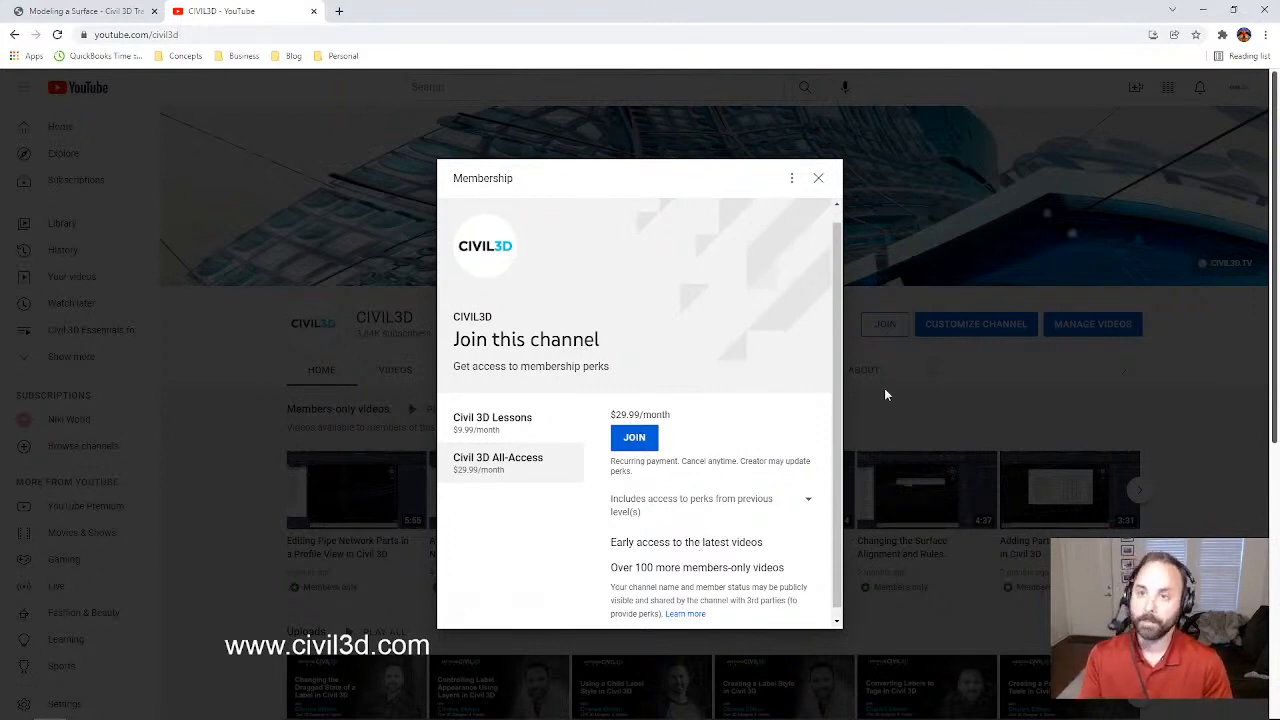
- Go to the already open Modeling a Surface training page and open its free trial sign-up
{"action": "left_click", "coordinate": [80, 12]}
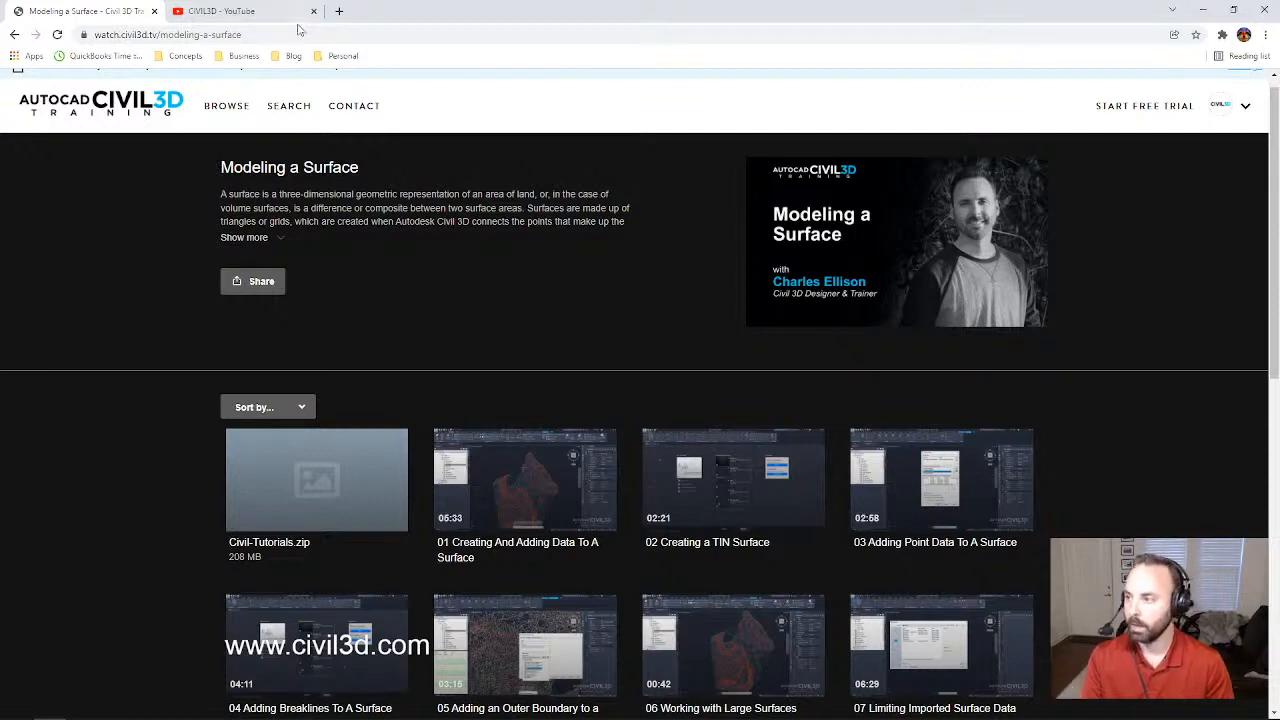
{"action": "left_click", "coordinate": [1137, 108]}
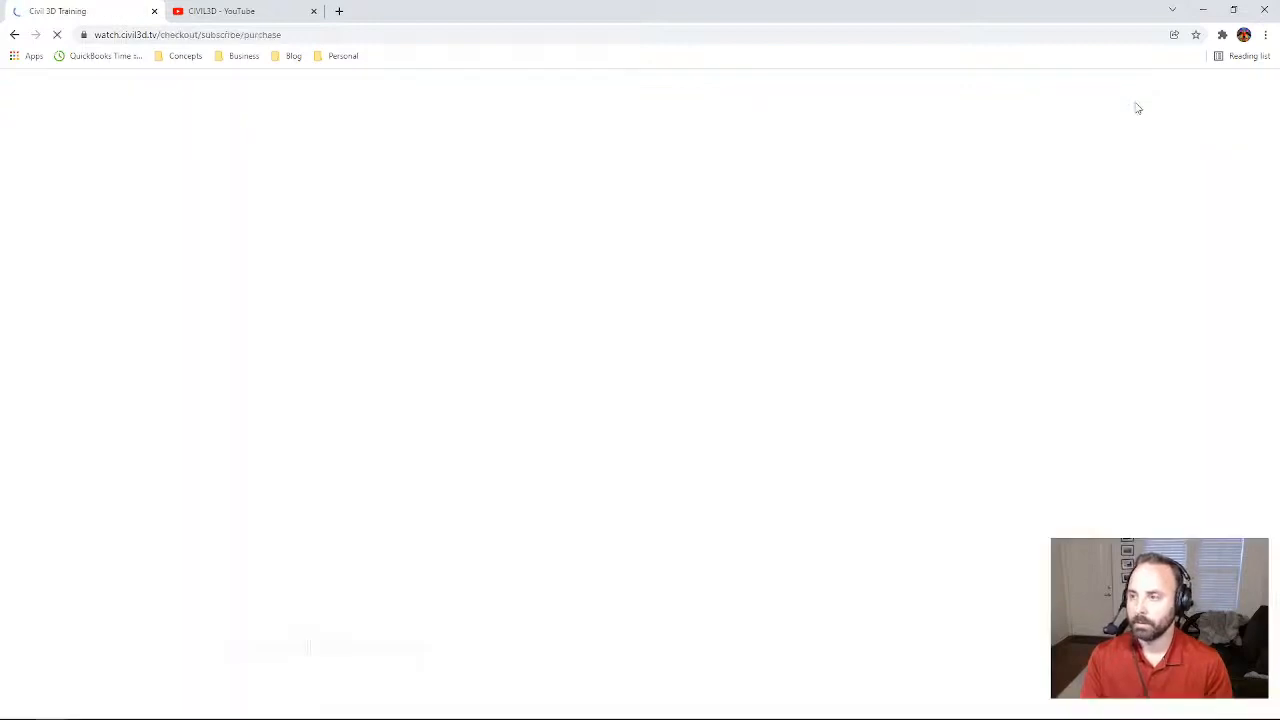